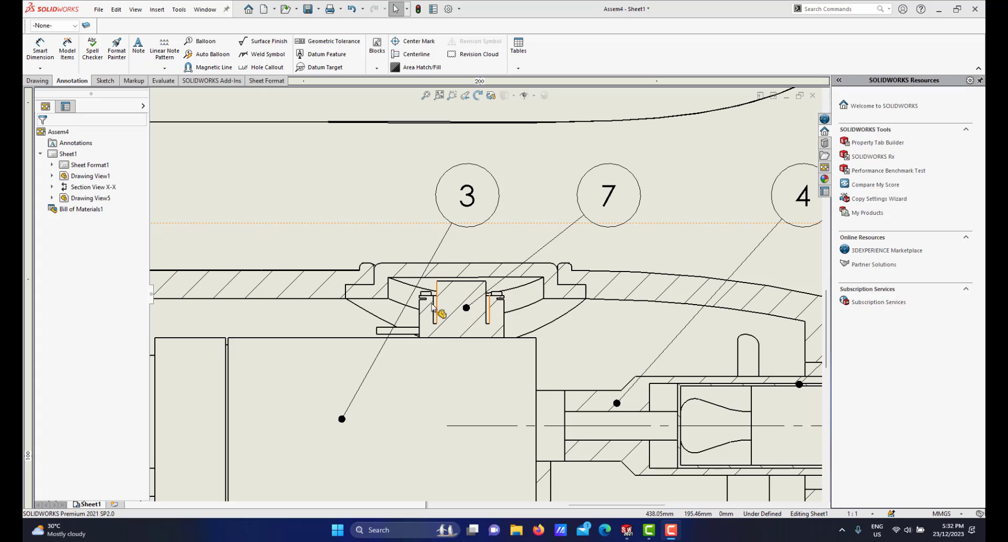
Exclude the on/off button component from the section cut of Section View X-X
scroll(486, 314, "up", 1)
scroll(499, 314, "up", 1)
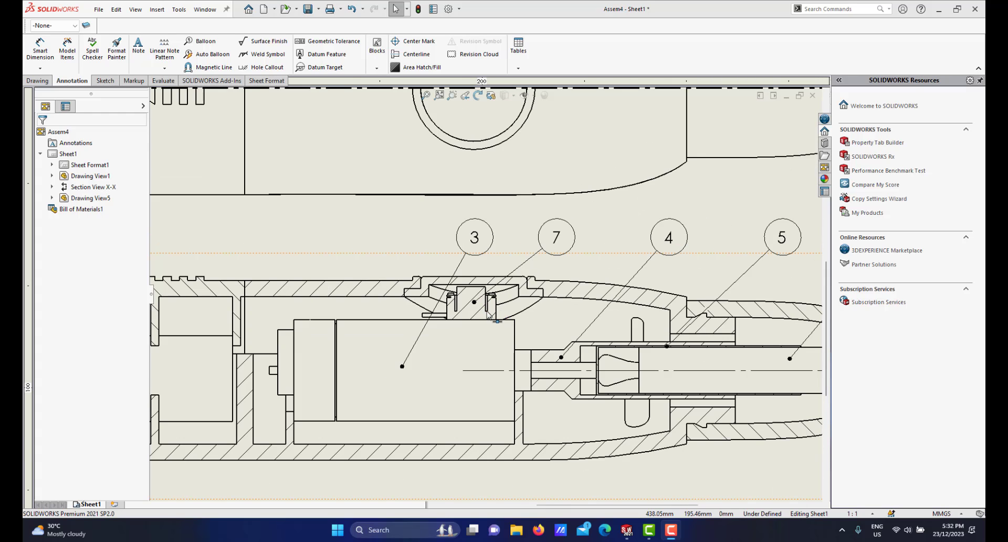
scroll(474, 317, "down", 2)
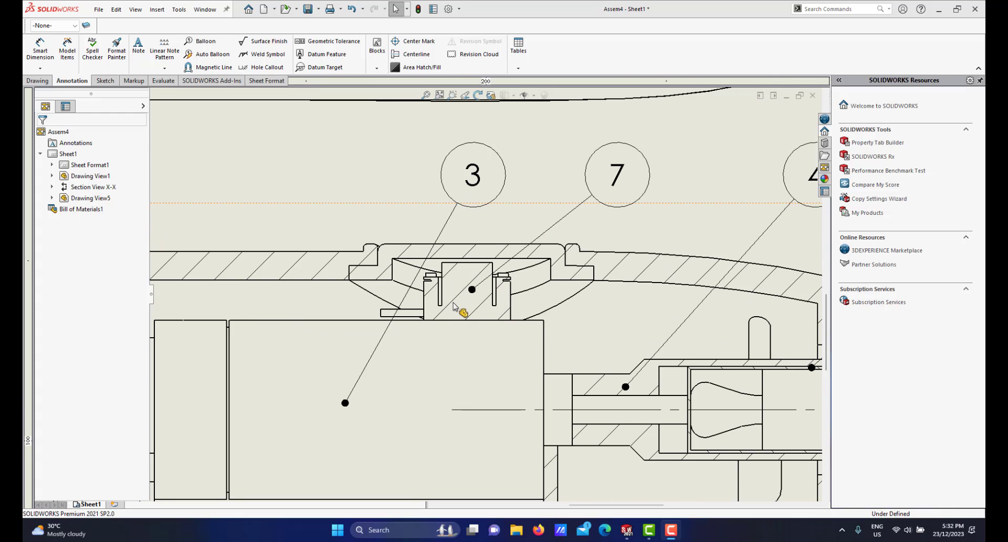
left_click(455, 306)
right_click(455, 307)
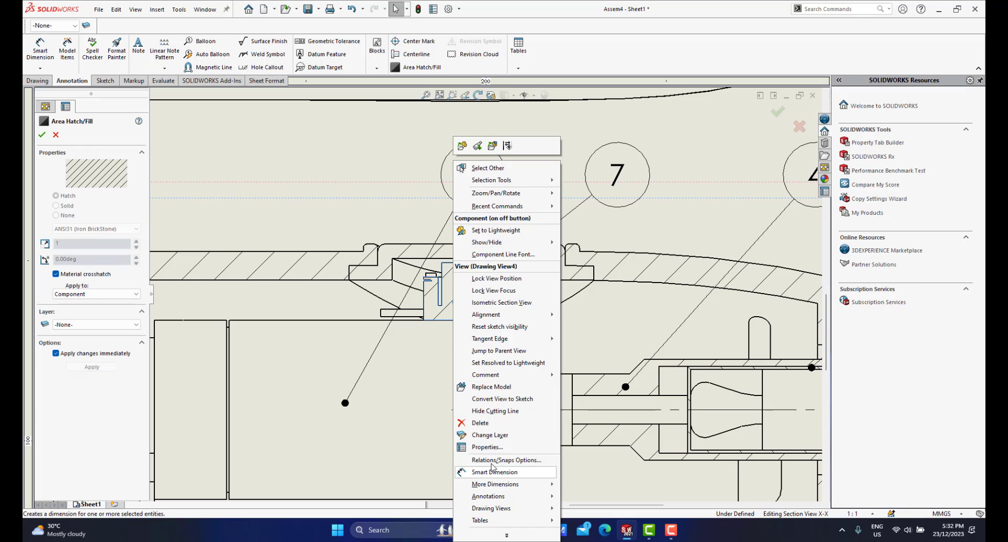
left_click(487, 447)
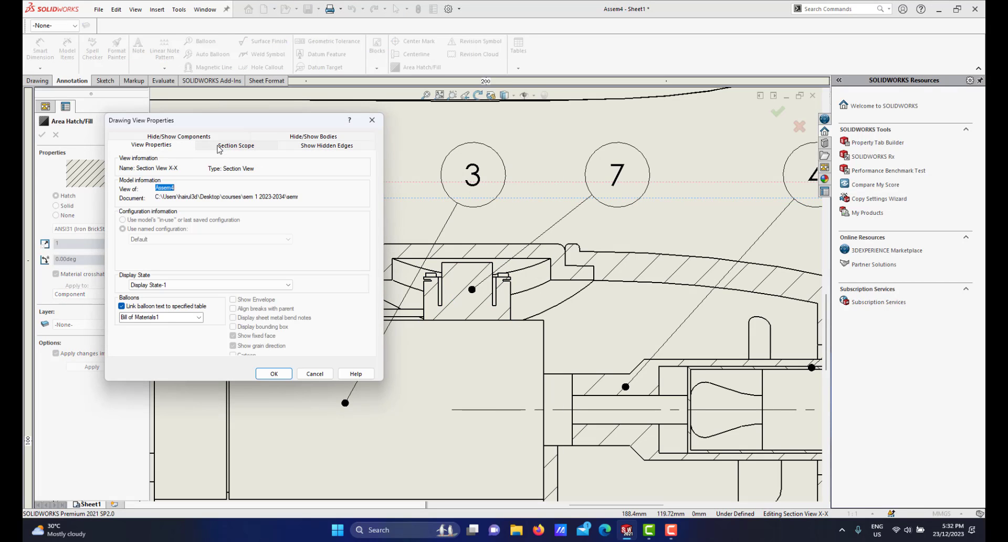
left_click(251, 147)
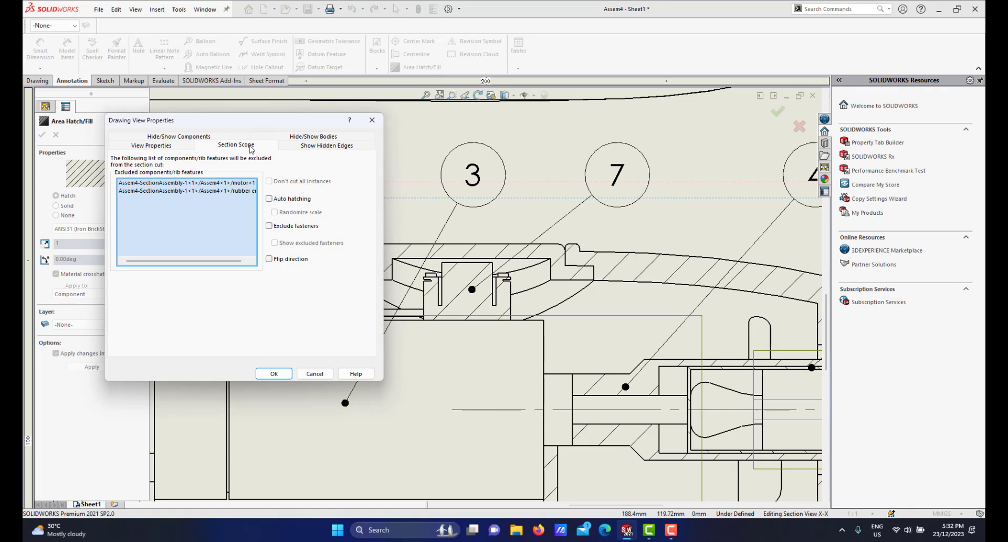
left_click(465, 299)
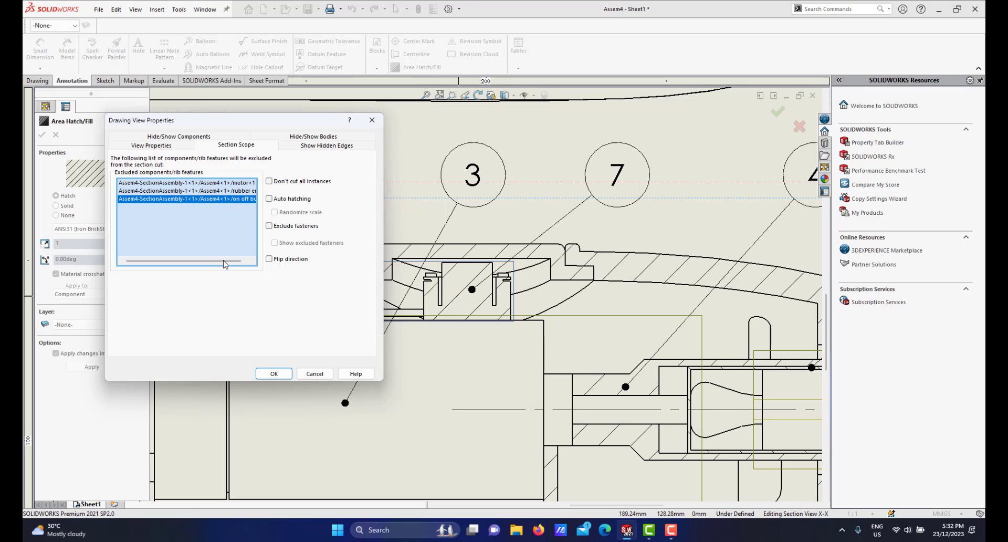
left_click_drag(224, 260, 199, 261)
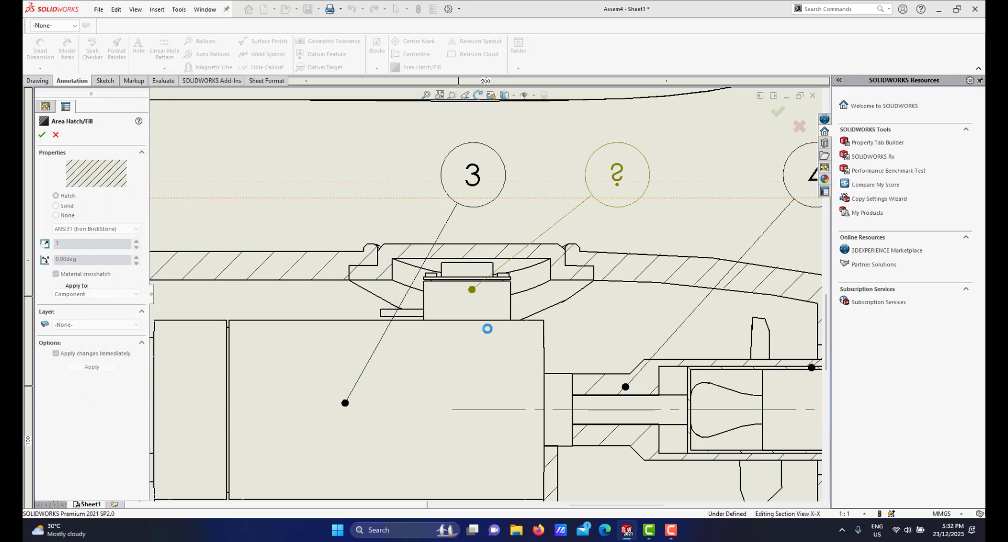
Delete the dangling question-mark balloon attached to the on/off button in the section view
scroll(499, 318, "up", 5)
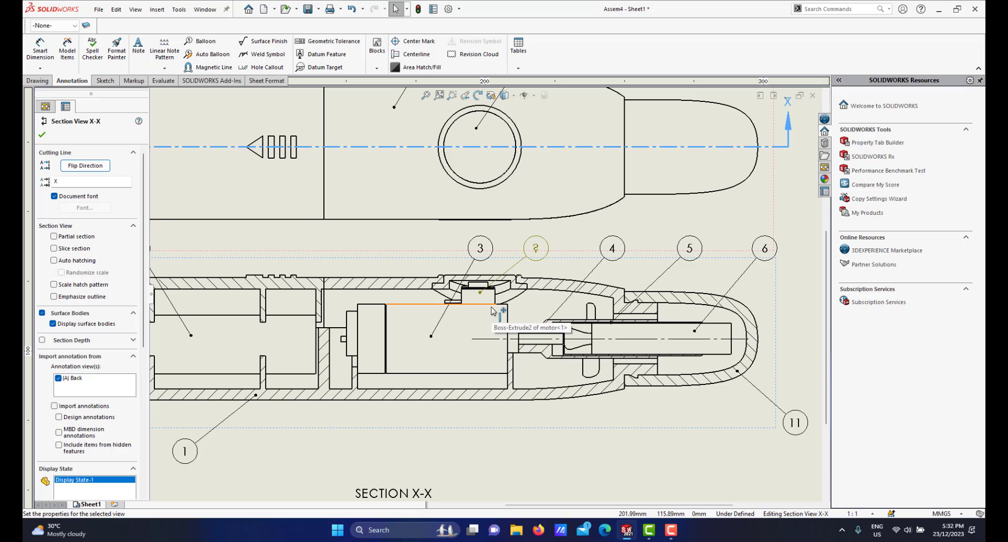
scroll(492, 311, "up", 3)
scroll(492, 280, "down", 4)
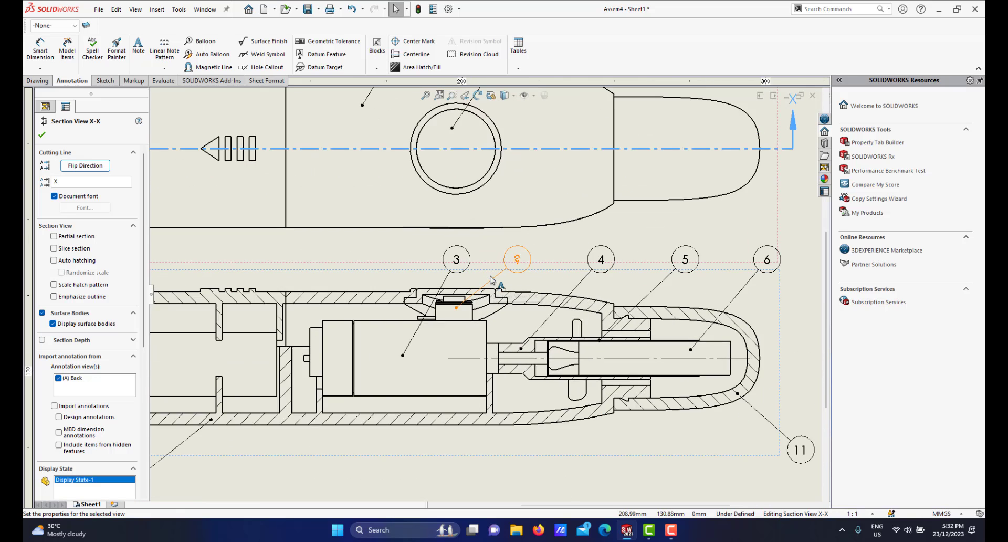
scroll(490, 280, "down", 2)
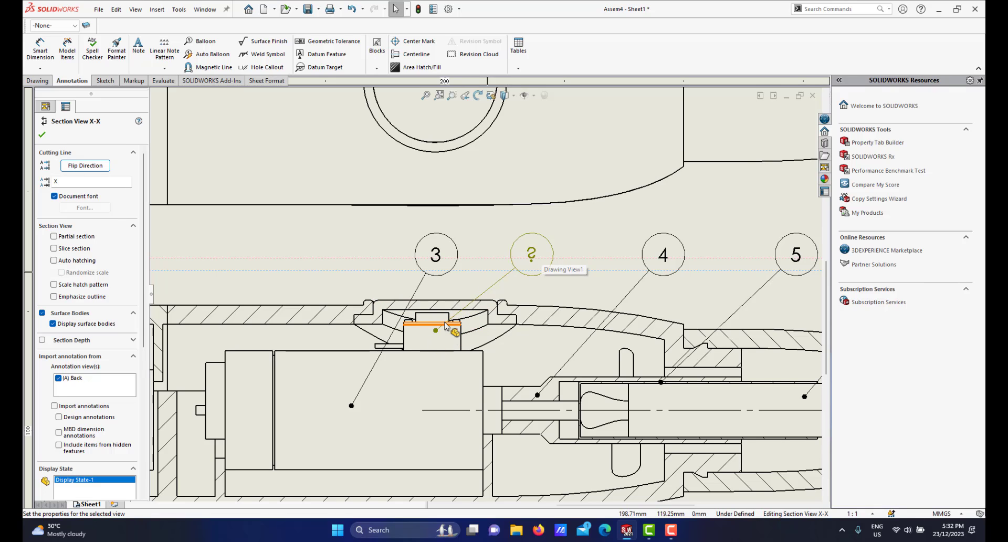
scroll(406, 323, "down", 1)
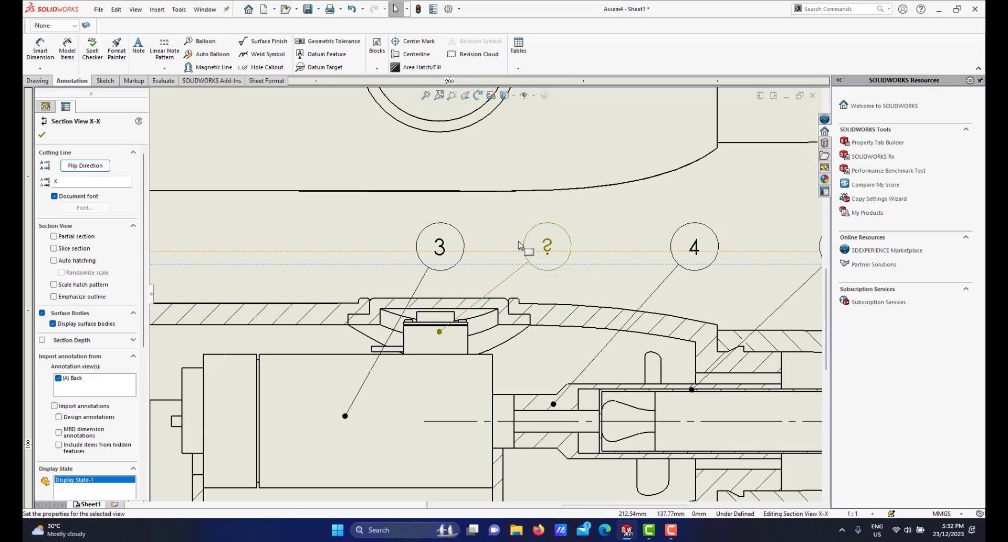
left_click(555, 242)
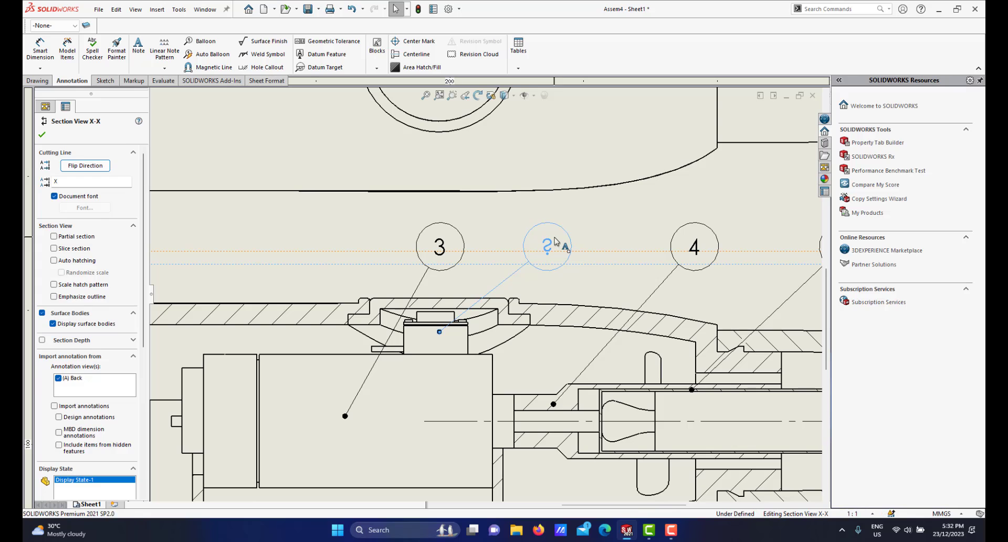
key("Delete")
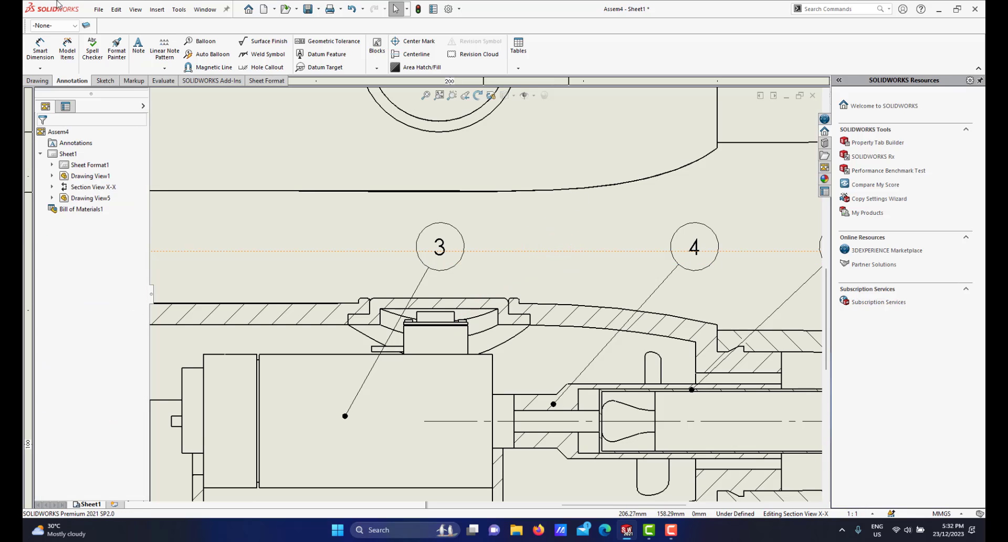
Attach a new circular item-number balloon to the on/off button, placing it between balloons 3 and 4
left_click(207, 41)
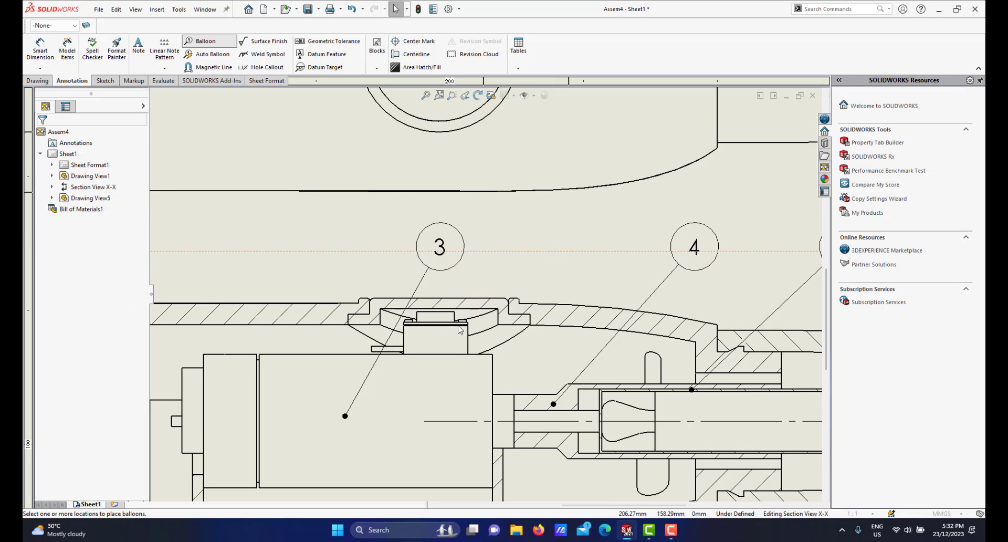
left_click(443, 339)
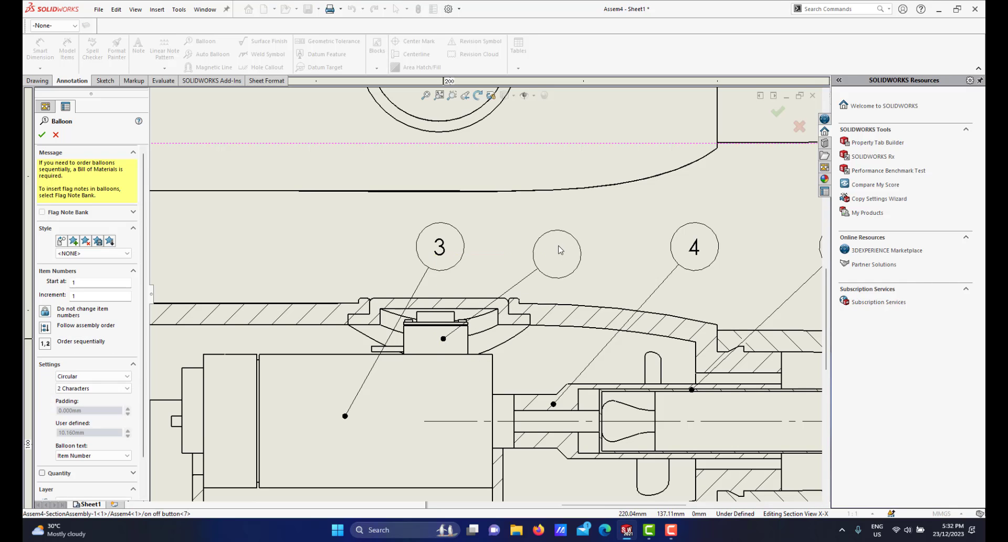
left_click(563, 240)
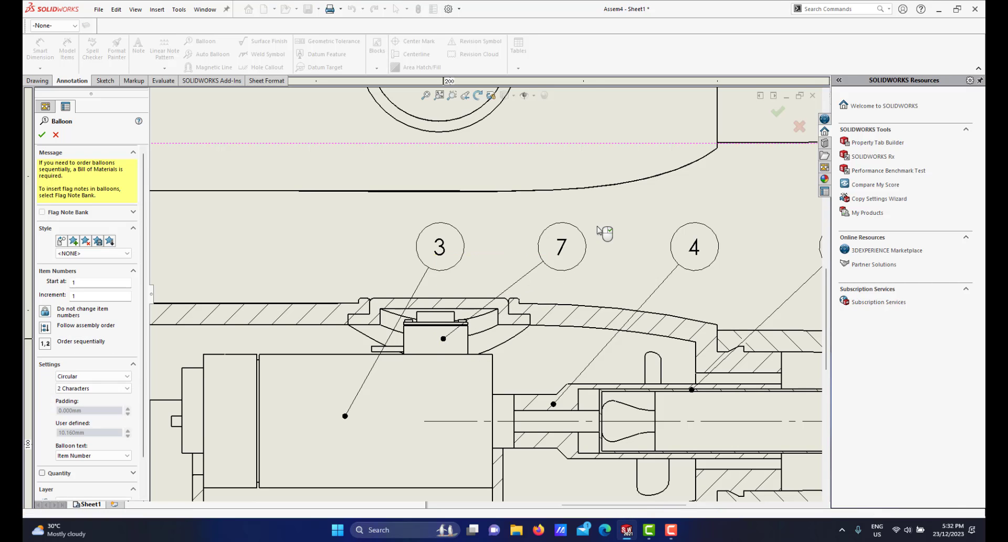
left_click(41, 134)
key("f")
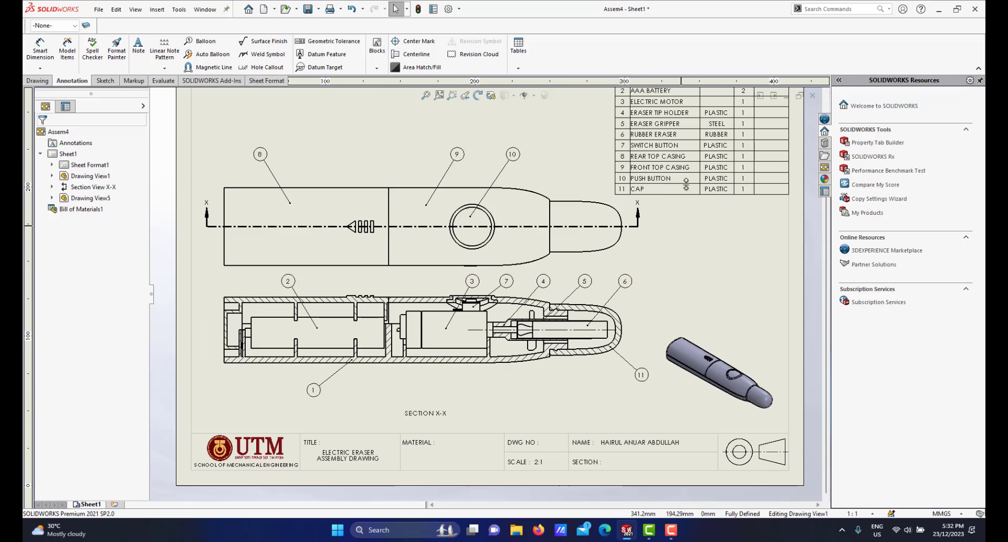
Clear the material entry for SWITCH BUTTON in the bill of materials
scroll(648, 173, "down", 2)
scroll(651, 158, "up", 1)
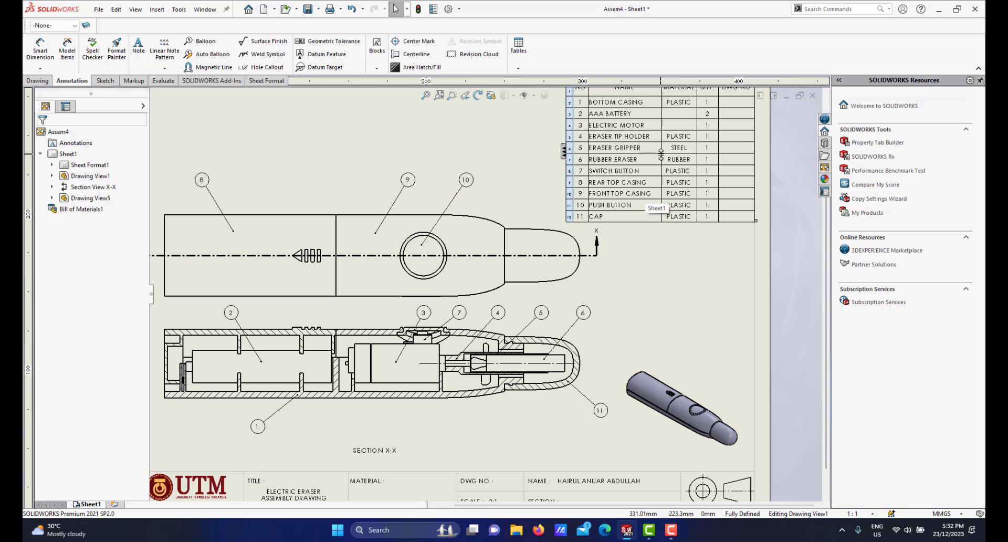
scroll(658, 168, "down", 3)
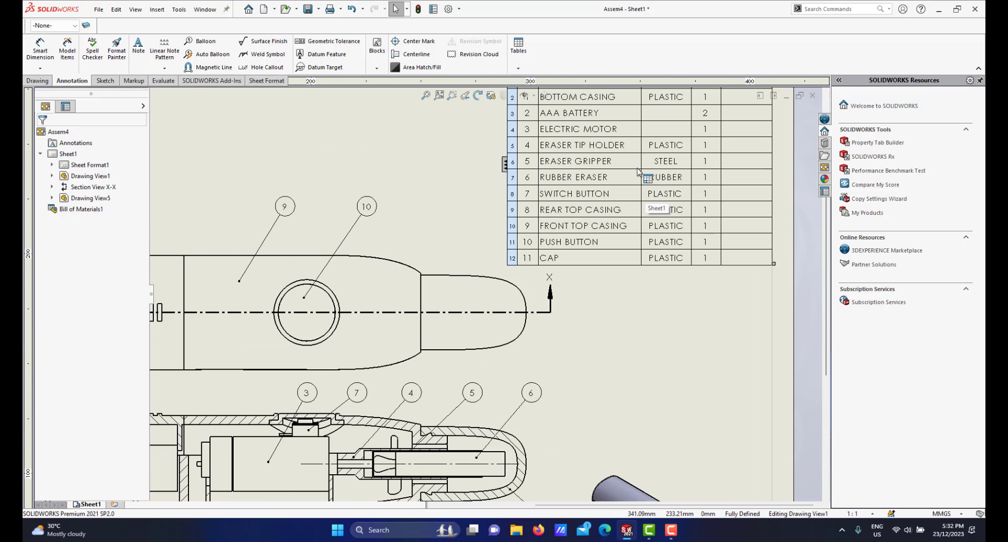
scroll(620, 220, "down", 1)
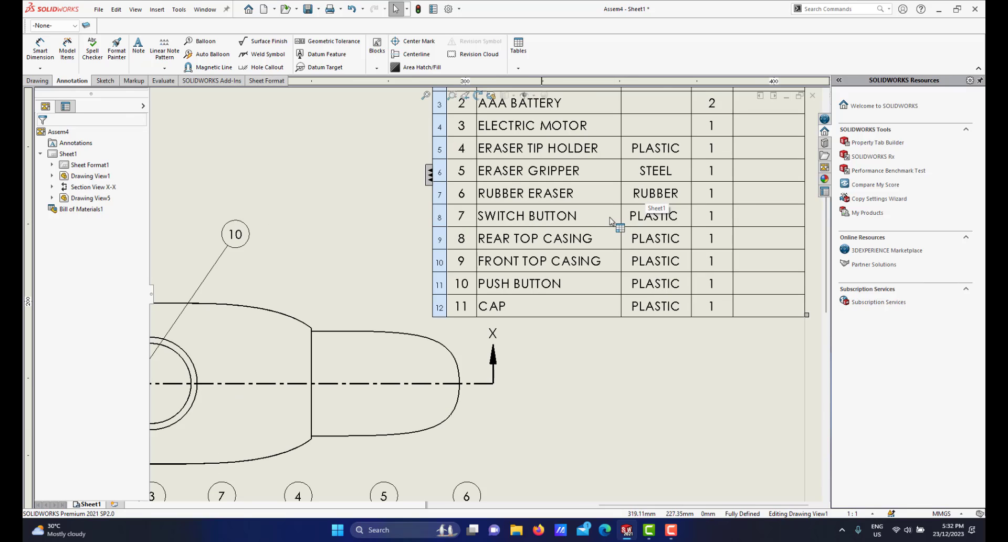
double_click(677, 216)
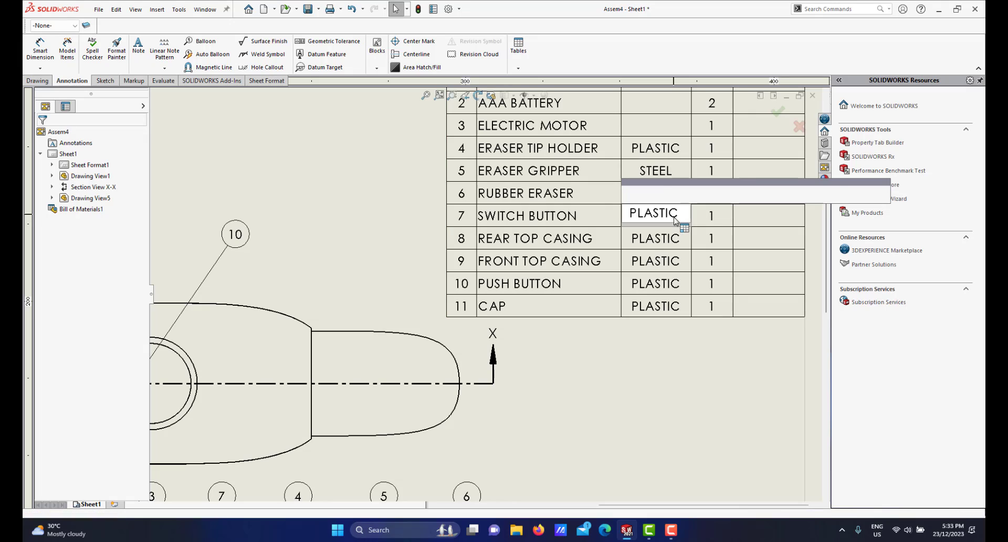
left_click_drag(677, 215, 601, 219)
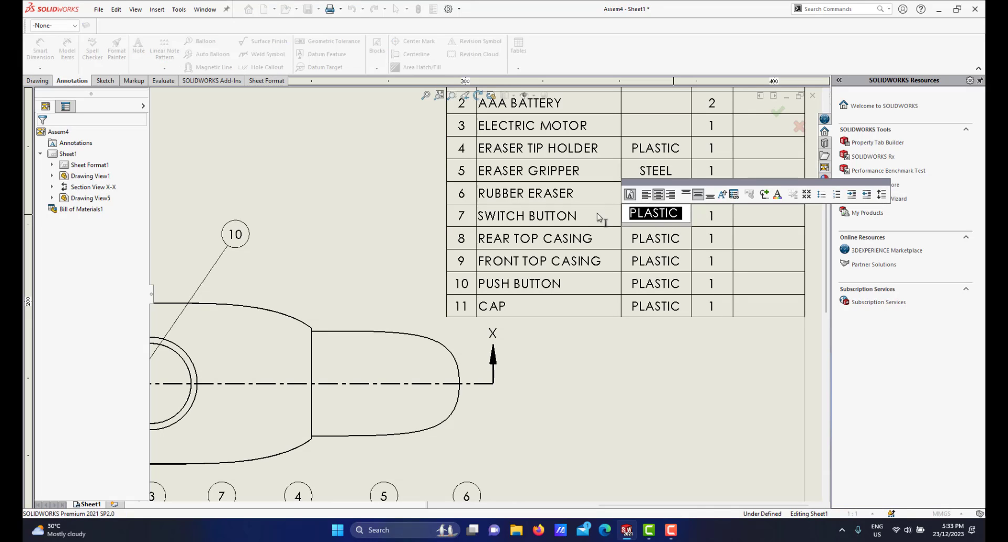
key("BackSpace")
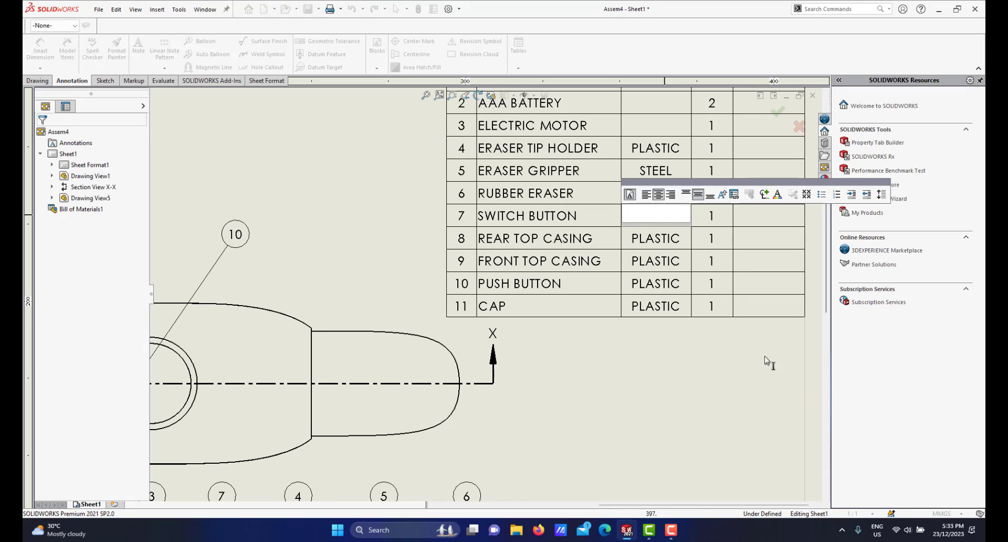
left_click(548, 369)
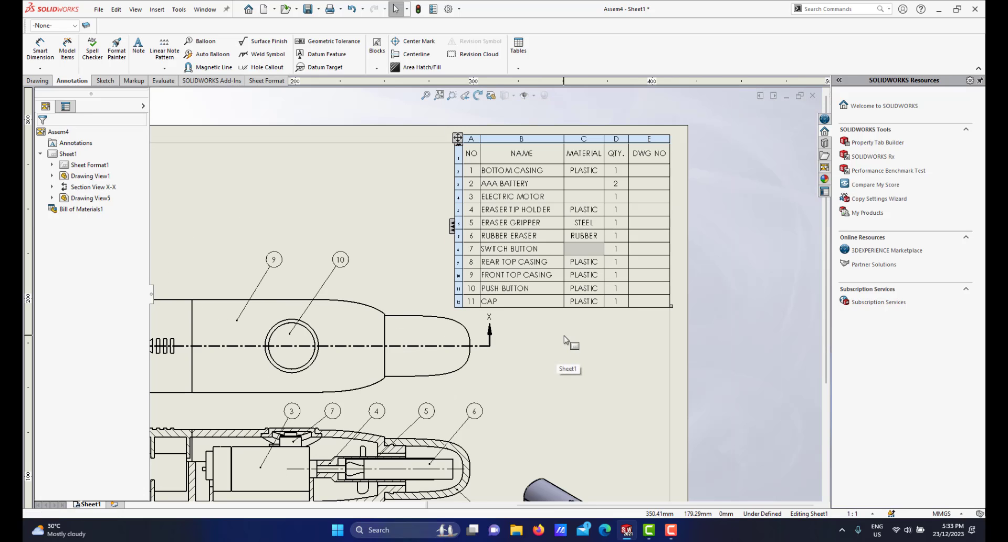
left_click(565, 340)
Save the assembly drawing
key("f")
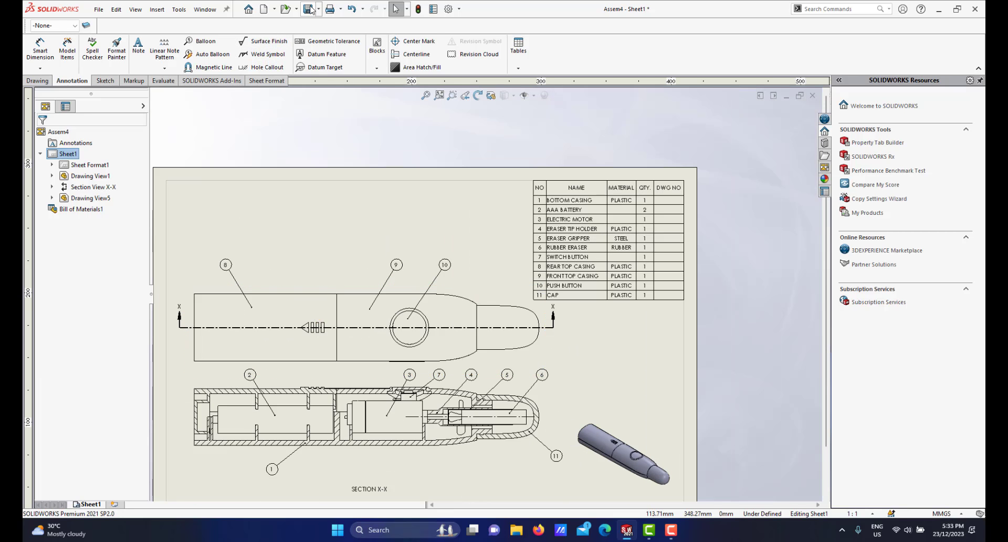
left_click(311, 9)
left_click(226, 154)
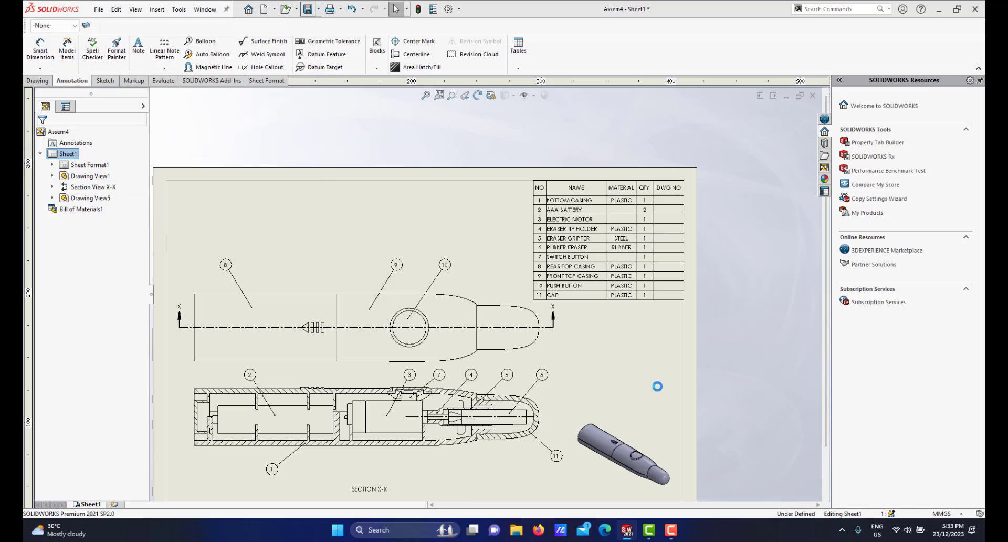
Examine the whole drawing sheet, checking the top view, section view and their balloons
scroll(436, 365, "up", 4)
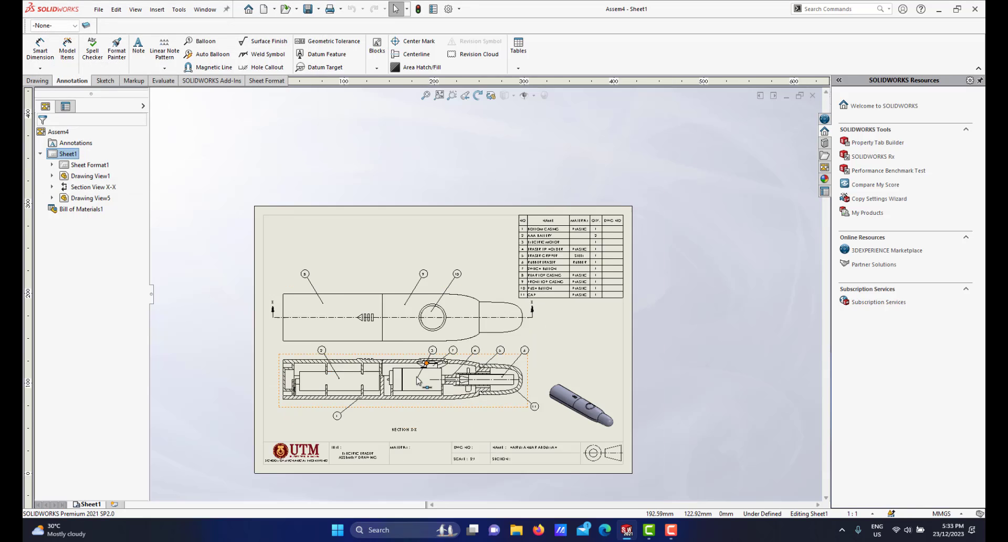
scroll(411, 344, "down", 2)
scroll(419, 347, "down", 2)
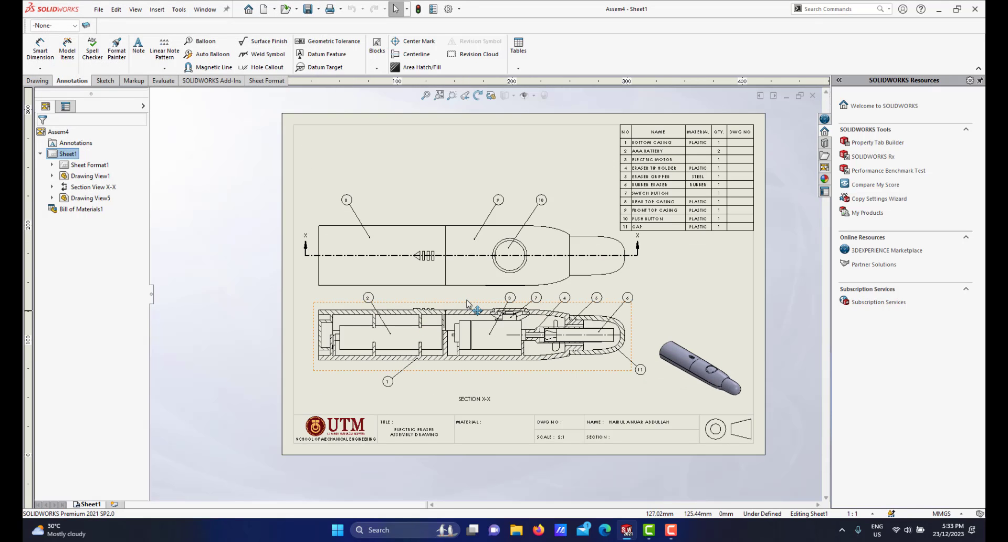
scroll(576, 318, "down", 1)
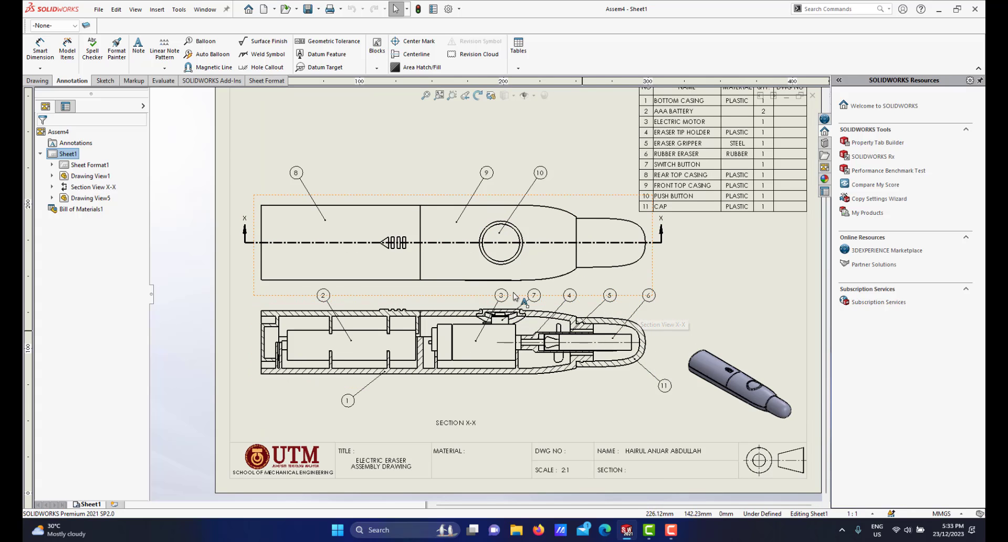
scroll(589, 314, "down", 1)
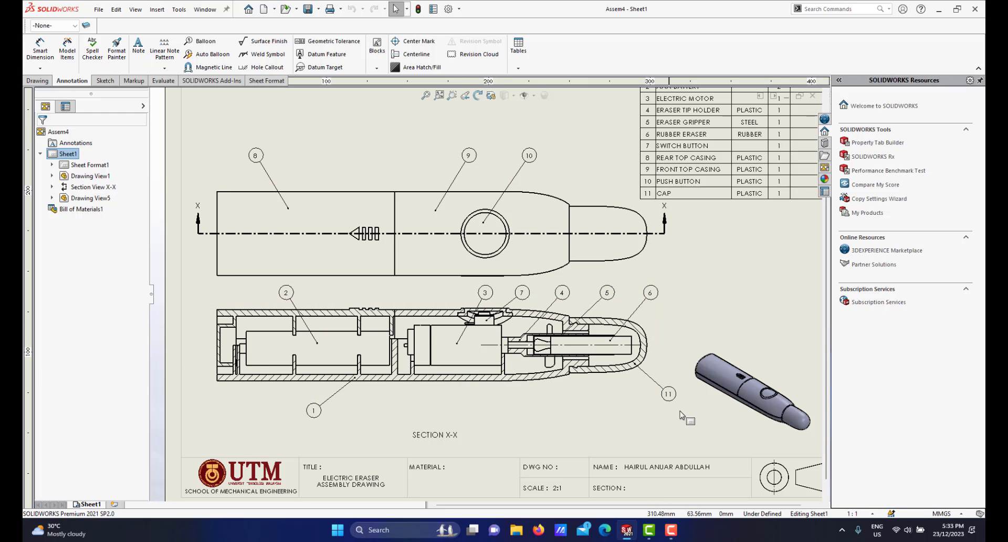
scroll(523, 320, "up", 2)
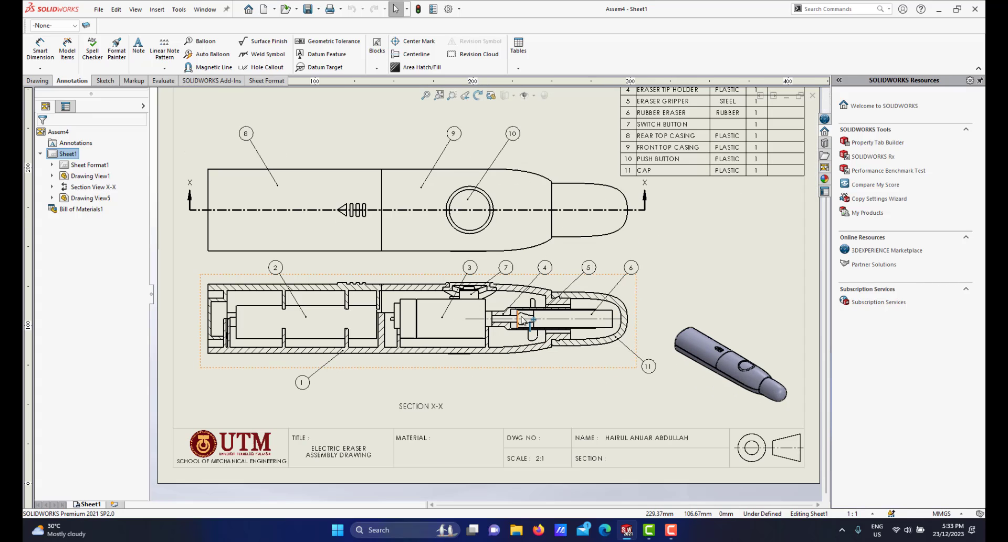
left_click_drag(494, 264, 494, 264)
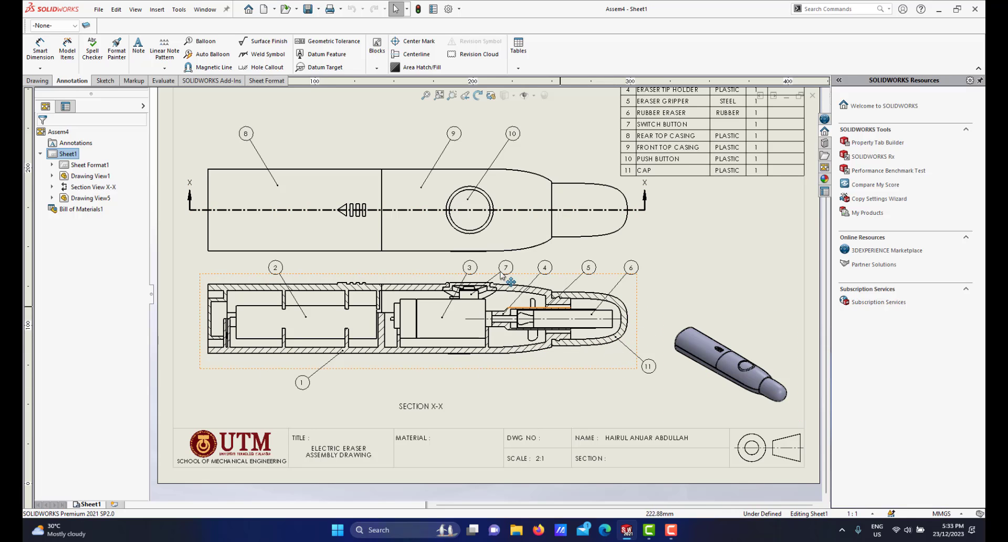
scroll(447, 287, "up", 2)
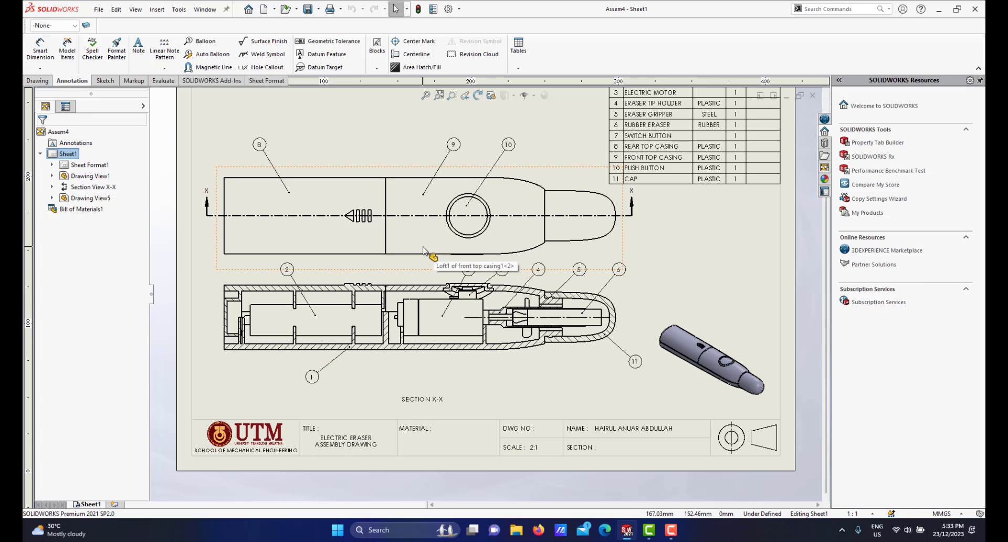
Dimension the overall length of the electric eraser in Section View X-X, placing the dimension below the view
left_click(39, 49)
scroll(250, 390, "down", 1)
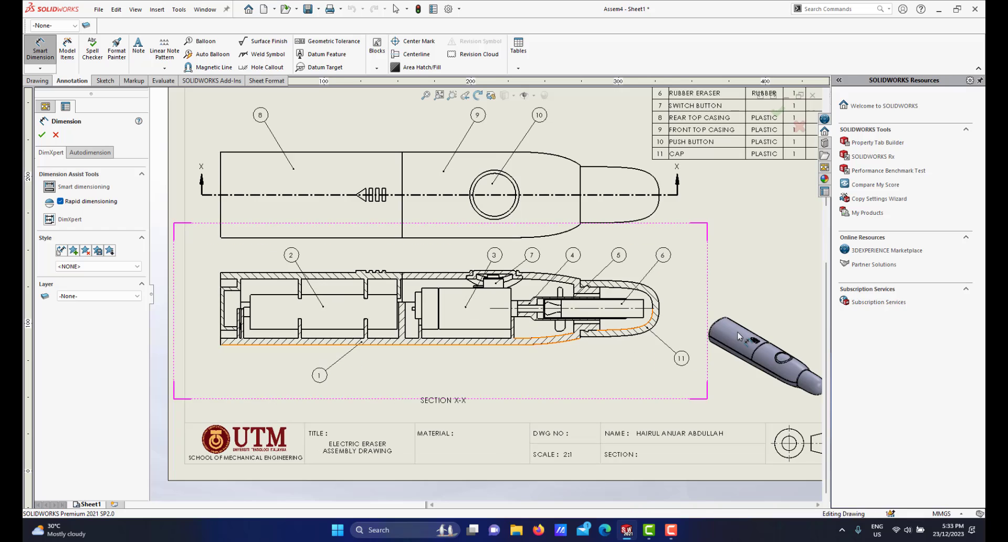
scroll(670, 321, "down", 1)
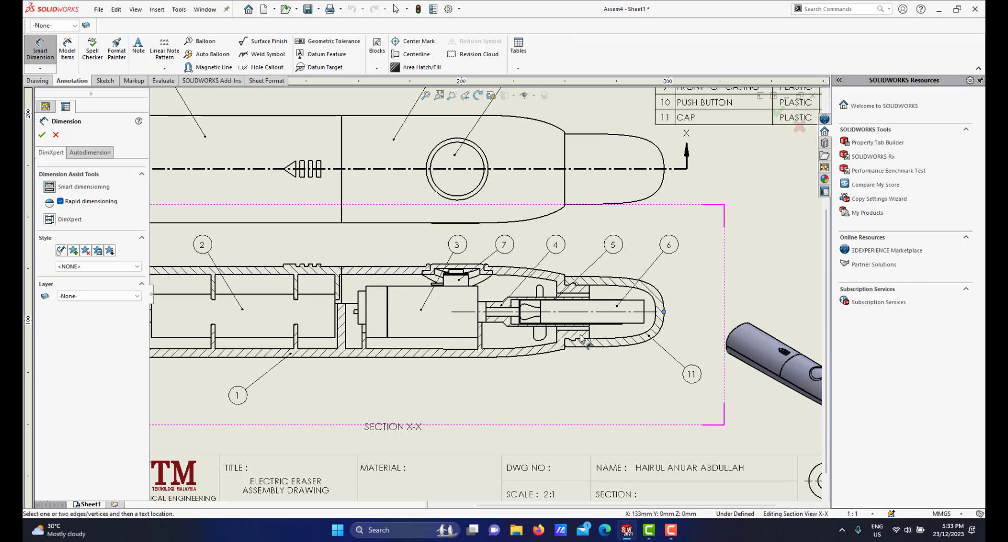
scroll(664, 314, "up", 2)
scroll(338, 316, "down", 3)
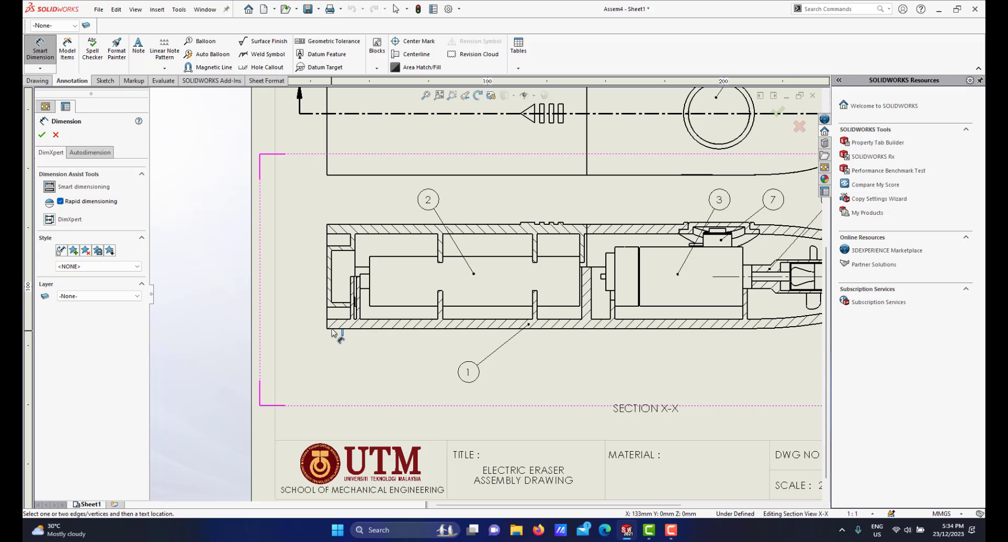
left_click(327, 328)
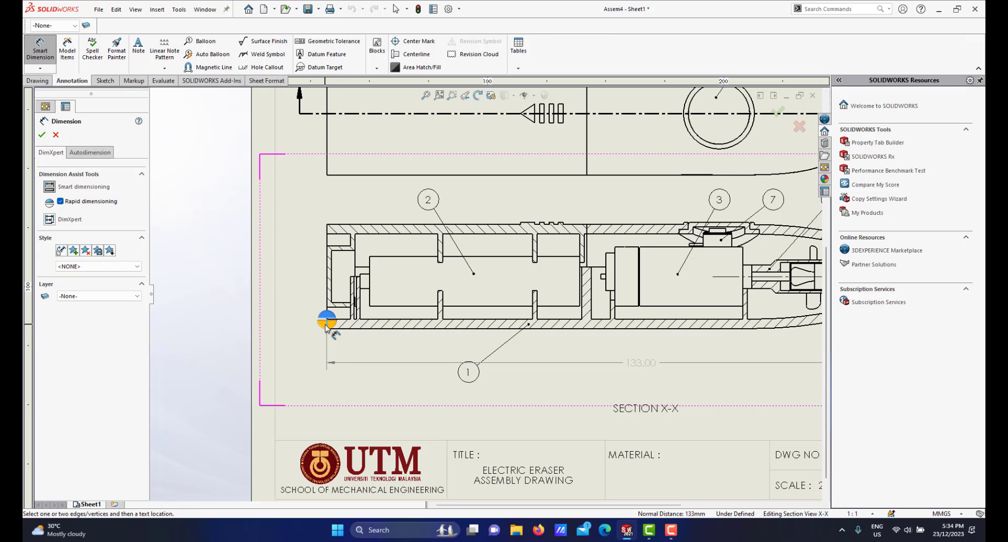
left_click(325, 326)
scroll(672, 346, "up", 2)
scroll(541, 351, "down", 2)
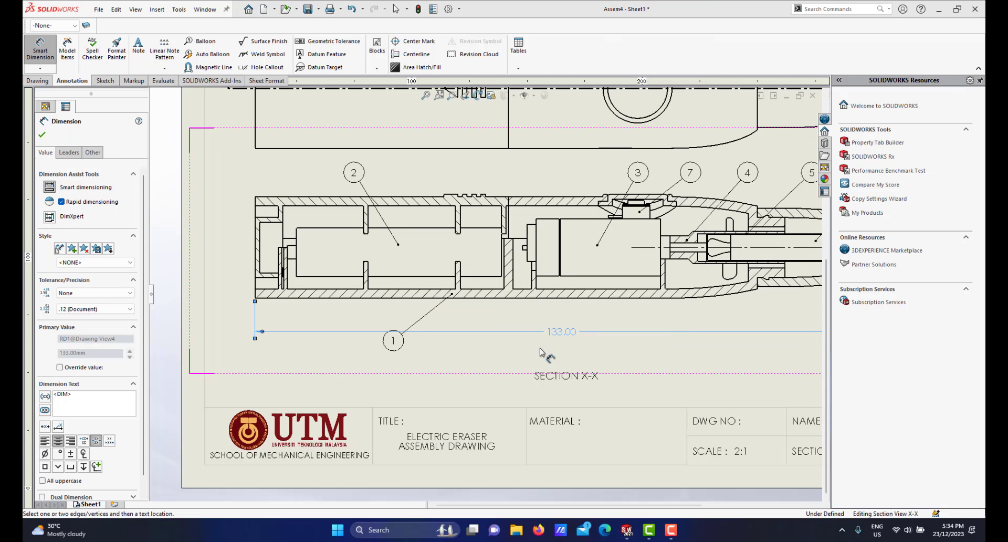
scroll(541, 347, "up", 2)
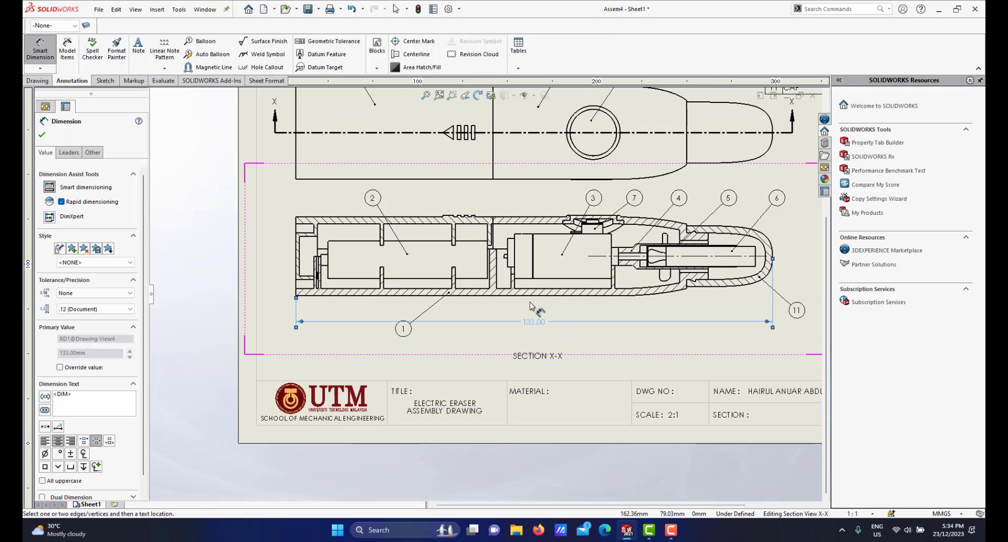
left_click(43, 135)
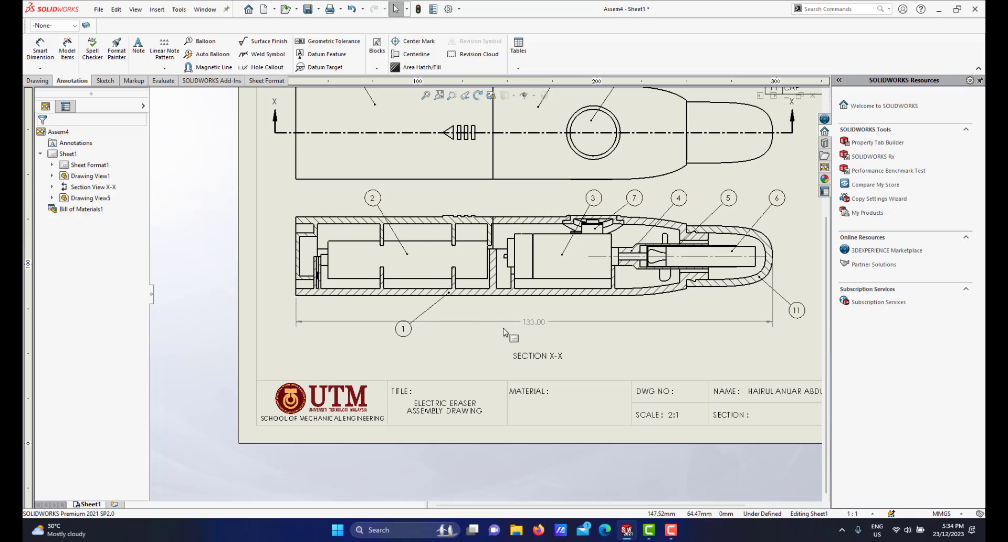
Move the section view's overall length dimension down to just above the SECTION X-X label and set its precision to None
mouse_move(579, 325)
left_mouse_down()
mouse_move(576, 345)
mouse_move(597, 342)
mouse_move(581, 342)
left_mouse_up()
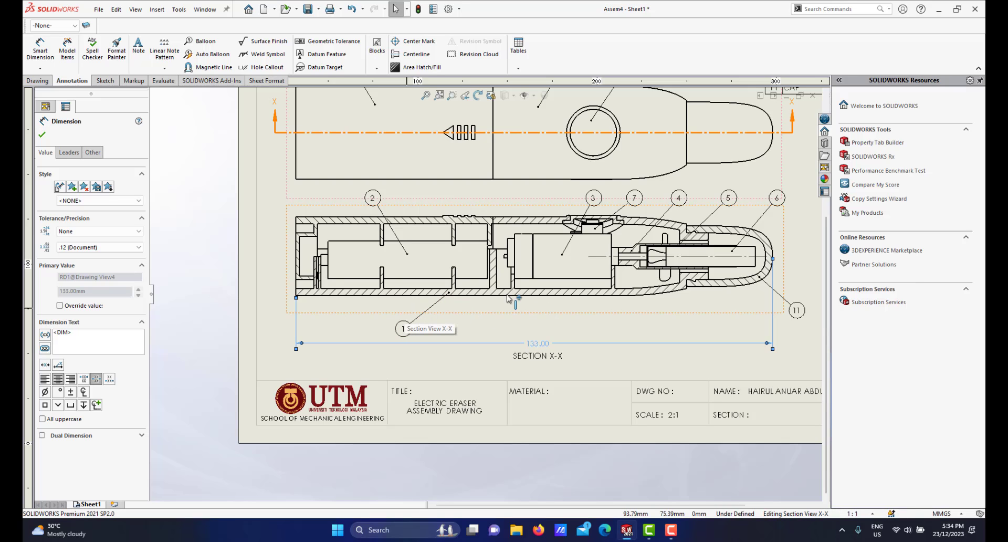
scroll(553, 359, "down", 1)
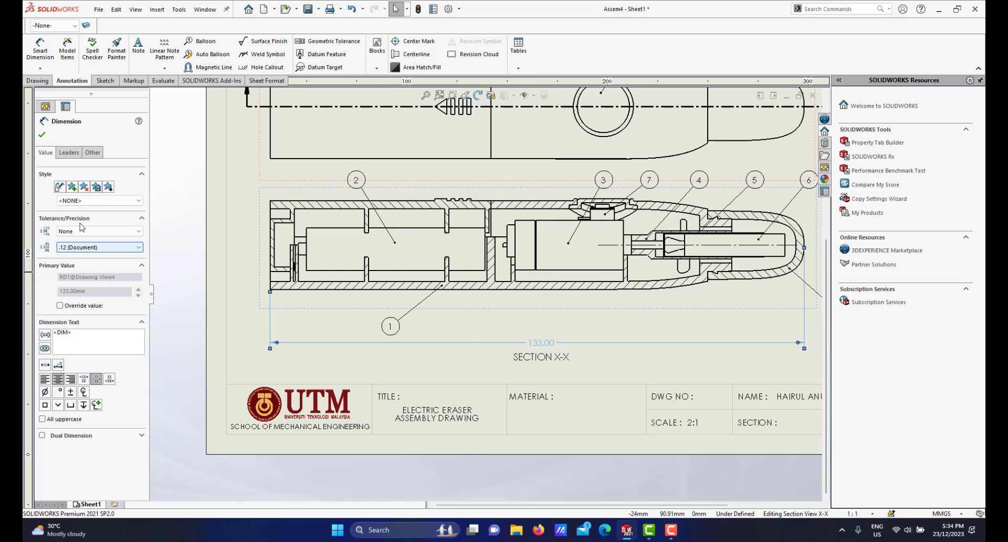
left_click(116, 247)
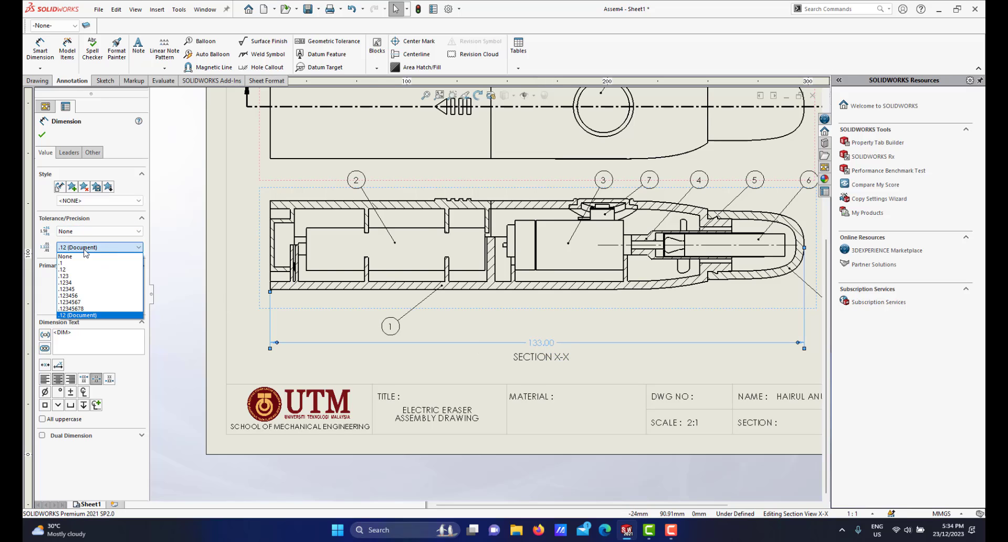
left_click(65, 256)
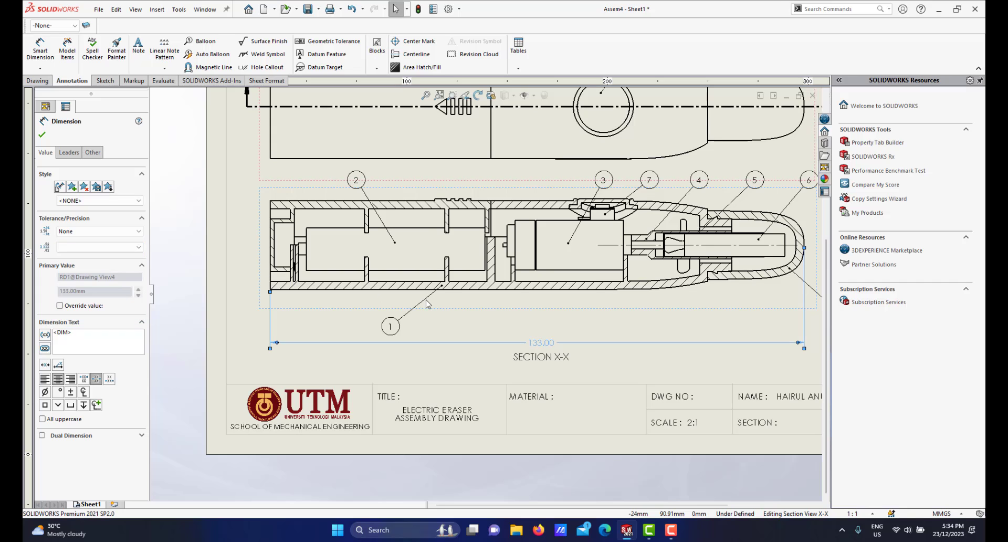
scroll(554, 303, "up", 2)
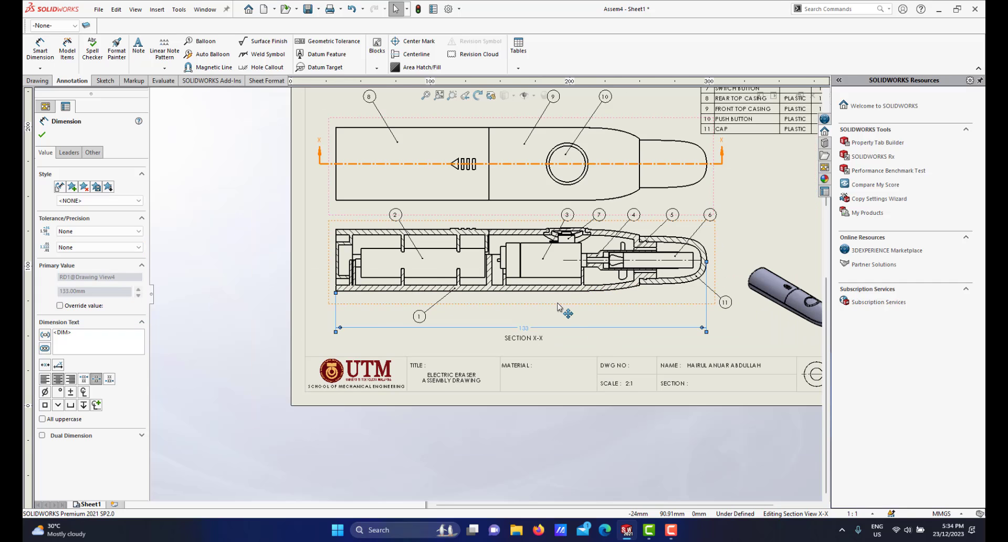
scroll(583, 307, "down", 1)
left_click(505, 315)
scroll(504, 314, "up", 3)
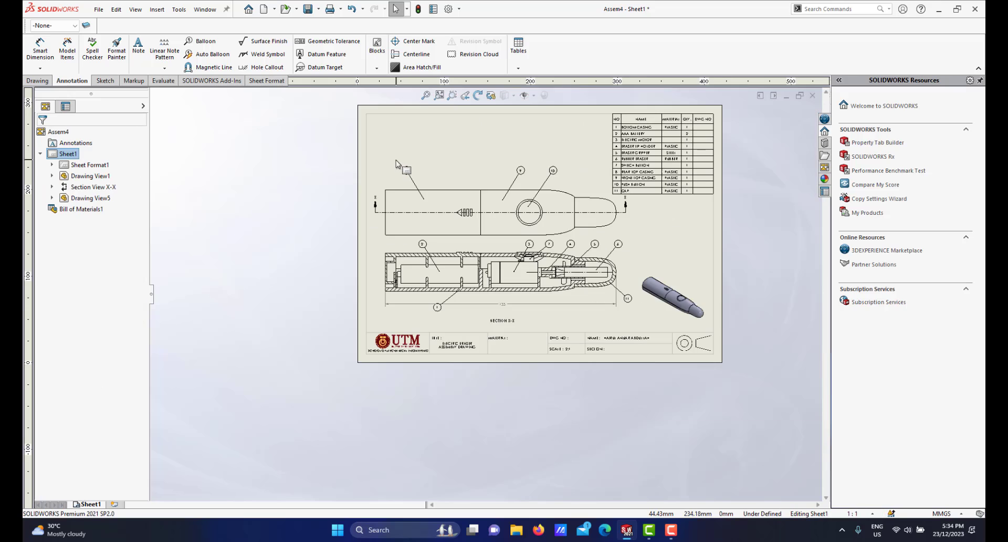
Dimension the body width of the eraser in the top view, placing the dimension beside the rear casing's end edge
scroll(414, 192, "down", 1)
scroll(434, 219, "down", 1)
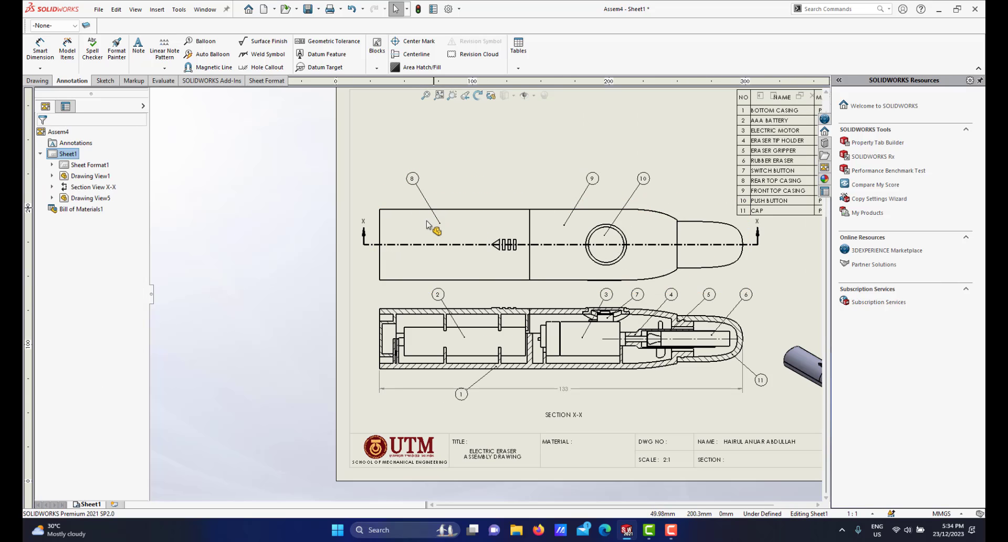
left_click(39, 50)
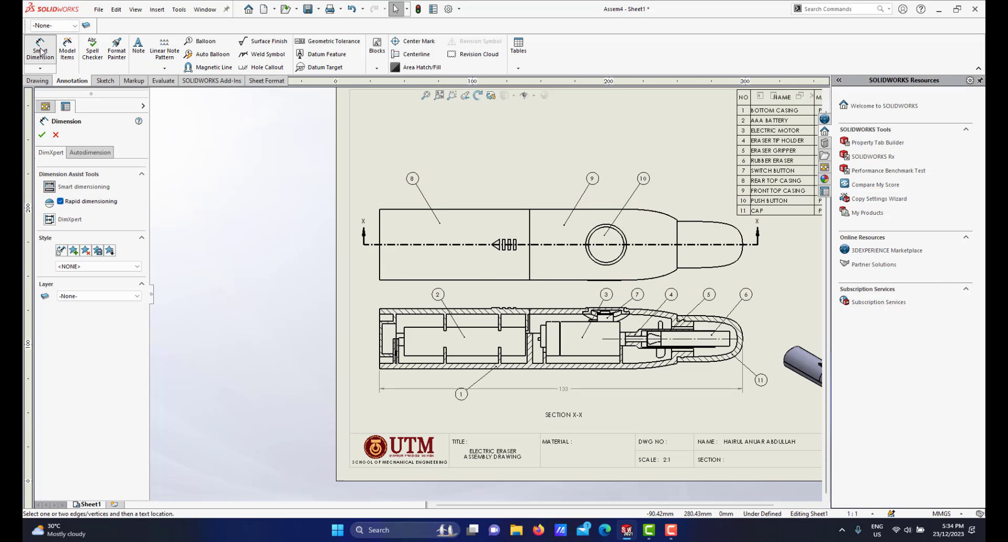
left_click(382, 235)
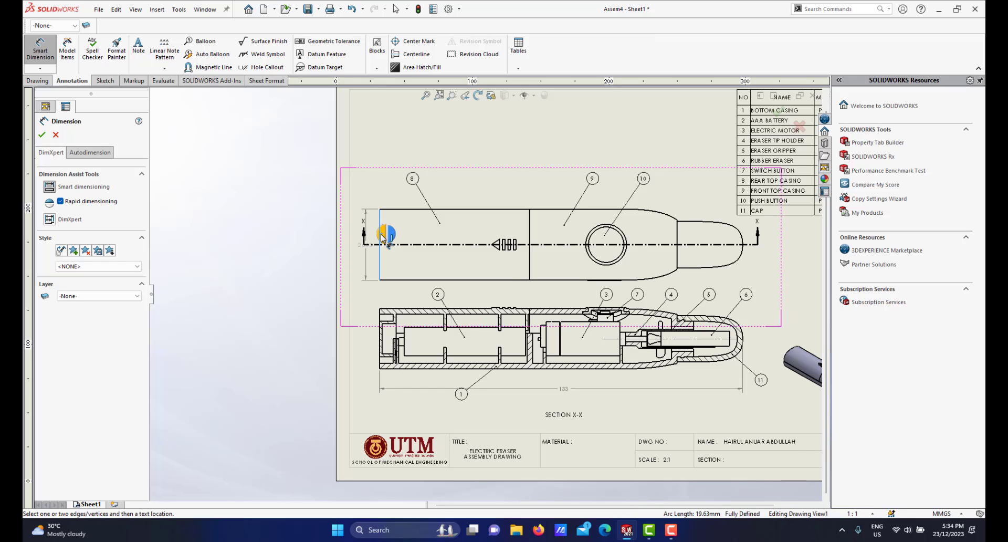
left_click(385, 233)
scroll(399, 236, "down", 2)
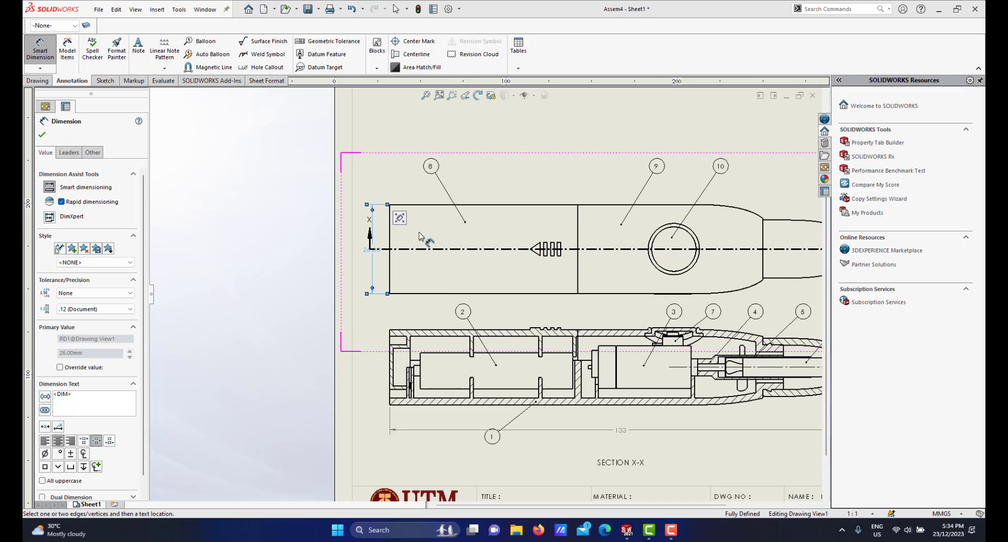
scroll(512, 249, "up", 5)
scroll(430, 238, "down", 3)
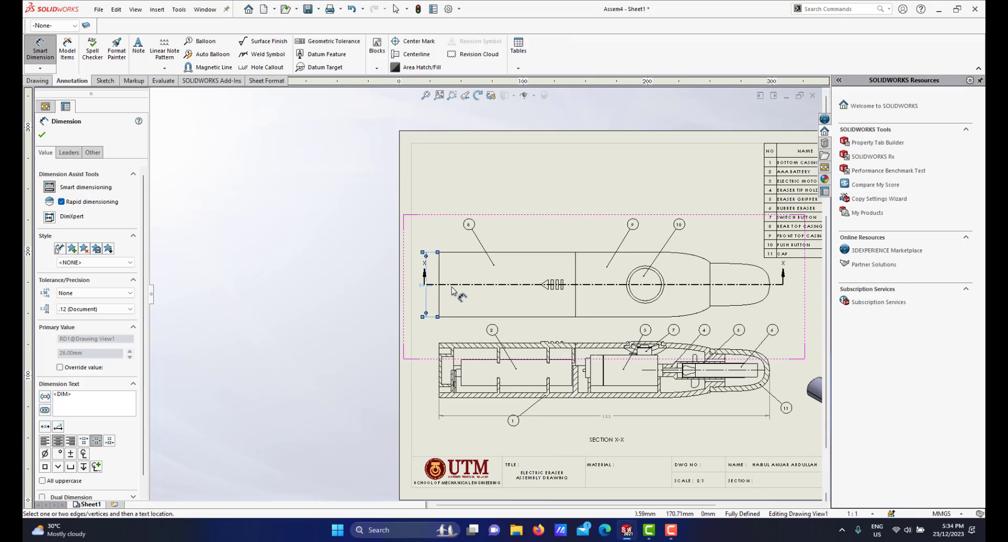
scroll(451, 290, "down", 3)
scroll(451, 290, "down", 1)
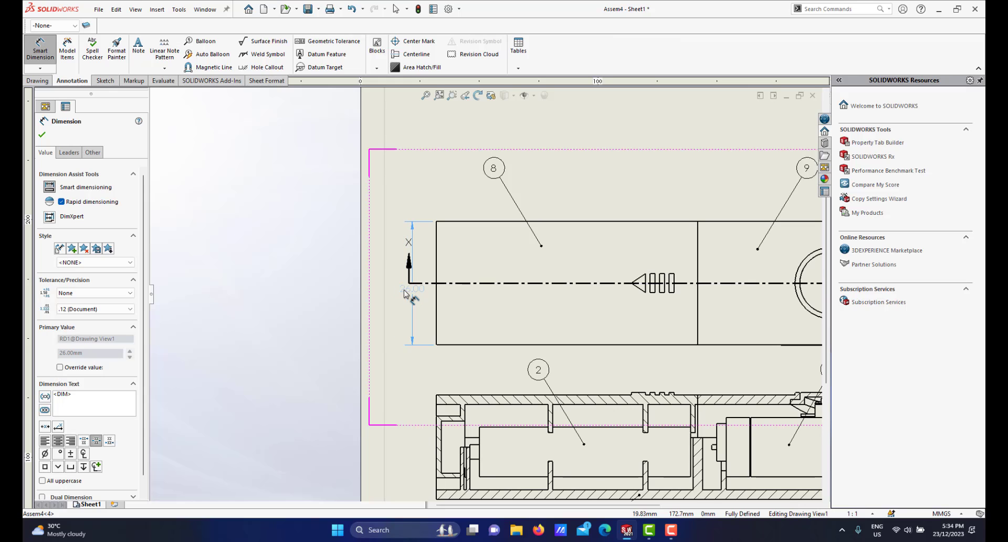
scroll(415, 294, "up", 2)
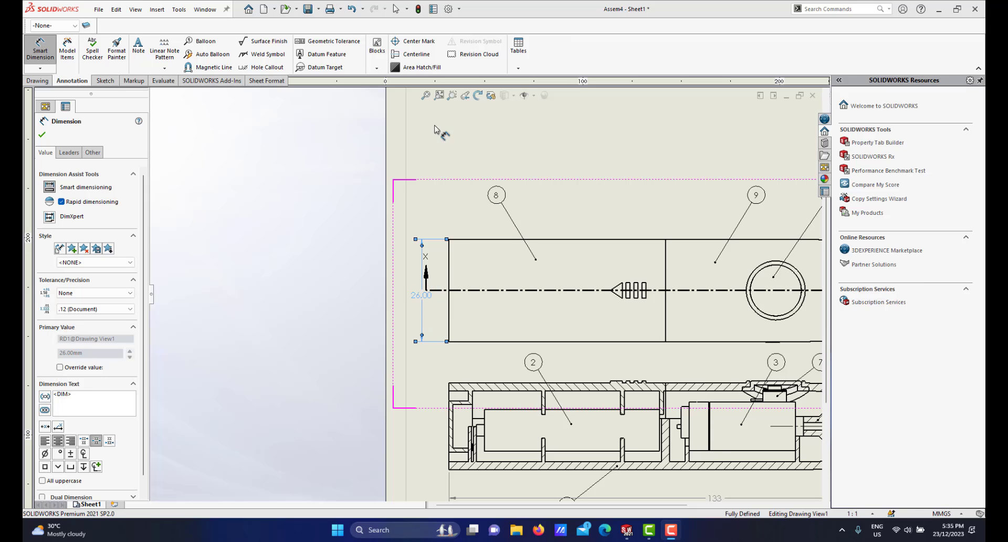
Set the text position of linear dimensions in the document properties to solid leader with aligned text
left_click(179, 9)
left_click(209, 487)
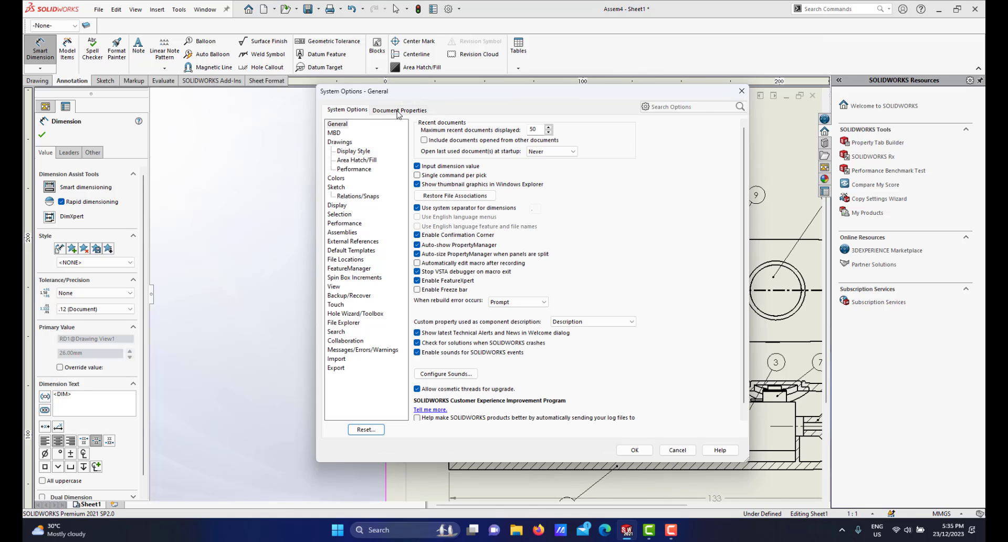
left_click(398, 111)
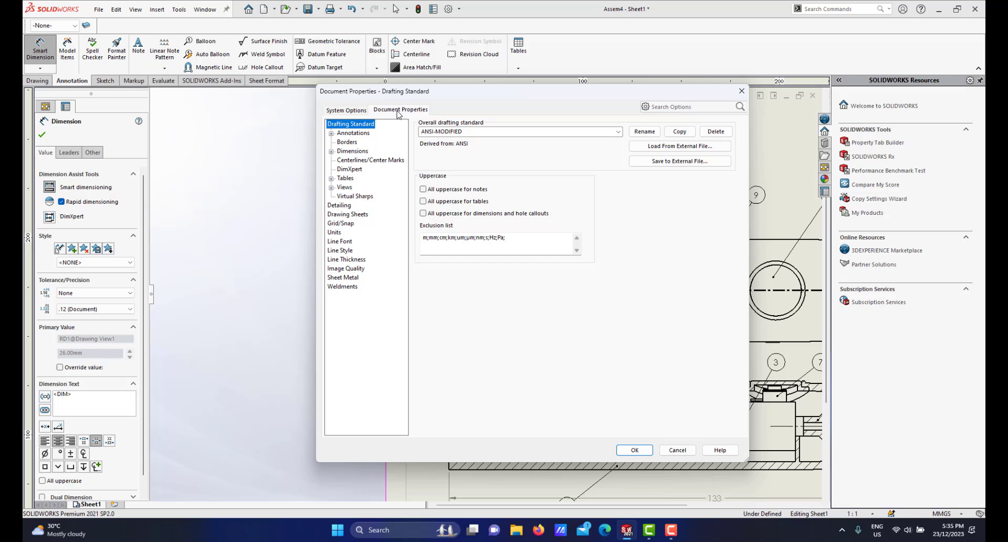
left_click(331, 153)
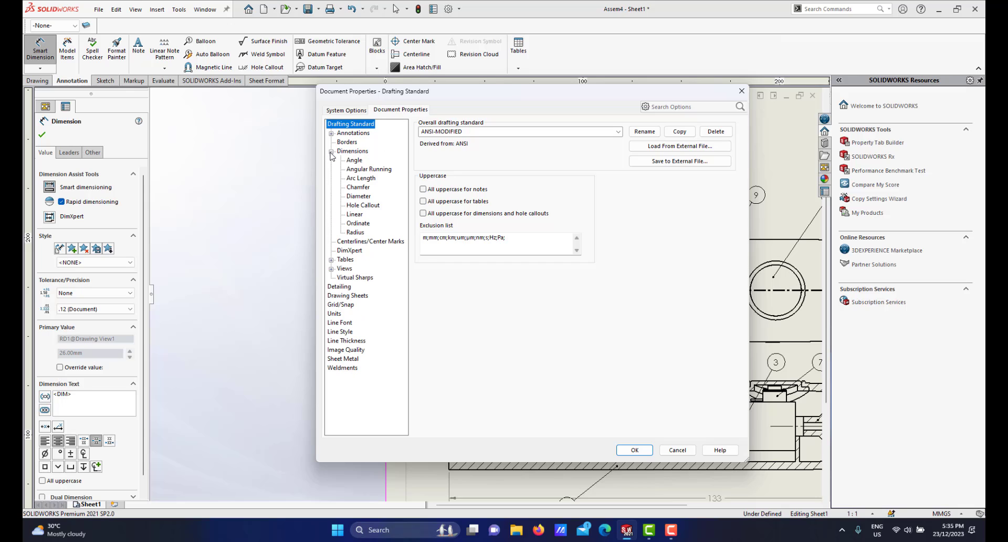
left_click(354, 214)
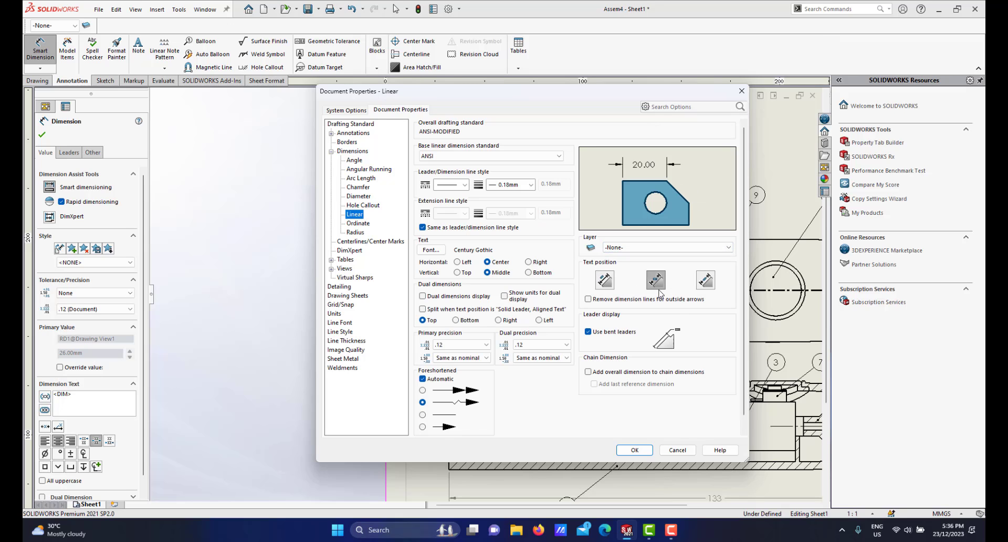
left_click(604, 281)
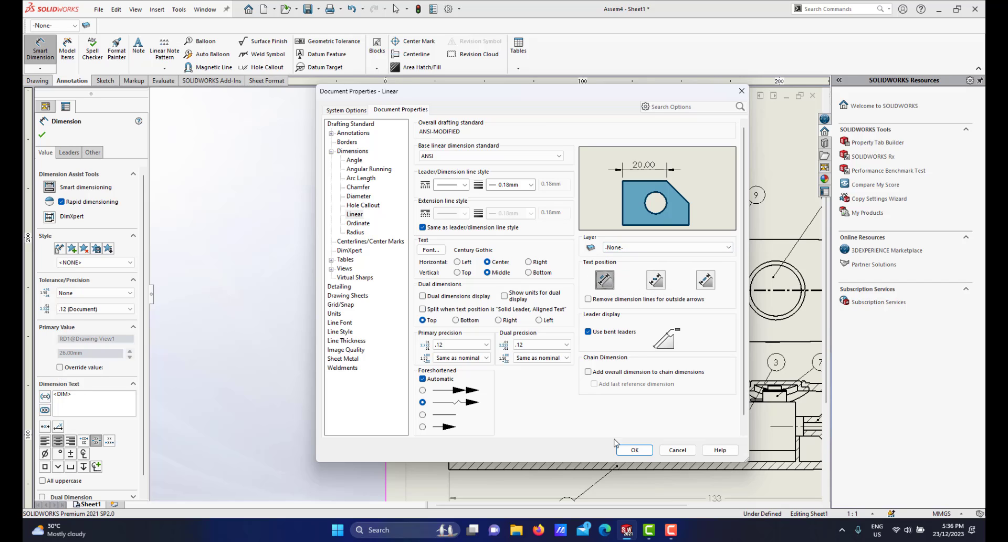
left_click(634, 450)
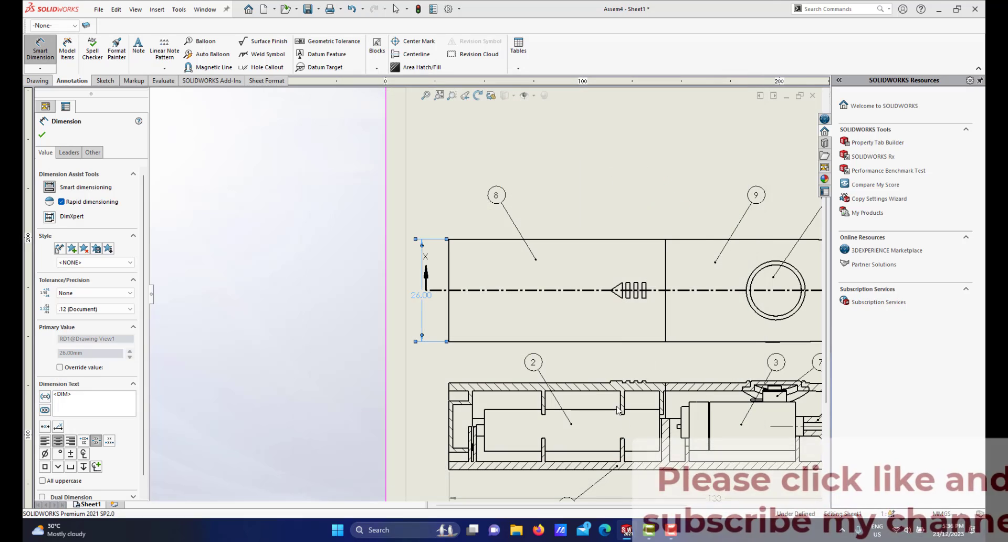
Set the precision of the top view's width dimension to None and end dimensioning
scroll(426, 292, "down", 3)
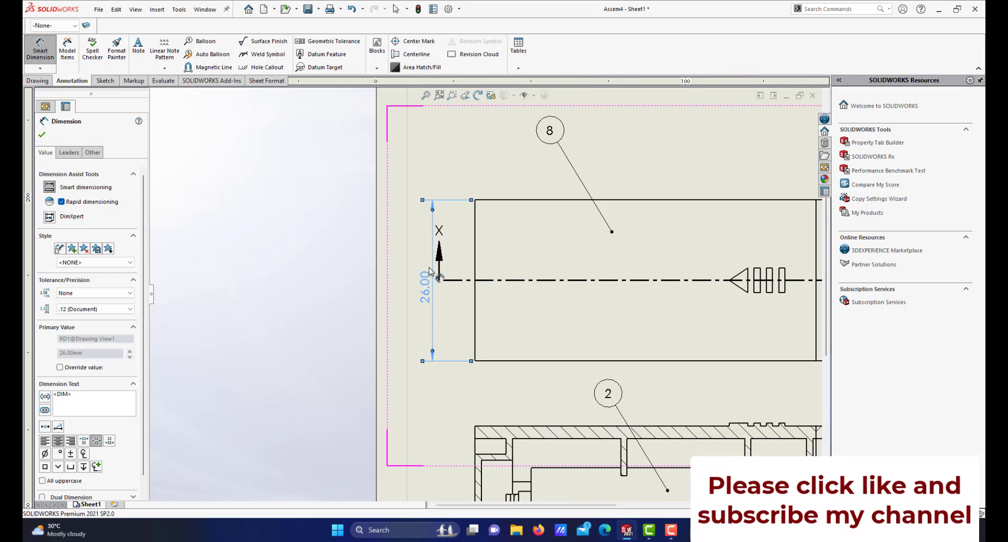
left_click(94, 308)
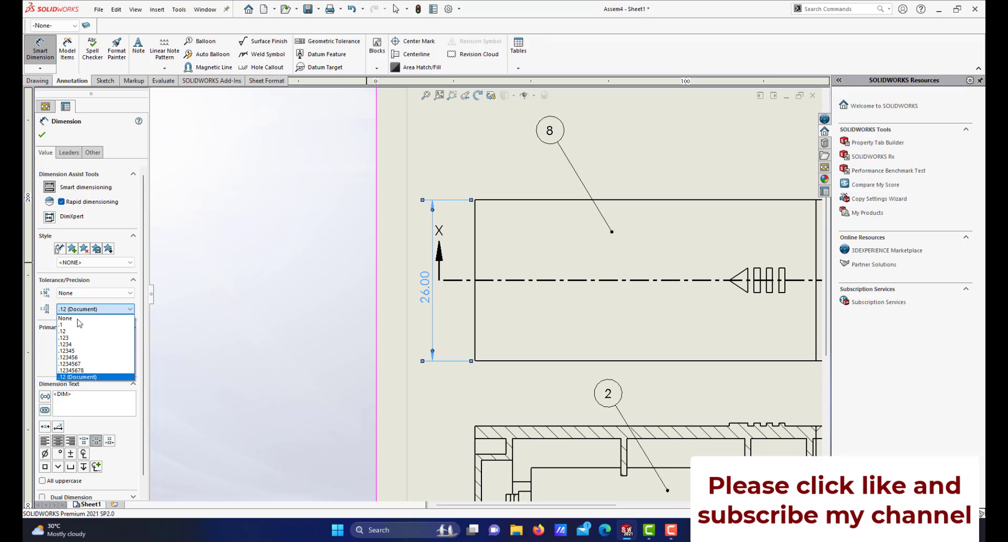
left_click(79, 318)
scroll(546, 344, "up", 4)
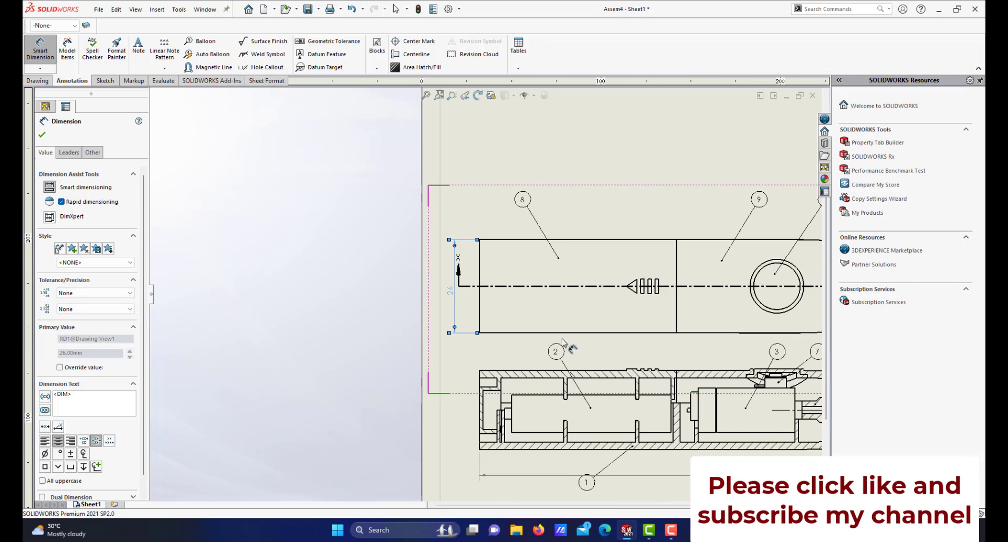
scroll(601, 314, "up", 2)
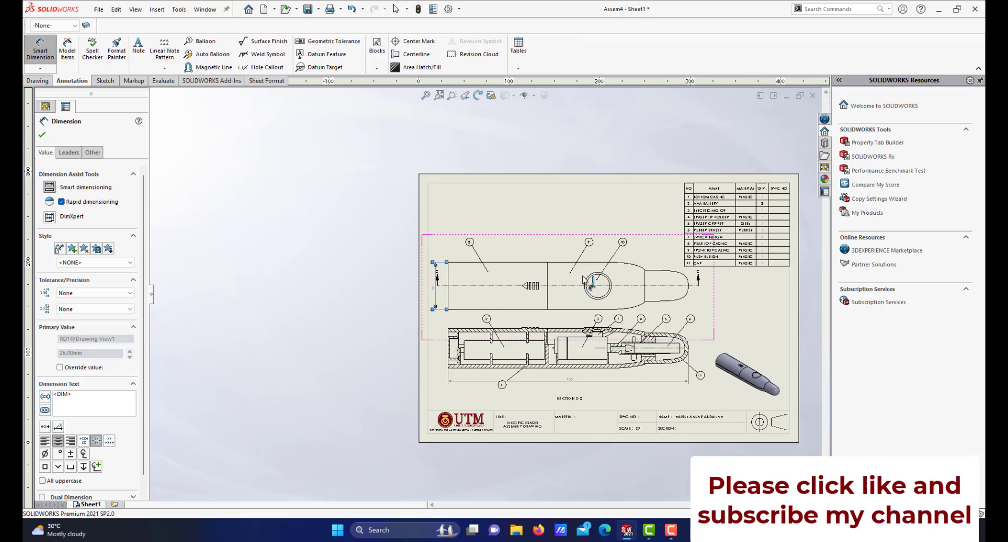
left_click(562, 212)
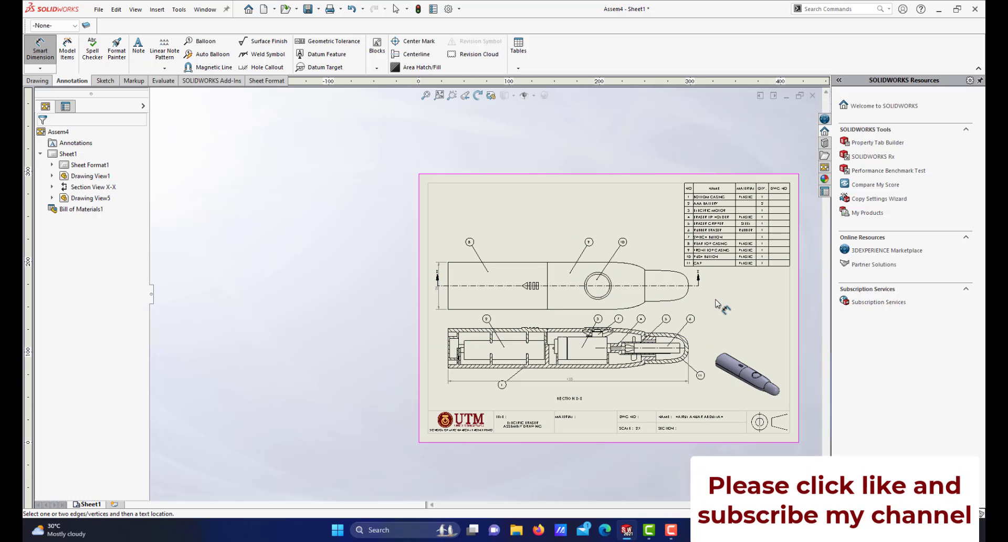
right_click(509, 204)
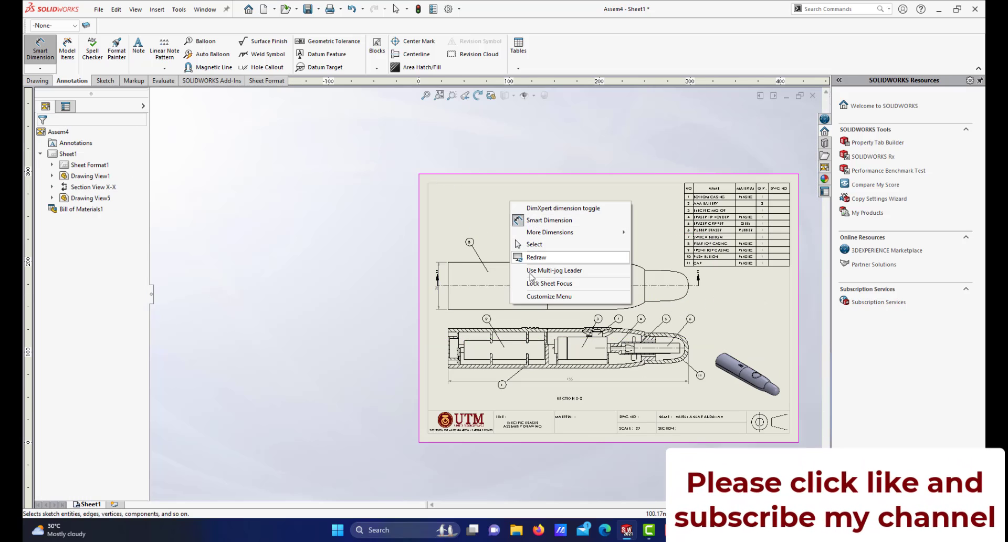
left_click(530, 243)
left_click_drag(693, 300, 697, 301)
scroll(515, 288, "down", 5)
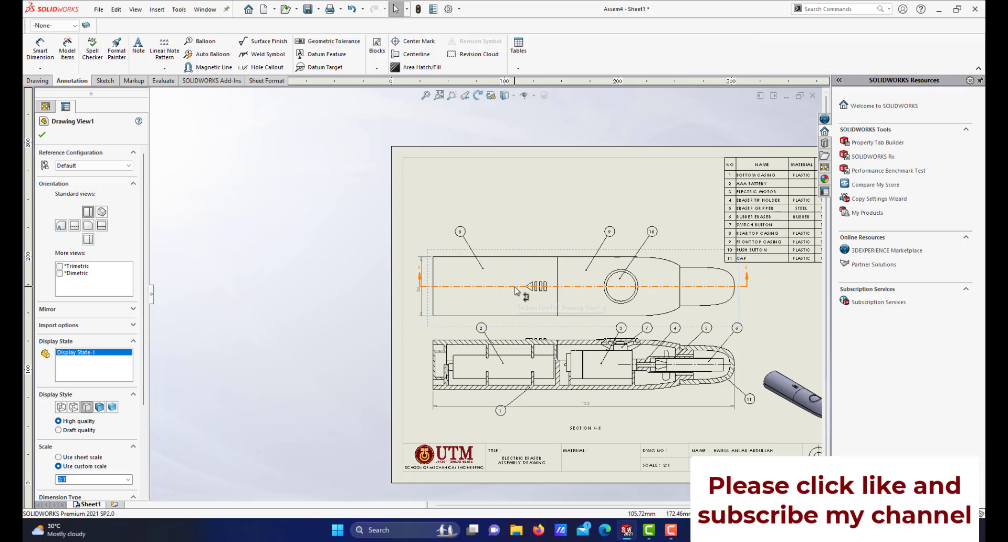
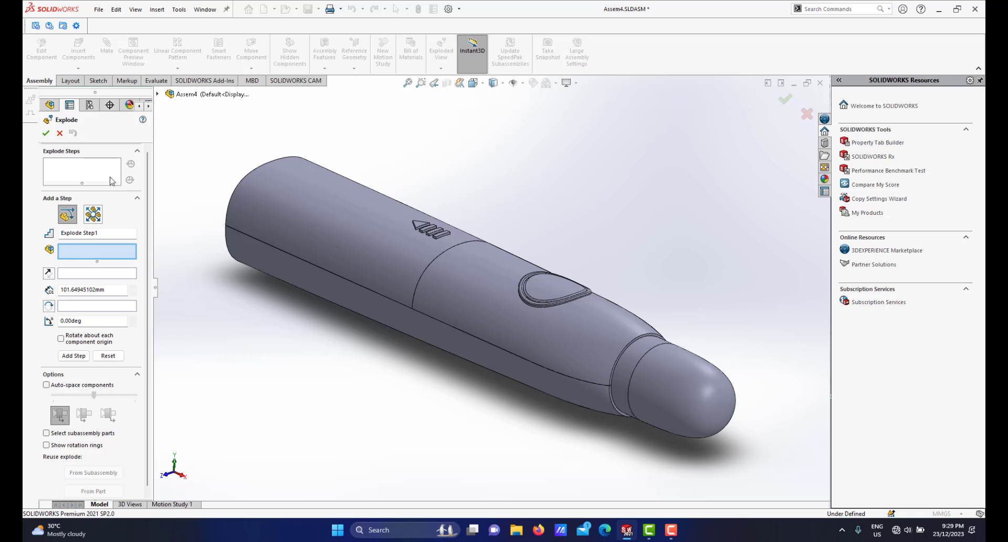
Add an explode step that moves the rear top casing backward along X by about 64 mm, clear of the body
scroll(451, 304, "up", 2)
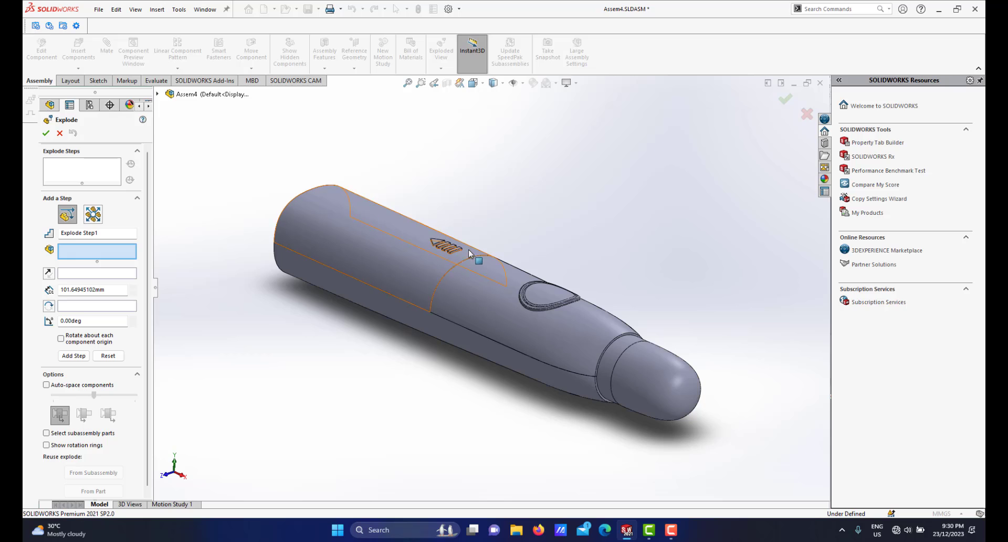
scroll(518, 266, "down", 2)
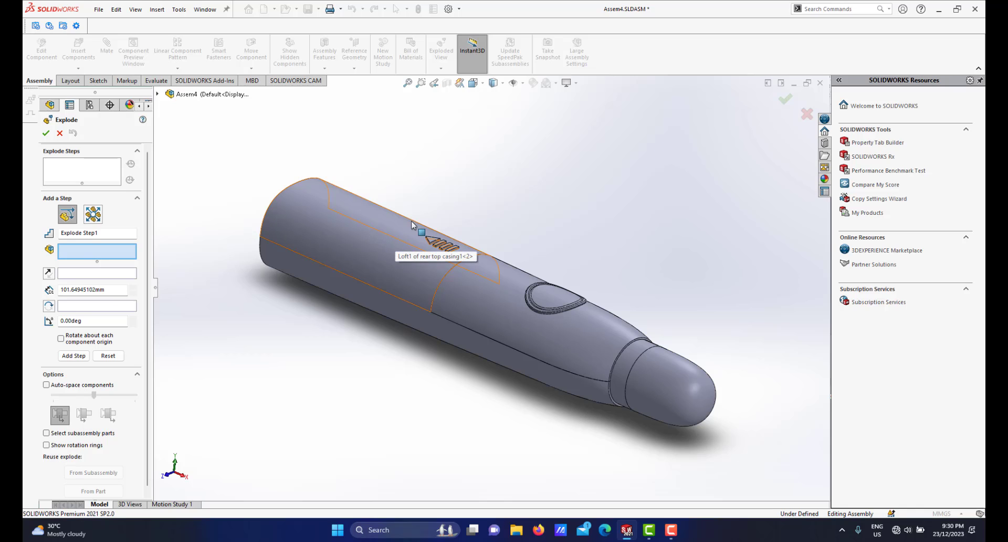
left_click(387, 246)
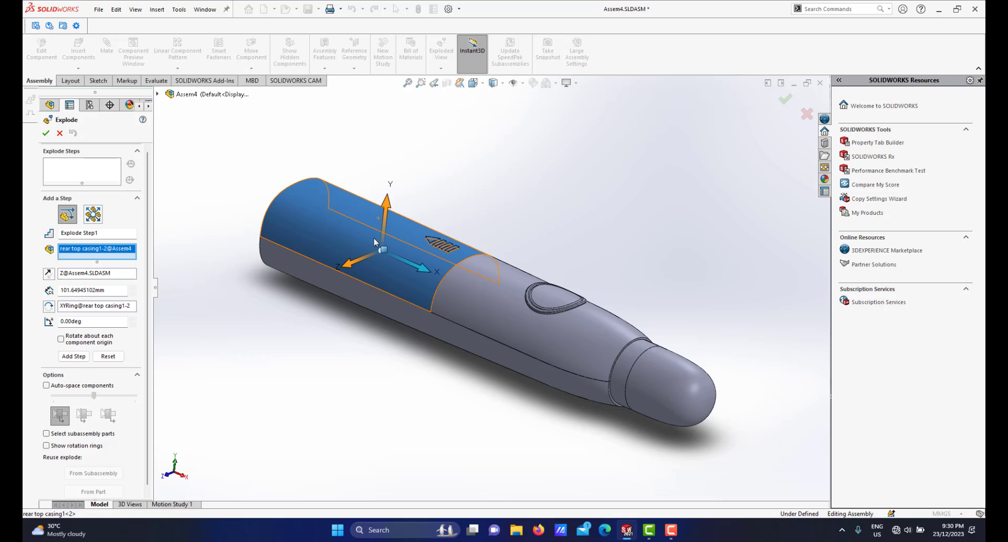
middle_click_drag(374, 241, 442, 272, "ctrl")
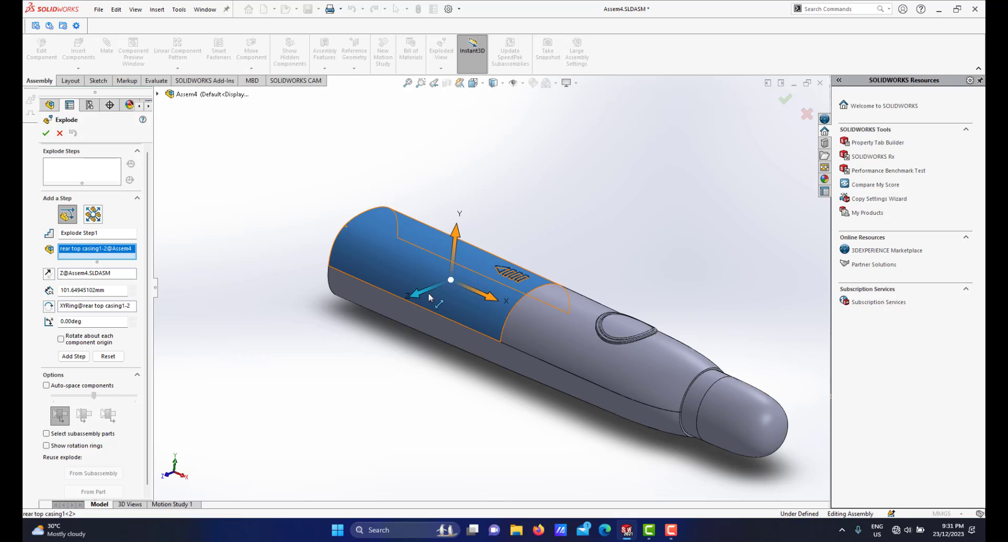
left_click_drag(485, 301, 287, 211)
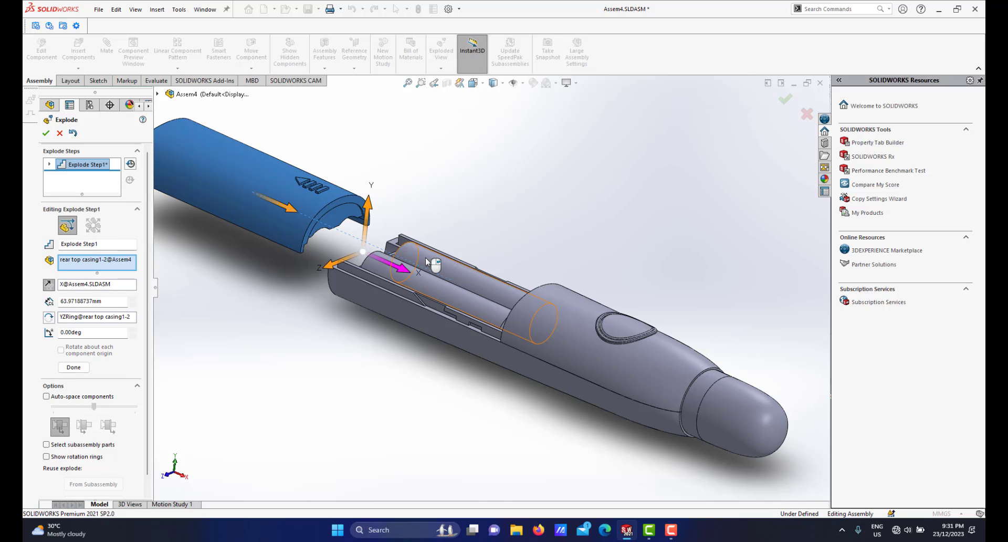
scroll(426, 233, "up", 1)
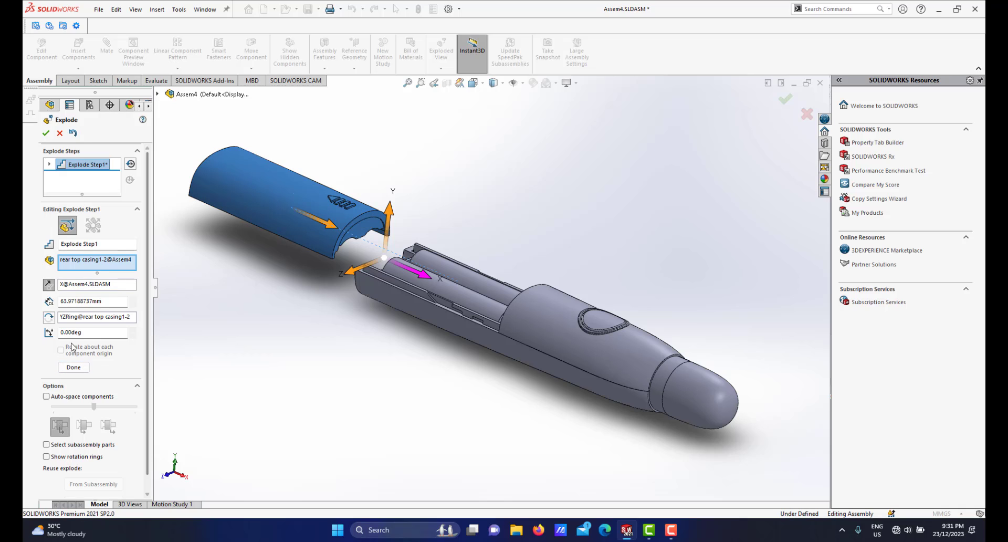
left_click(74, 367)
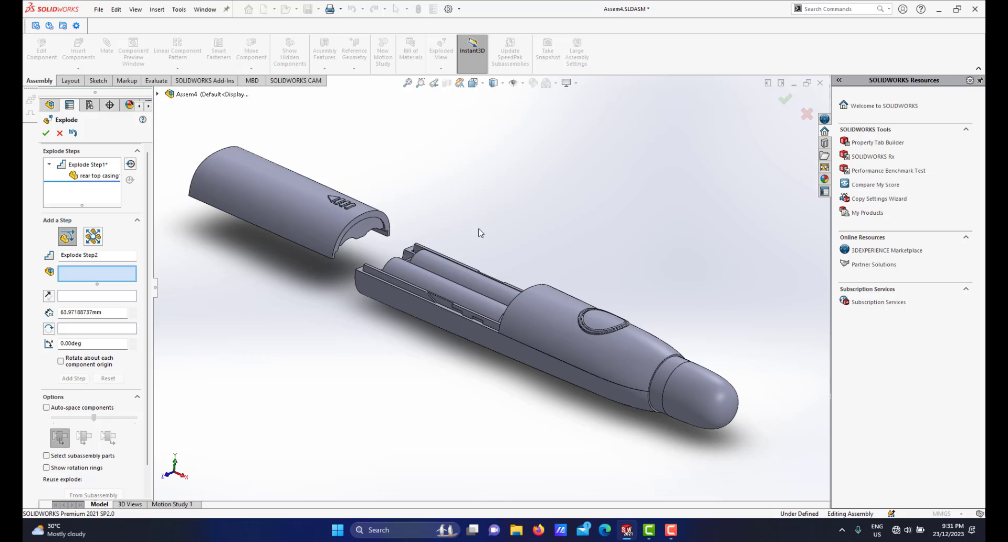
Add an explode step that lifts both AAA batteries about 28 mm upward along Y out of the bottom casing
left_click(434, 279)
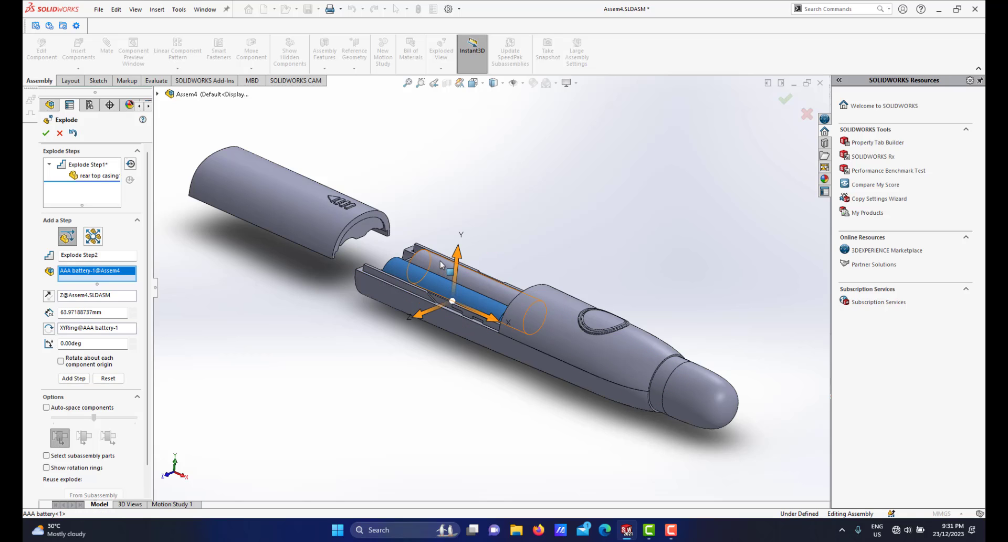
left_click(441, 264)
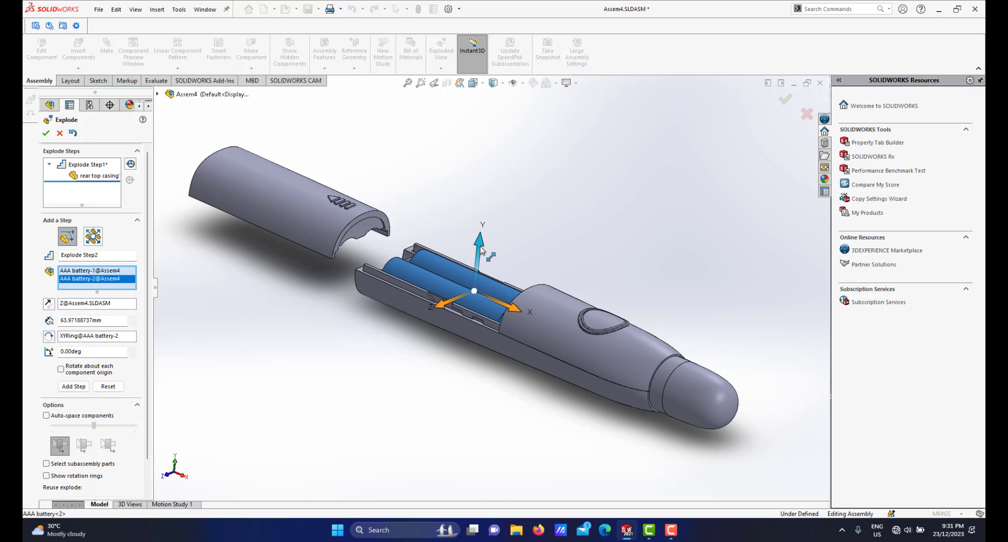
left_click_drag(478, 223, 463, 141)
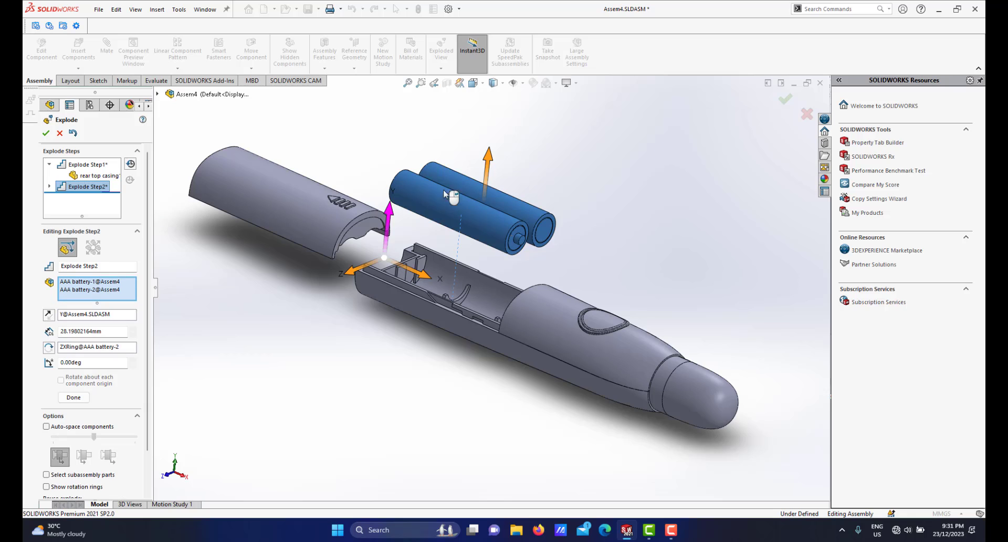
left_click(74, 397)
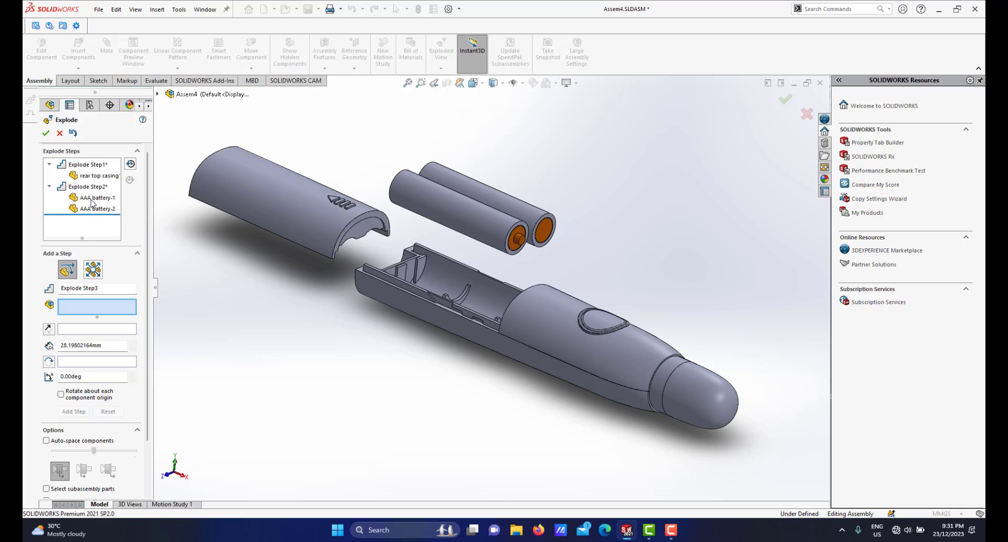
Add an explode step that moves the cap forward along X by about 35 mm, off the eraser tip
scroll(499, 274, "up", 2)
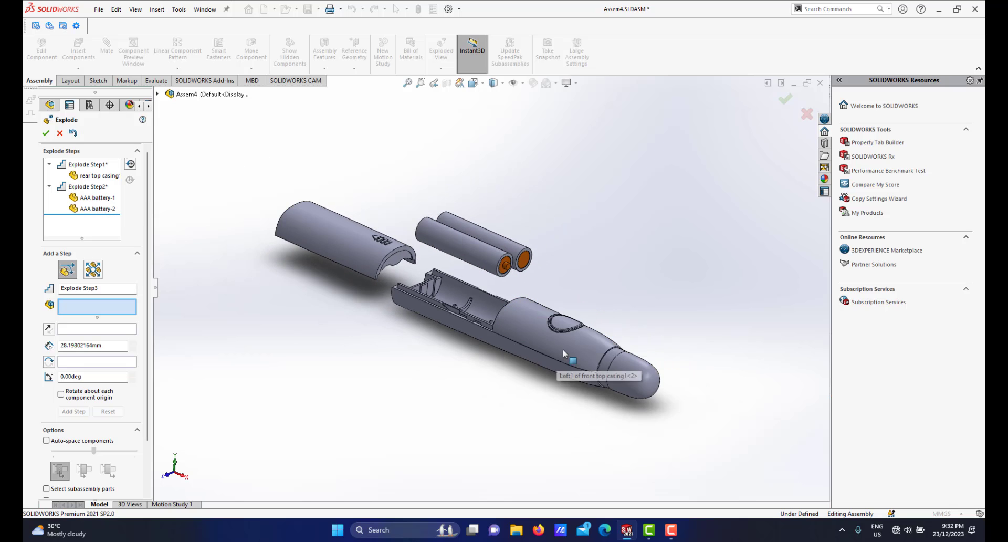
scroll(566, 343, "down", 2)
scroll(572, 326, "down", 2)
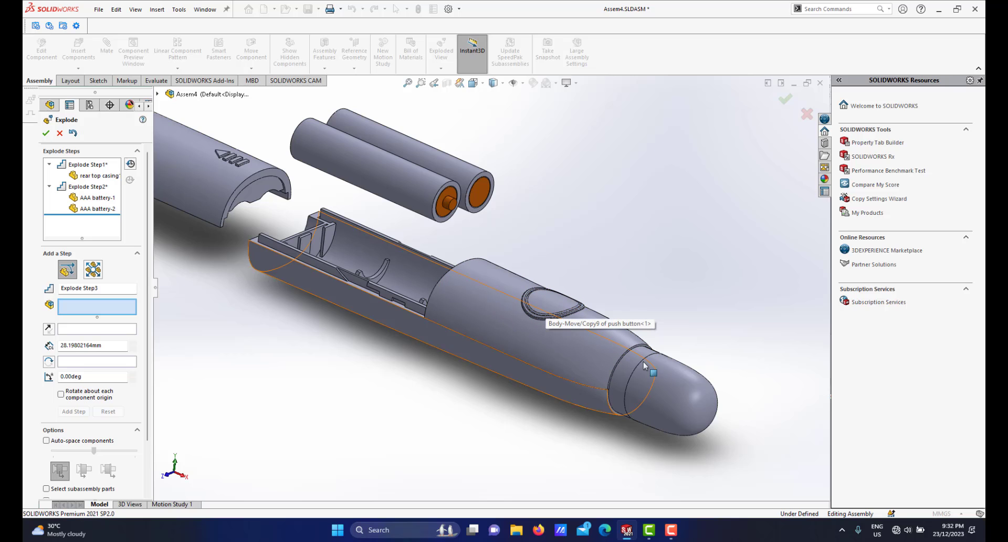
scroll(657, 383, "up", 3)
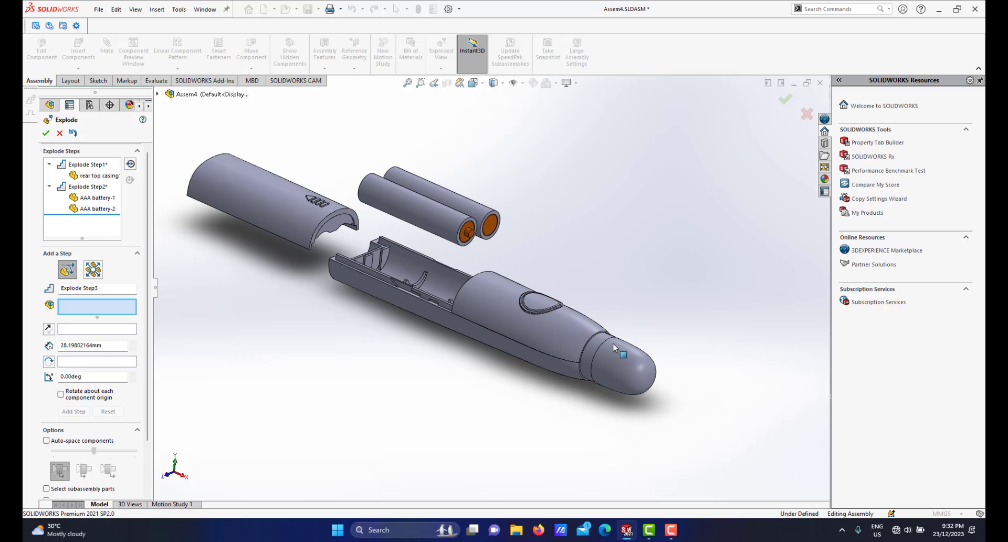
scroll(616, 363, "down", 2)
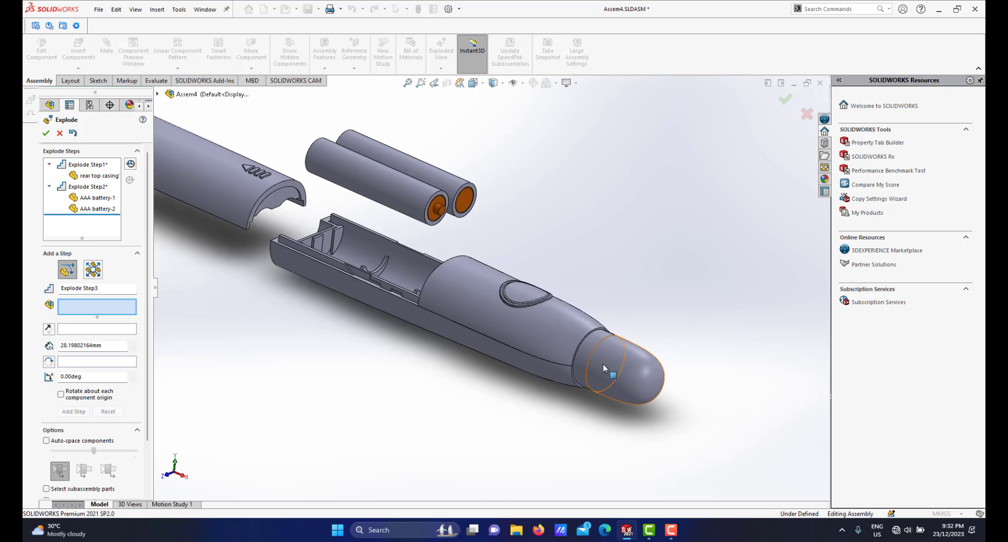
left_click(641, 379)
scroll(609, 357, "up", 3)
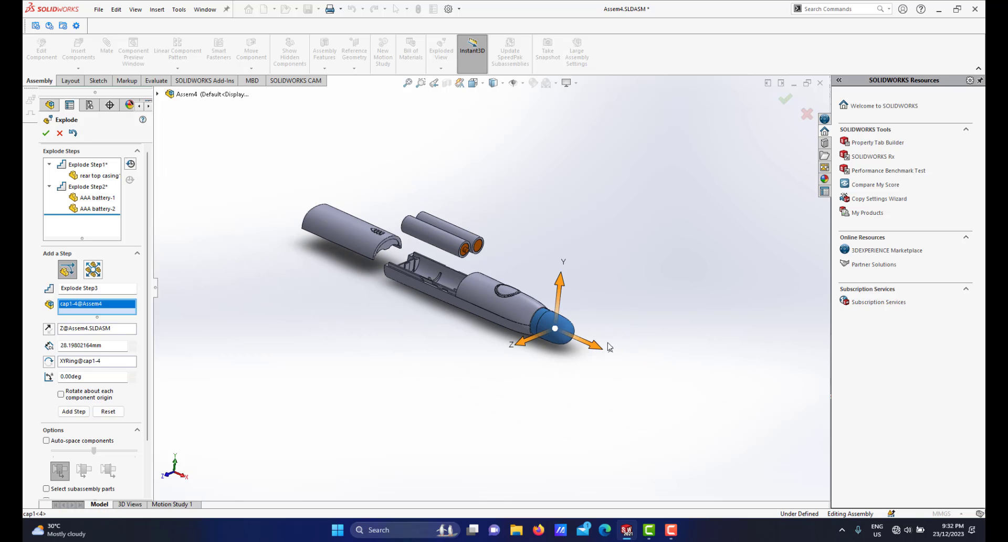
left_click_drag(604, 351, 647, 374)
scroll(534, 318, "down", 4)
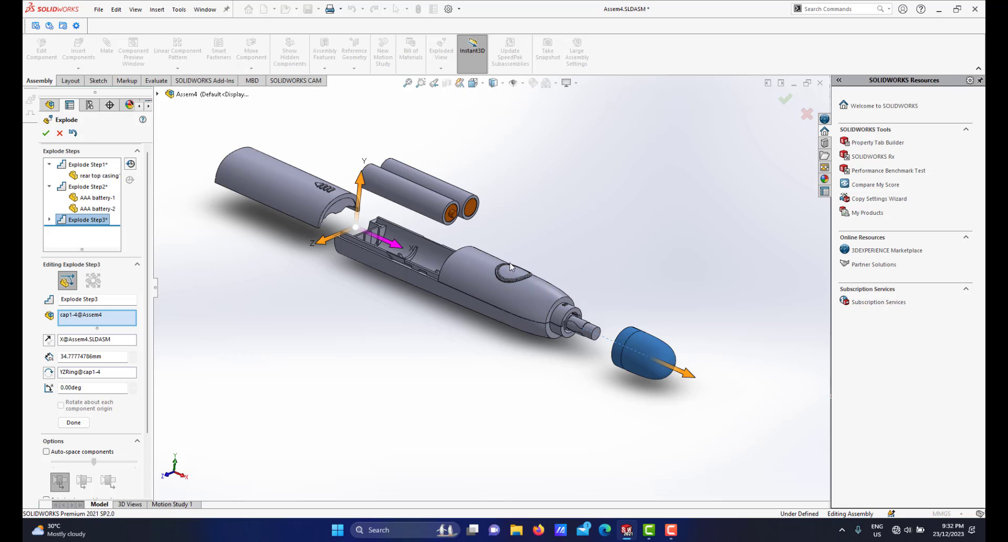
left_click(73, 423)
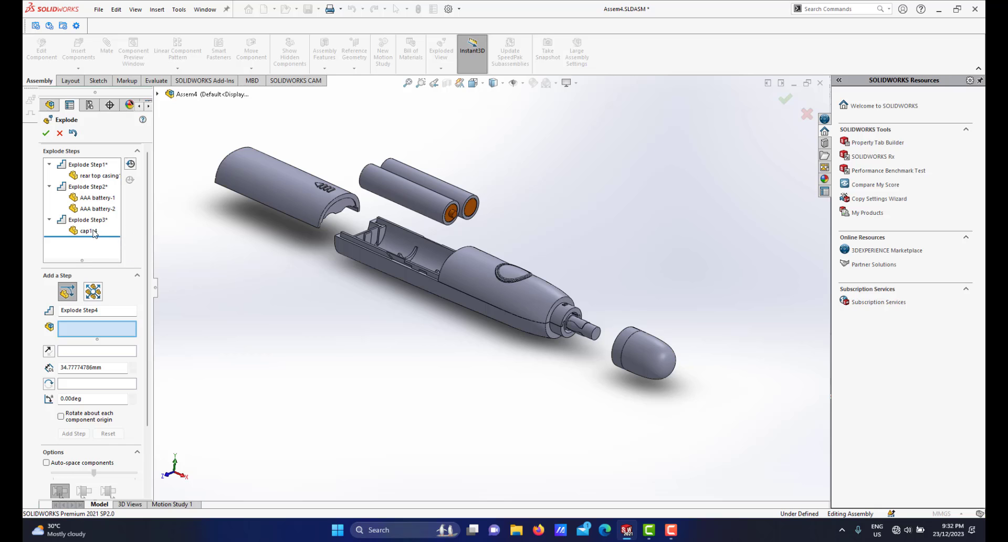
Add an explode step that raises the front top casing and push button together along Y by about 72 mm
scroll(473, 255, "down", 3)
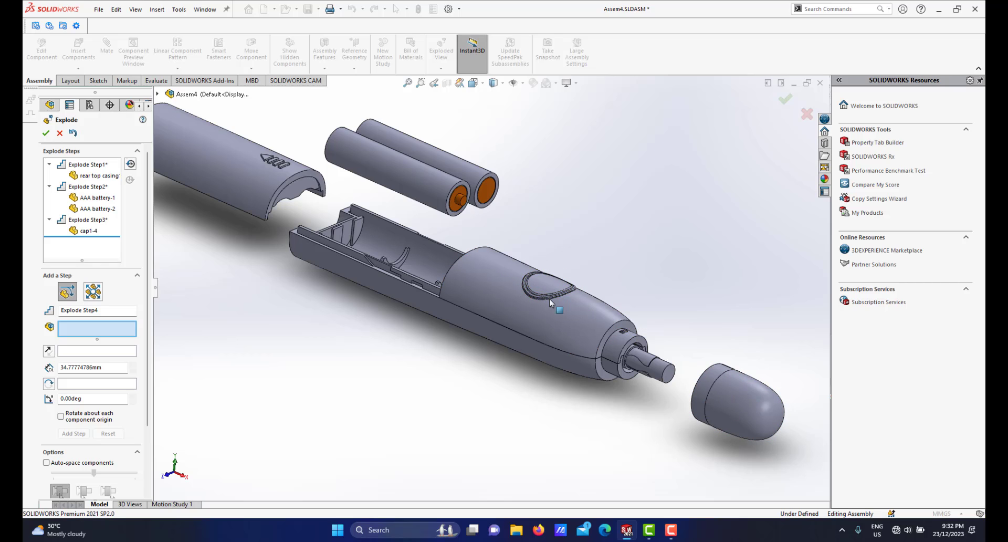
left_click(556, 309)
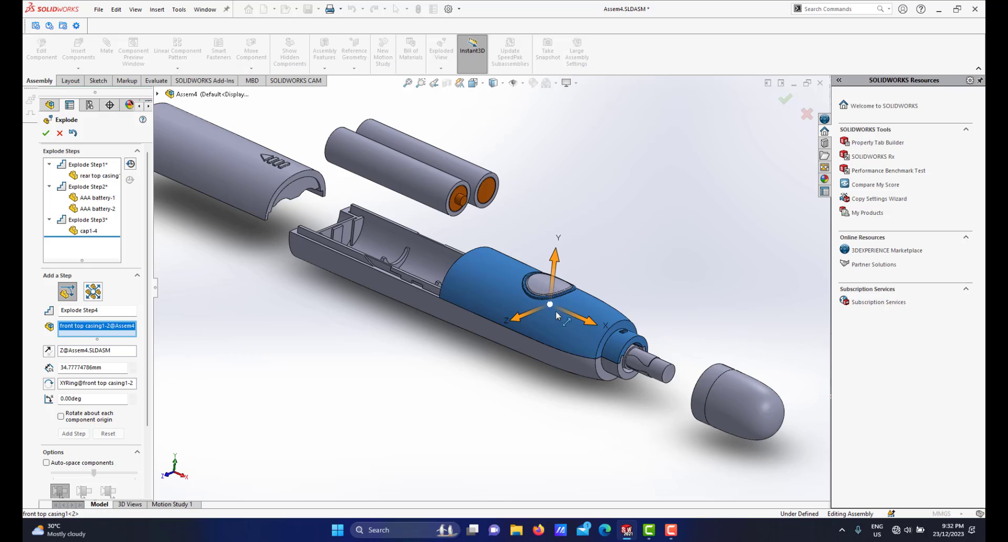
left_click(550, 281)
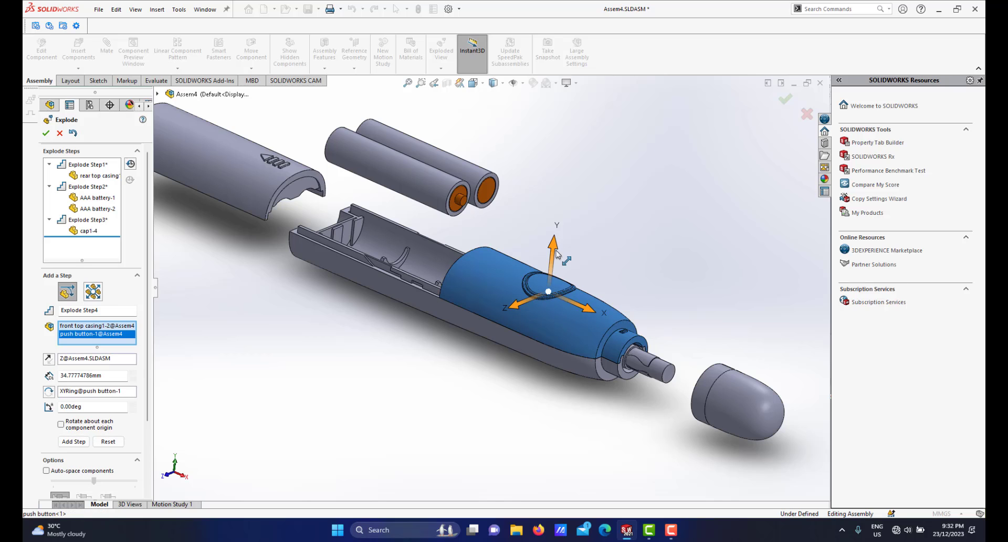
scroll(576, 289, "up", 2)
left_click_drag(538, 236, 543, 113)
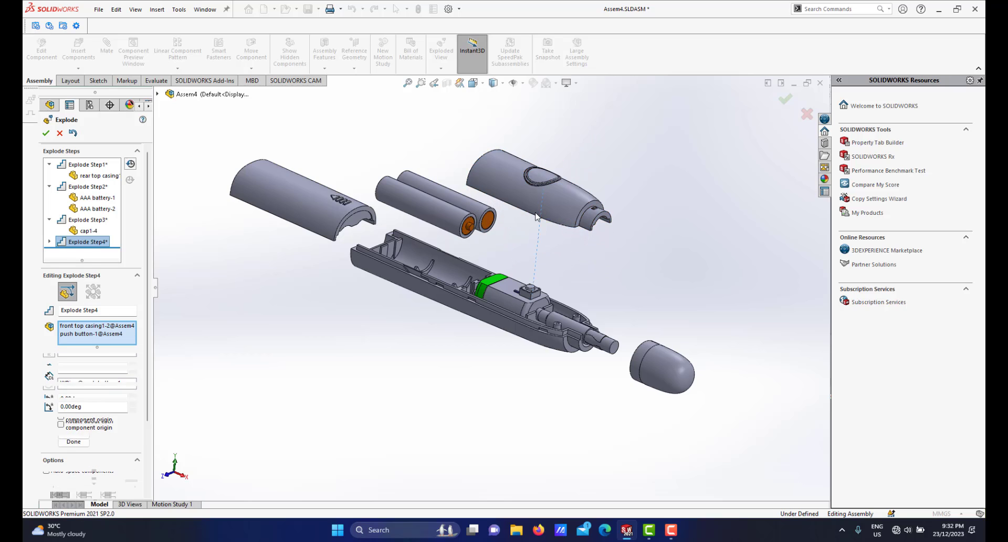
scroll(536, 217, "up", 3)
scroll(513, 216, "down", 2)
left_click_drag(527, 198, 531, 187)
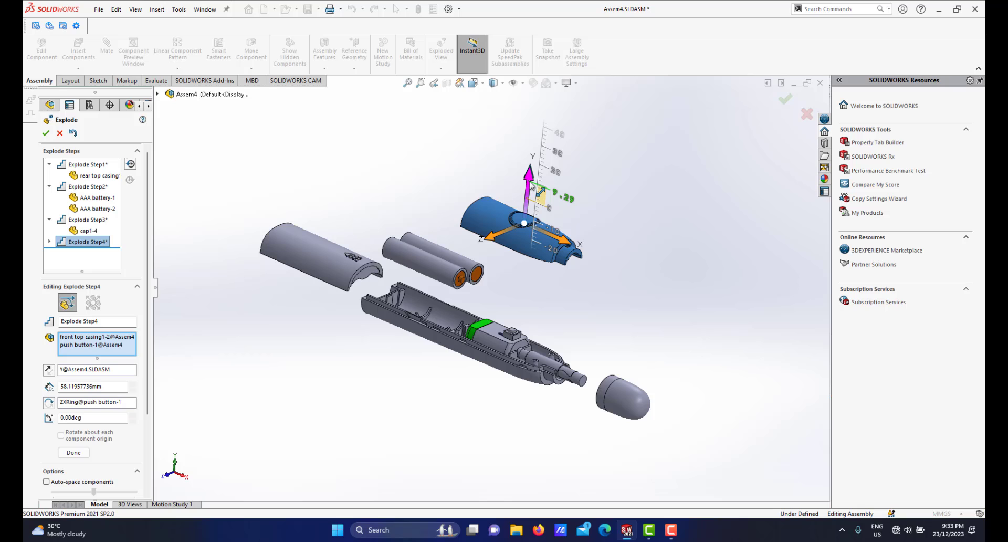
left_click_drag(532, 181, 536, 158)
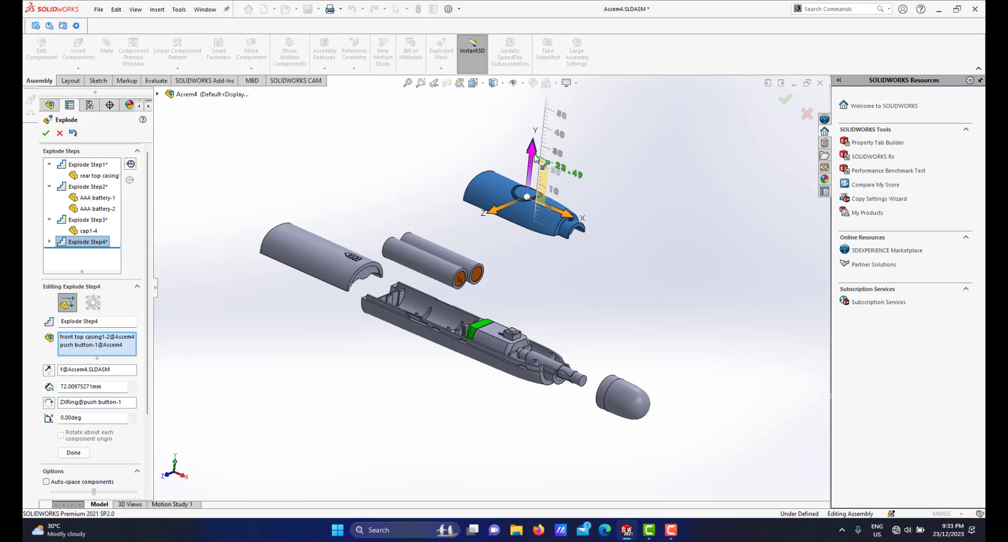
left_click(74, 452)
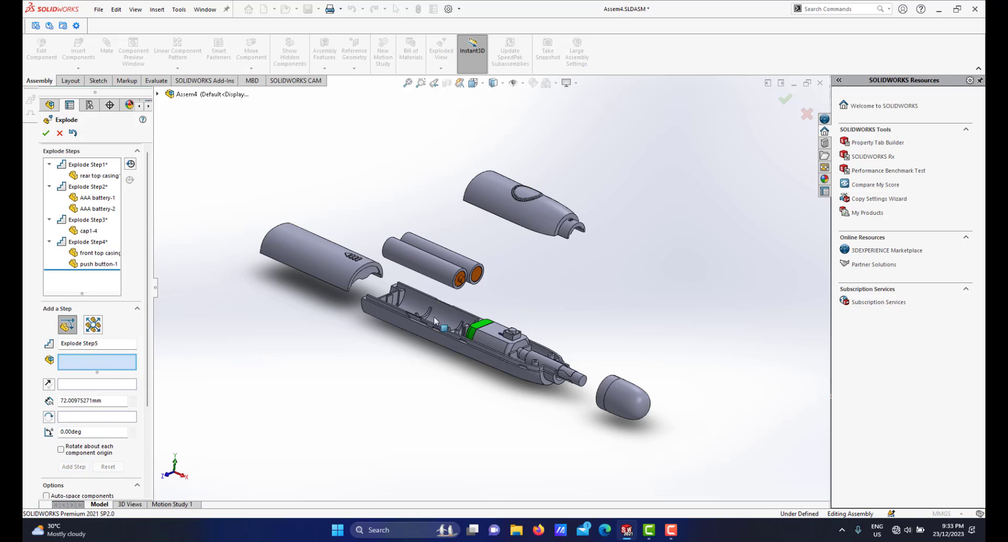
Add an explode step that moves only the push button down along Y by about 16 mm, below the front top casing
left_click(533, 197)
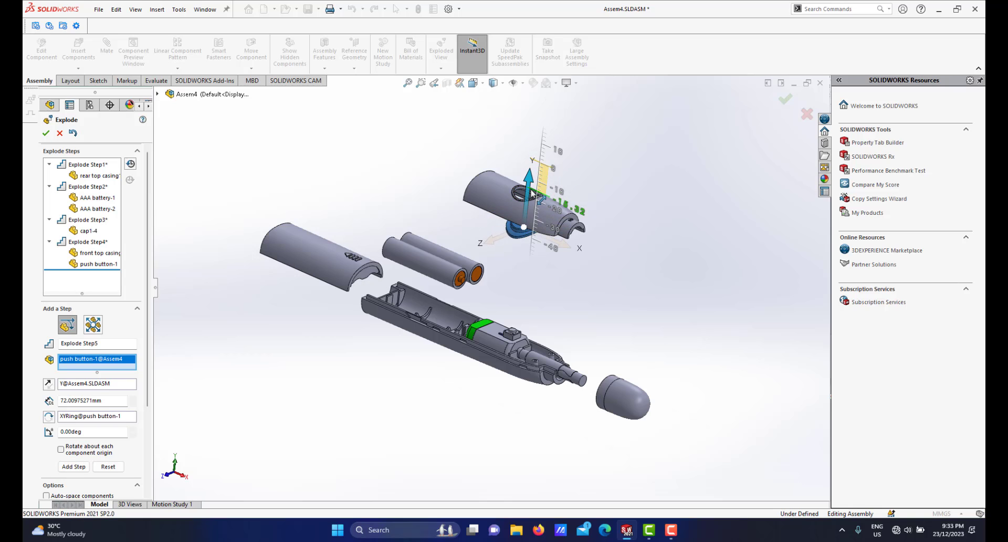
left_click_drag(531, 193, 531, 196)
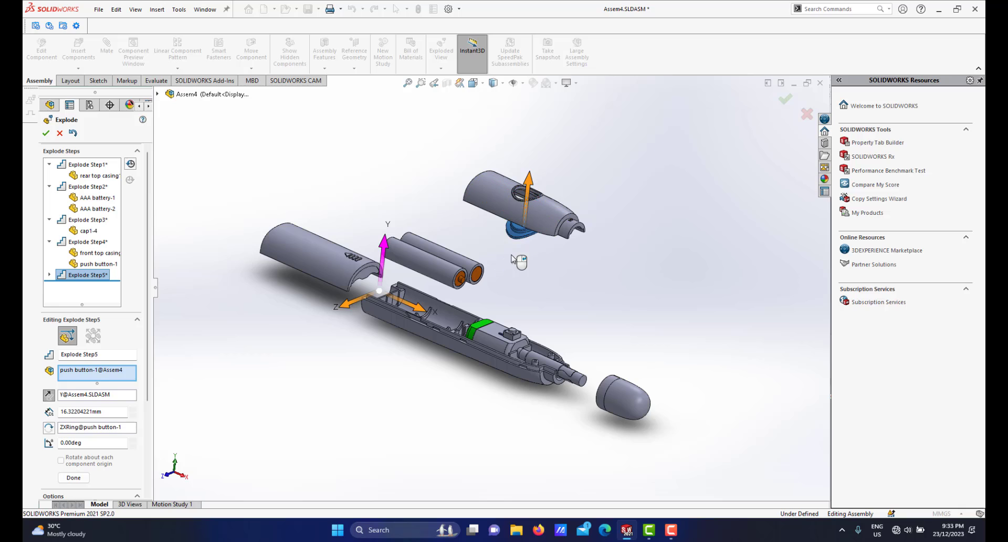
left_click(75, 477)
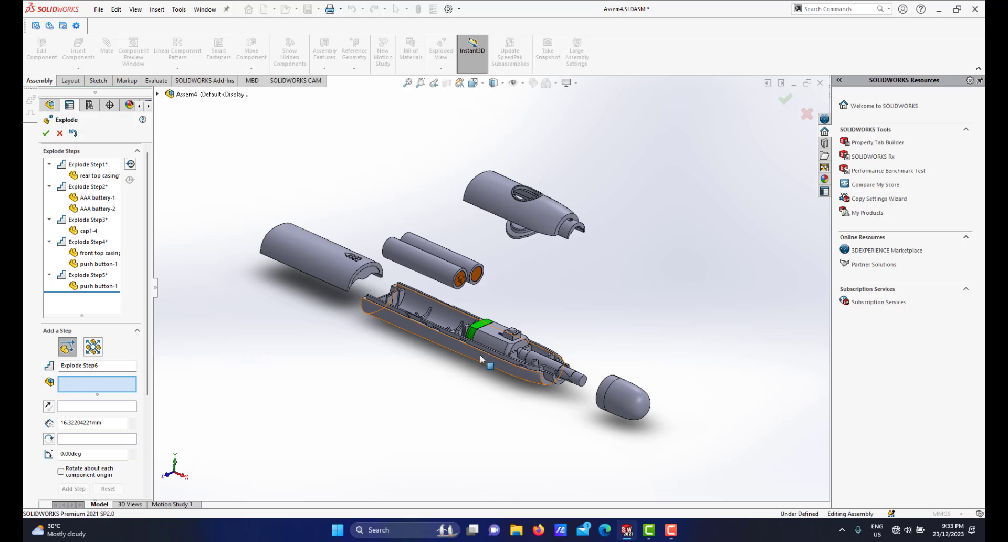
Add an explode step that lifts the motor, on/off button, eraser tip holder, eraser gripper and rubber eraser together along Y by about 23 mm
scroll(480, 380, "down", 2)
scroll(525, 336, "down", 1)
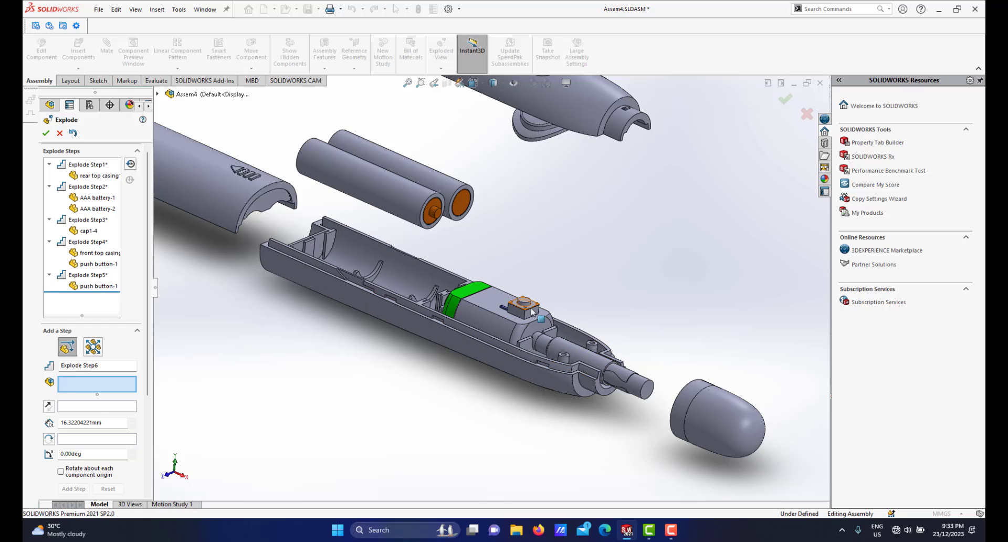
scroll(455, 303, "up", 2)
scroll(519, 284, "down", 3)
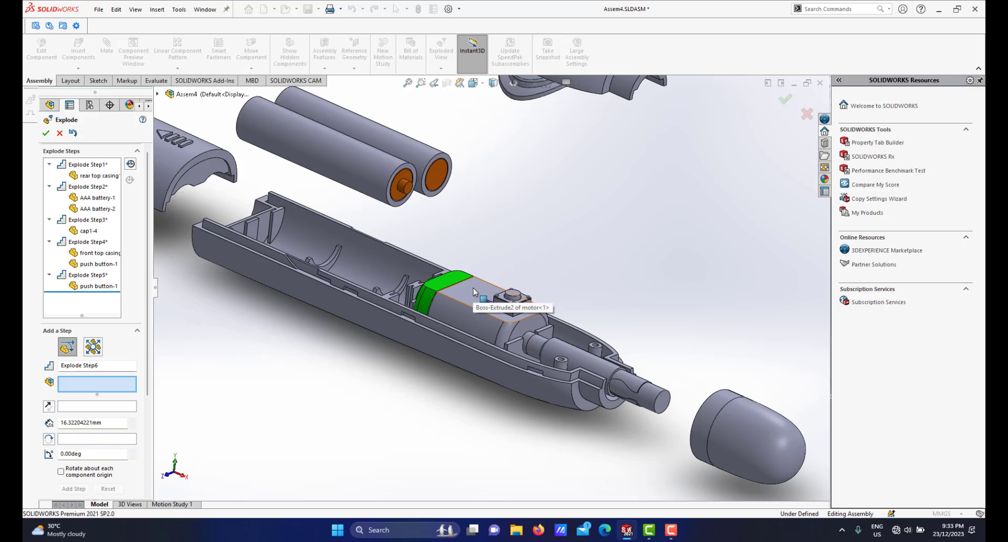
left_click(473, 288)
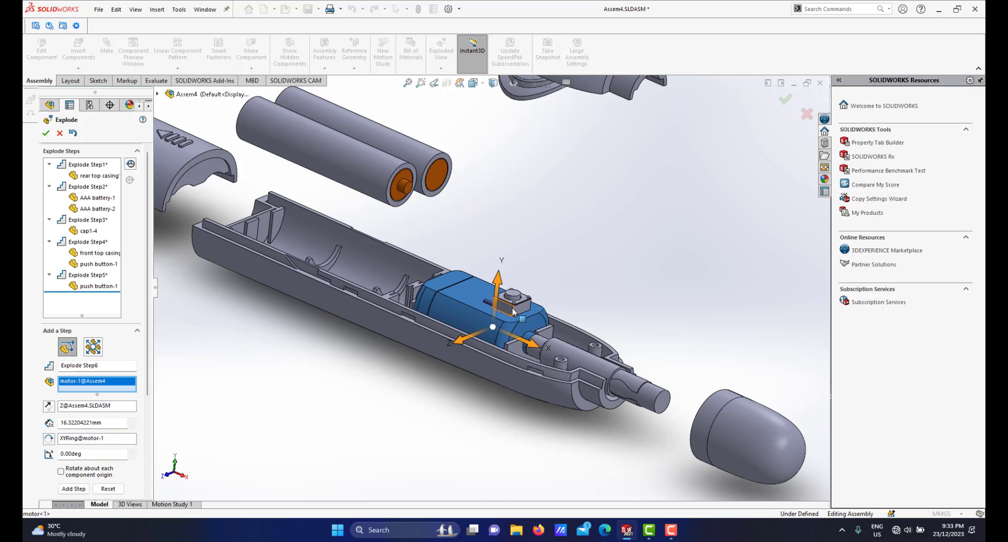
left_click(499, 311)
left_click(532, 349)
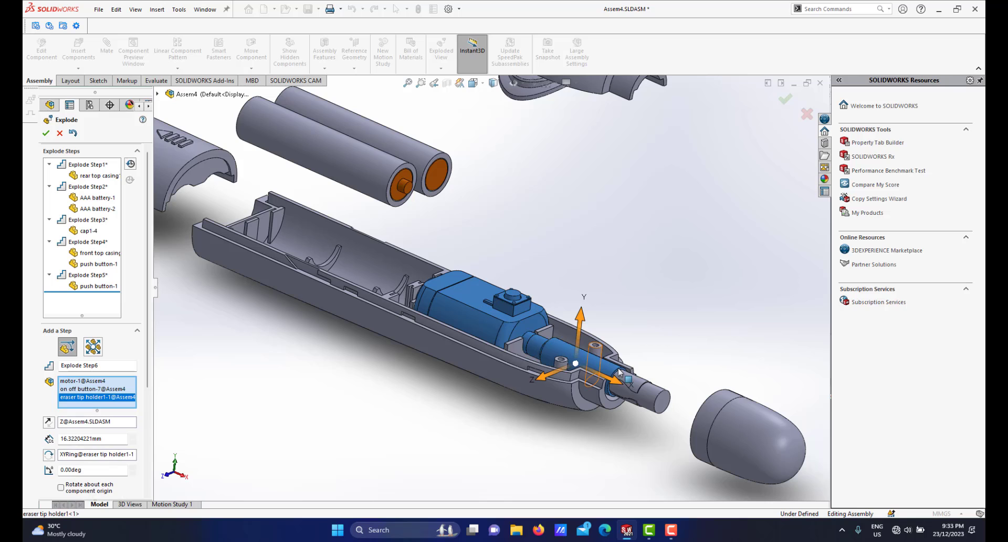
left_click(640, 384)
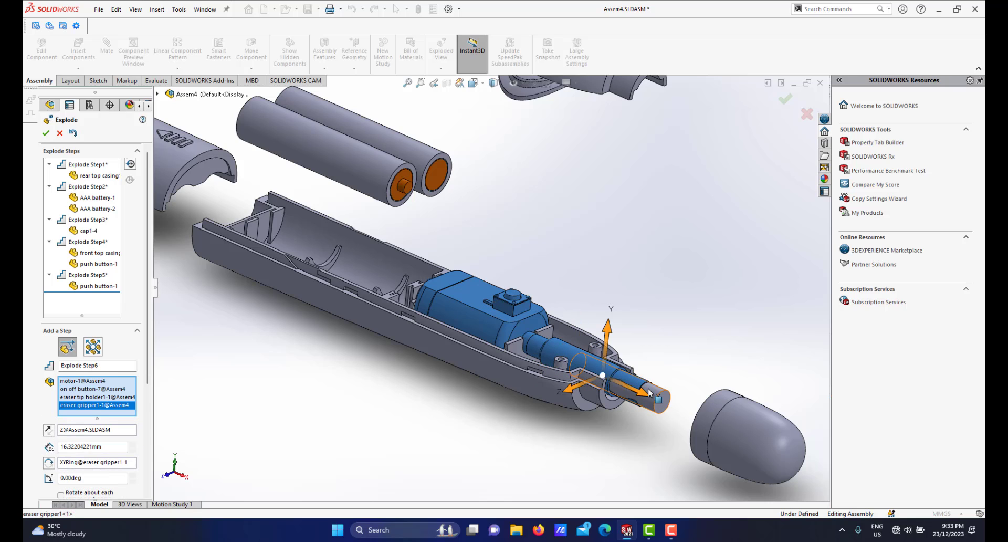
left_click(659, 402)
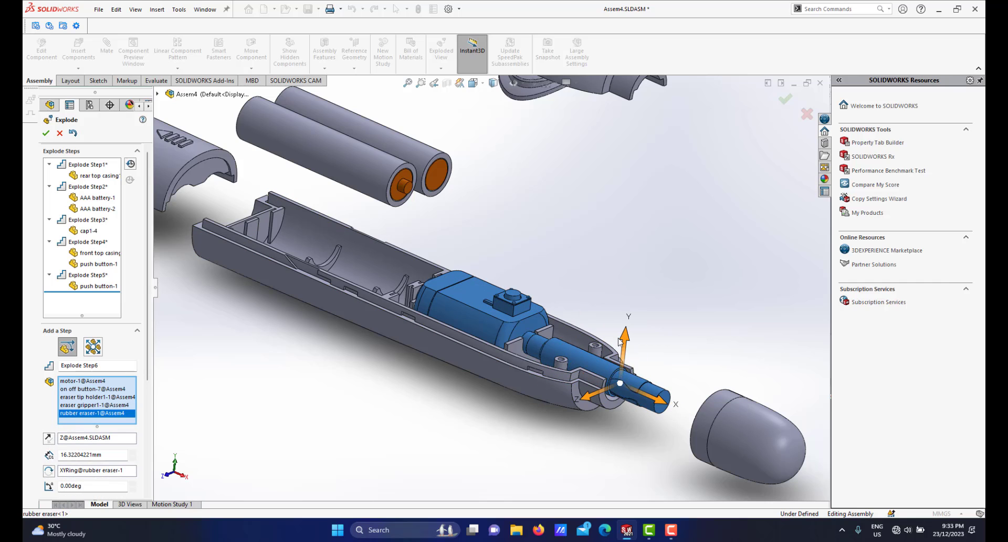
left_click_drag(628, 340, 654, 240)
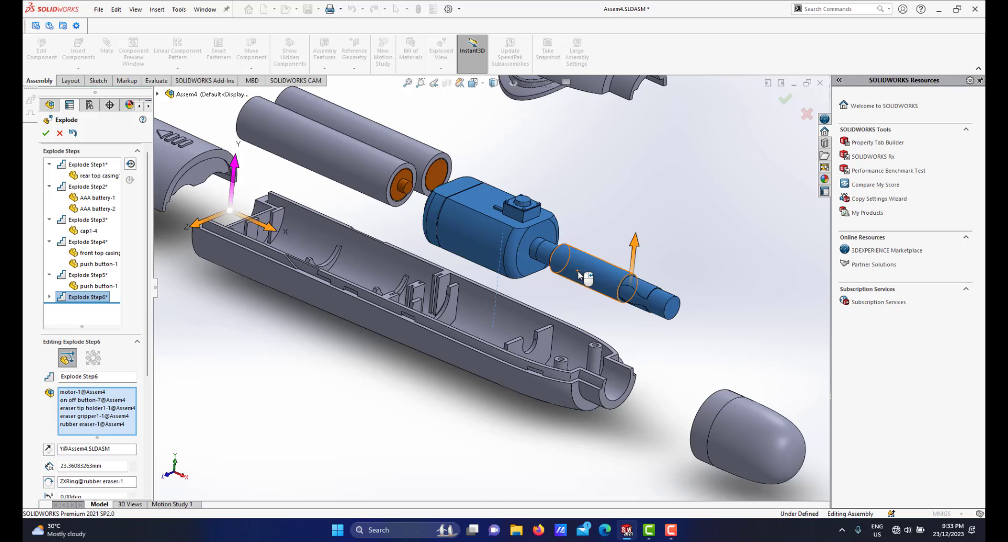
scroll(540, 287, "up", 3)
scroll(535, 286, "up", 3)
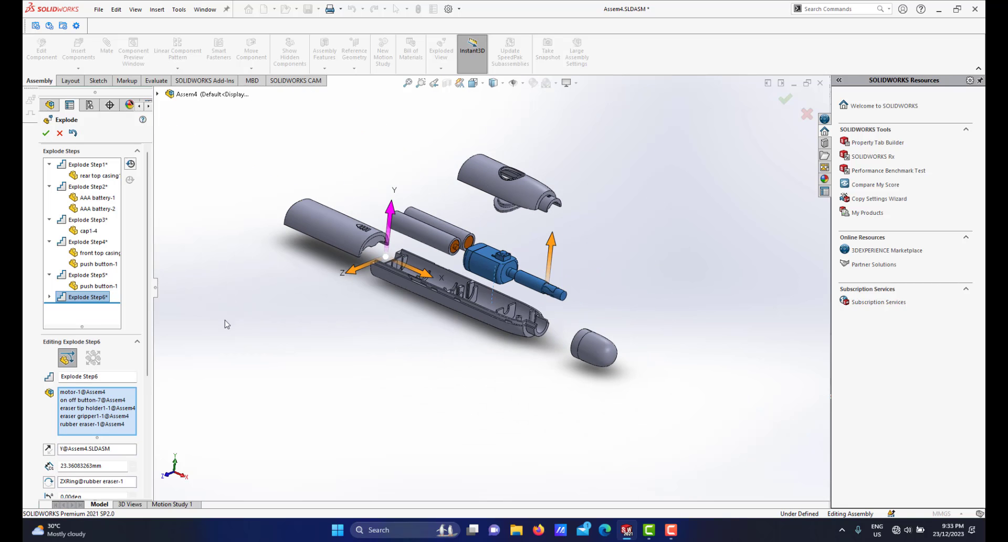
scroll(153, 451, "down", 5)
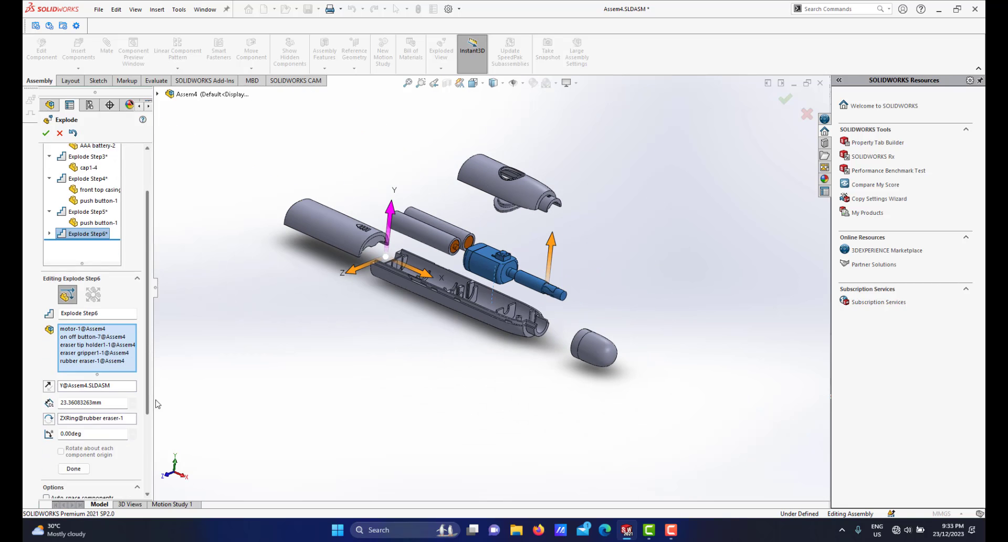
left_click(74, 367)
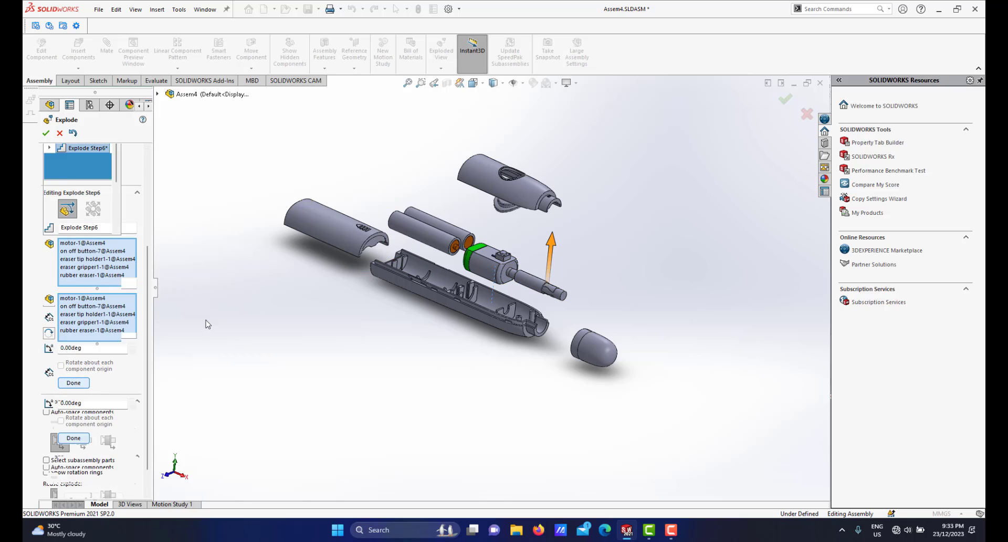
Add an explode step that moves the eraser tip holder, eraser gripper and rubber eraser forward along X by about 15 mm, off the motor shaft
scroll(148, 272, "up", 3)
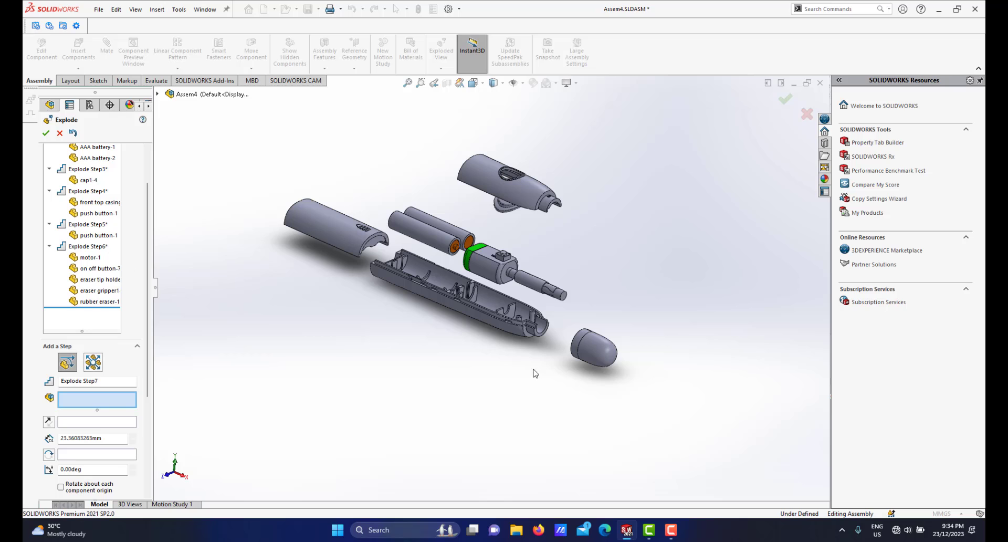
scroll(504, 258, "down", 5)
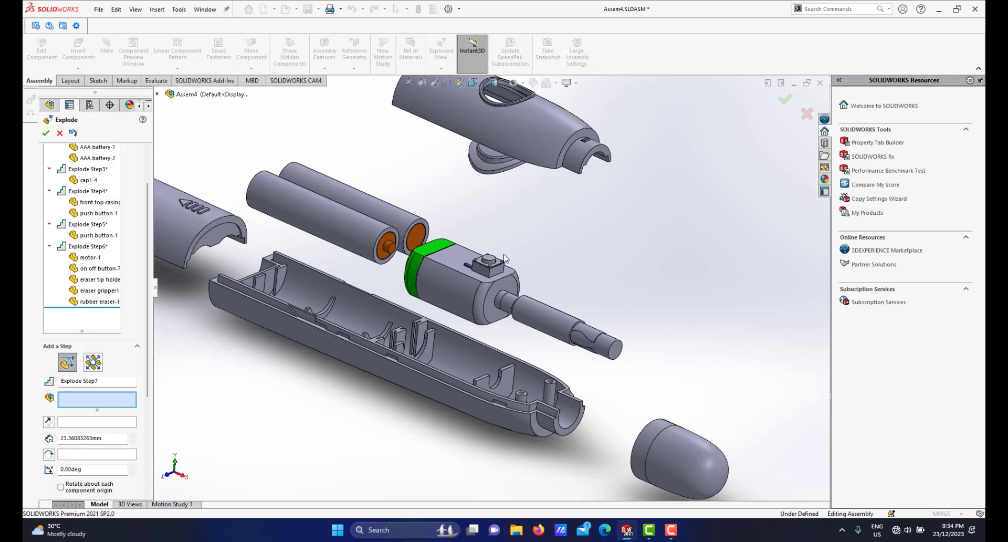
scroll(538, 312, "down", 3)
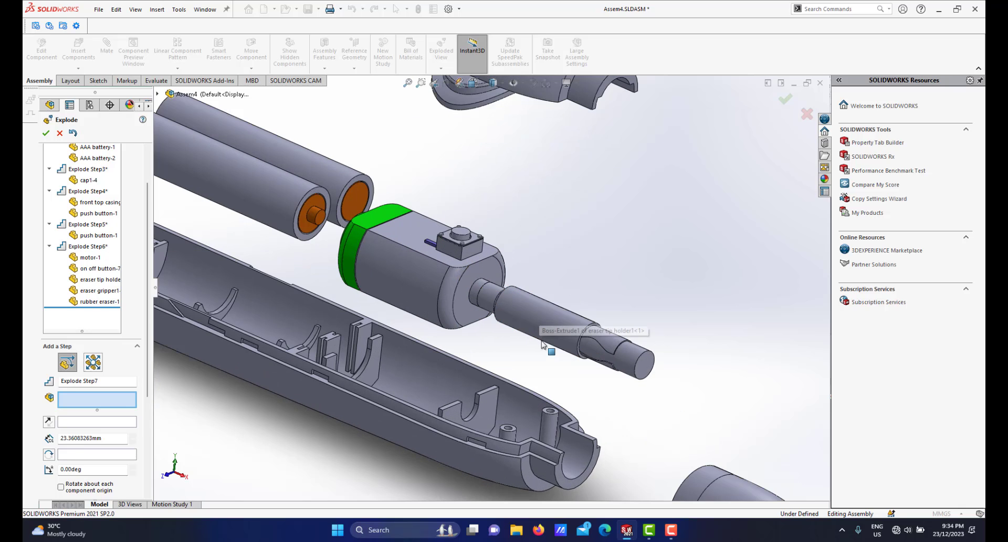
scroll(504, 304, "up", 3)
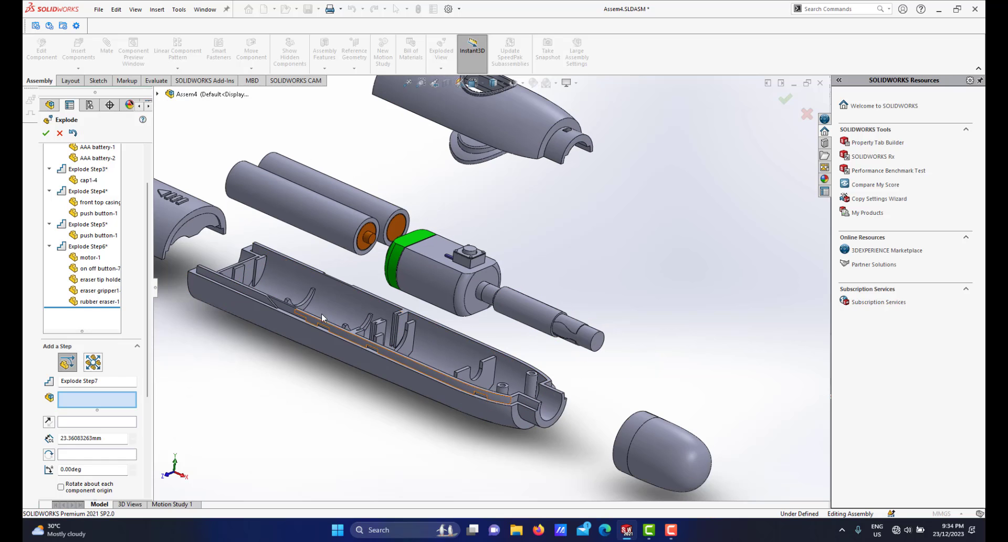
scroll(611, 335, "down", 2)
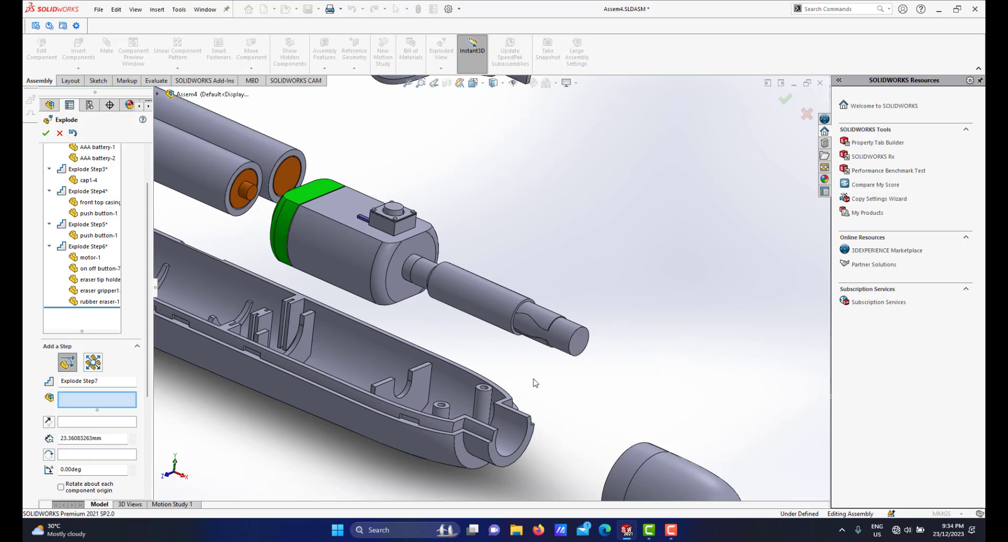
left_click(472, 301)
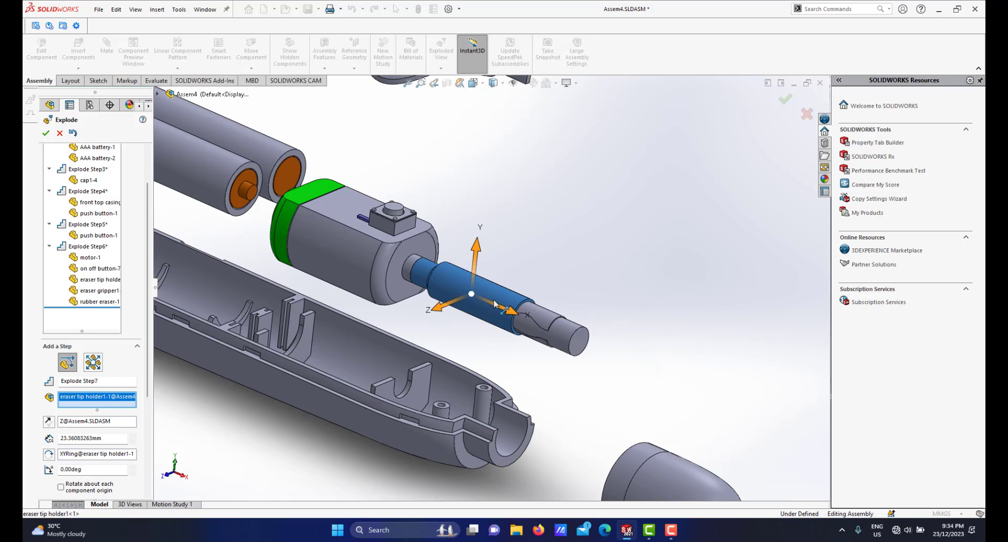
left_click(545, 313)
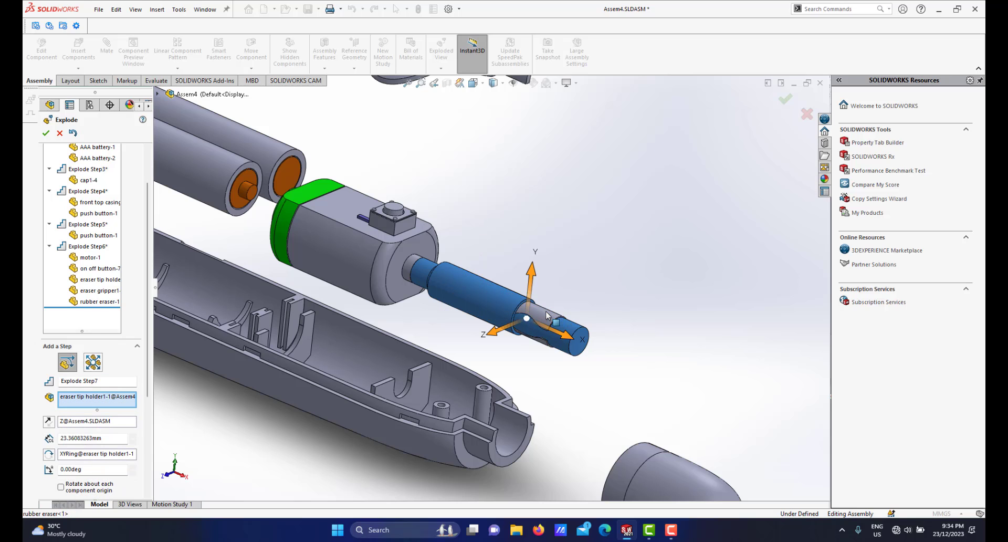
left_click(534, 315)
left_click(534, 315)
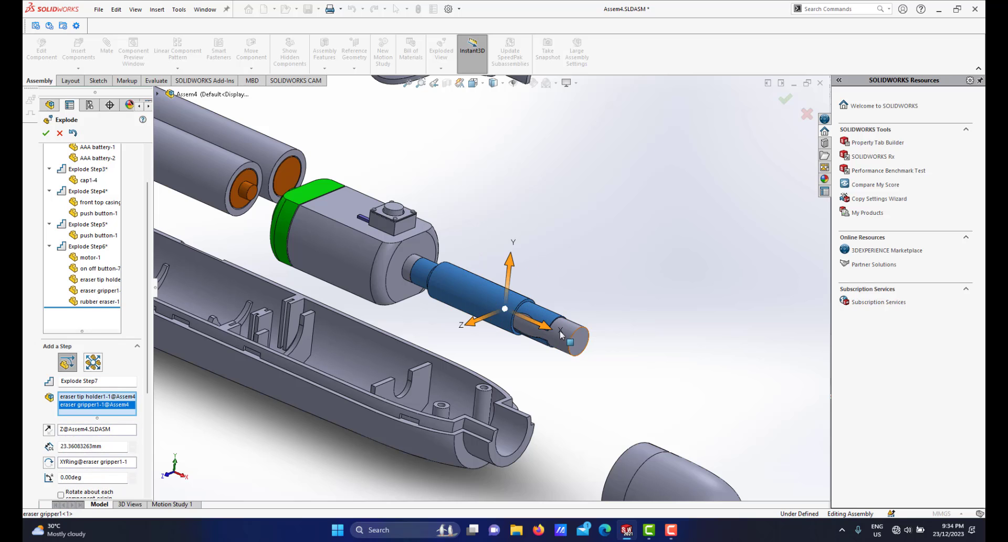
left_click(559, 330)
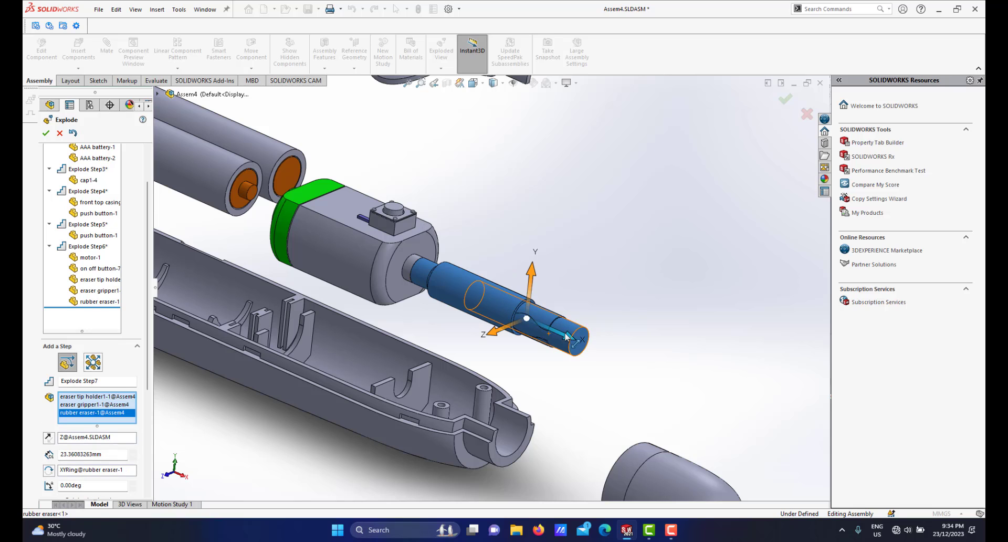
mouse_move(567, 336)
left_mouse_down()
mouse_move(632, 374)
mouse_move(588, 339)
left_mouse_up()
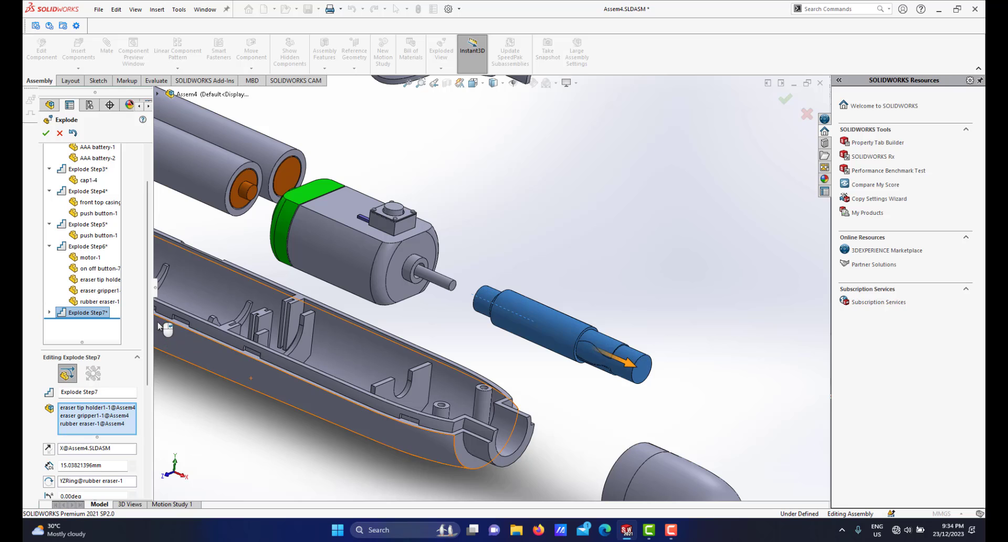
left_click_drag(149, 313, 148, 419)
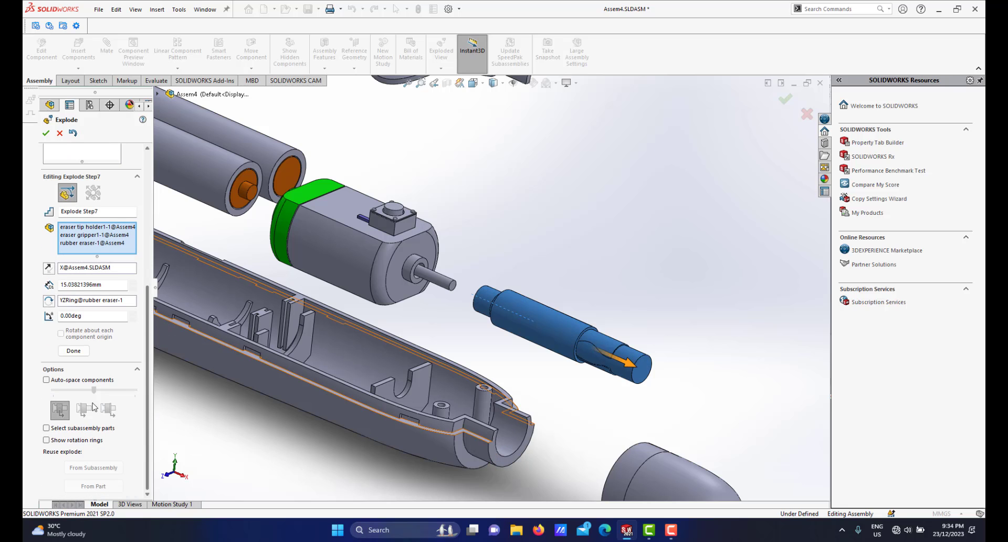
left_click(74, 350)
left_click(676, 352)
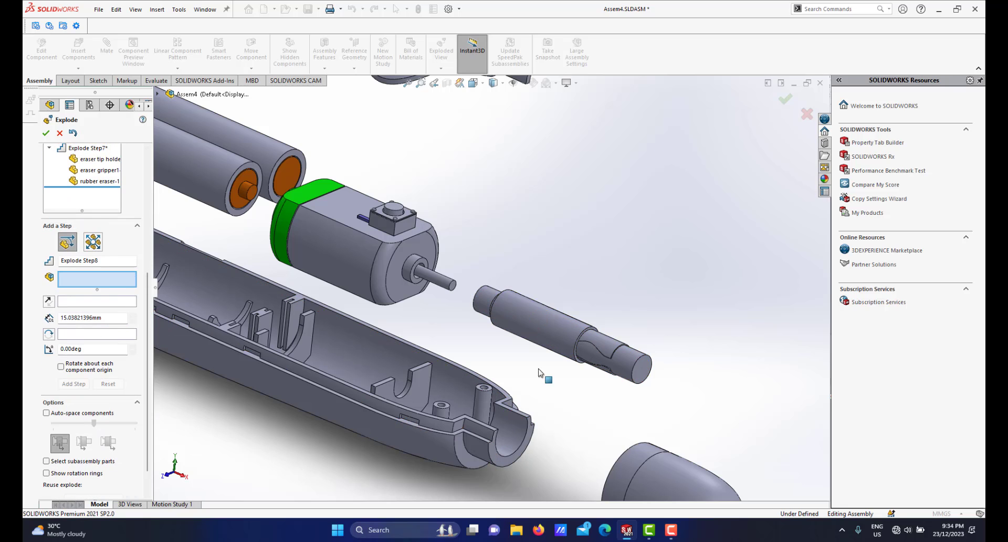
Add an explode step that moves the eraser gripper and rubber eraser forward along X by about 28 mm, out of the tip holder
scroll(539, 311, "up", 3)
scroll(538, 309, "down", 2)
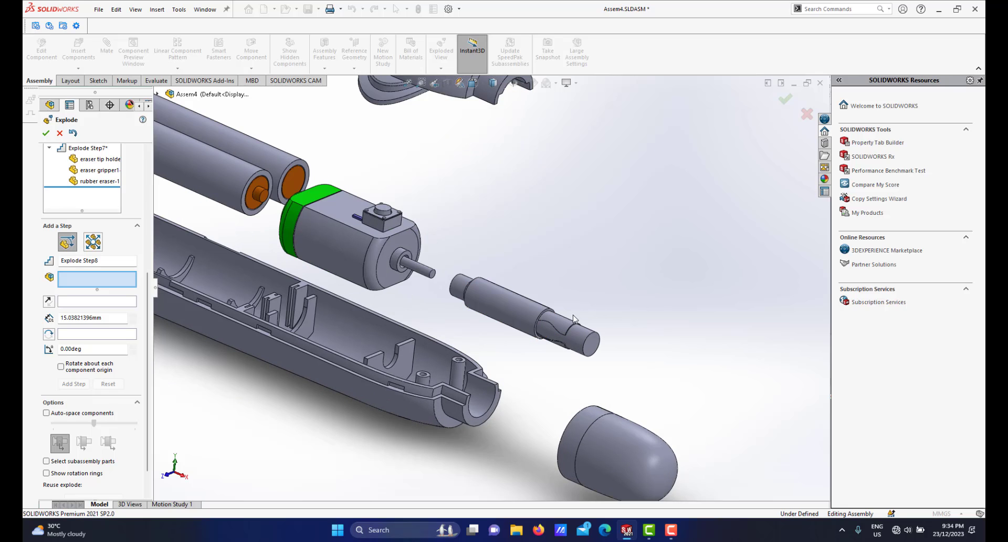
left_click(562, 324)
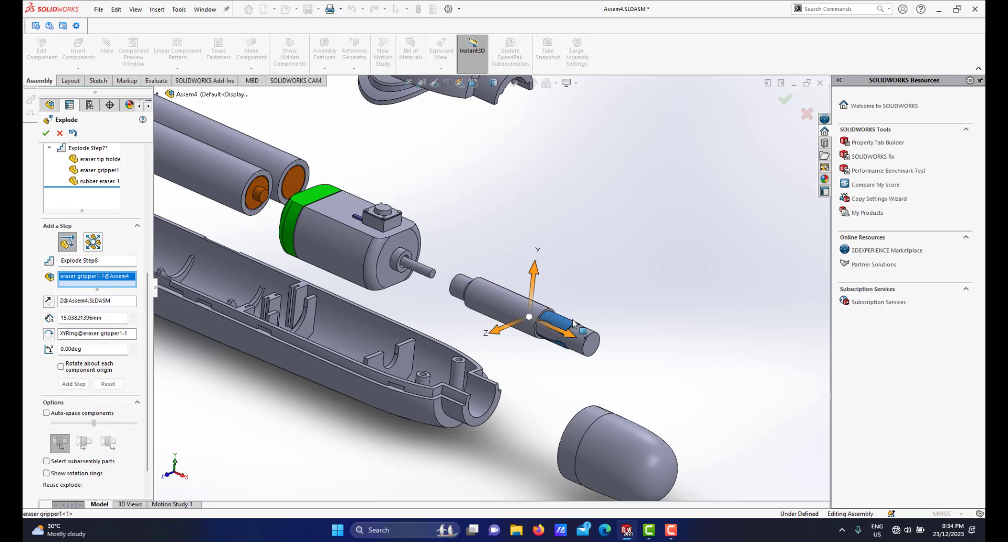
left_click(588, 344)
left_click_drag(587, 348, 689, 400)
scroll(633, 398, "up", 1)
scroll(640, 400, "up", 1)
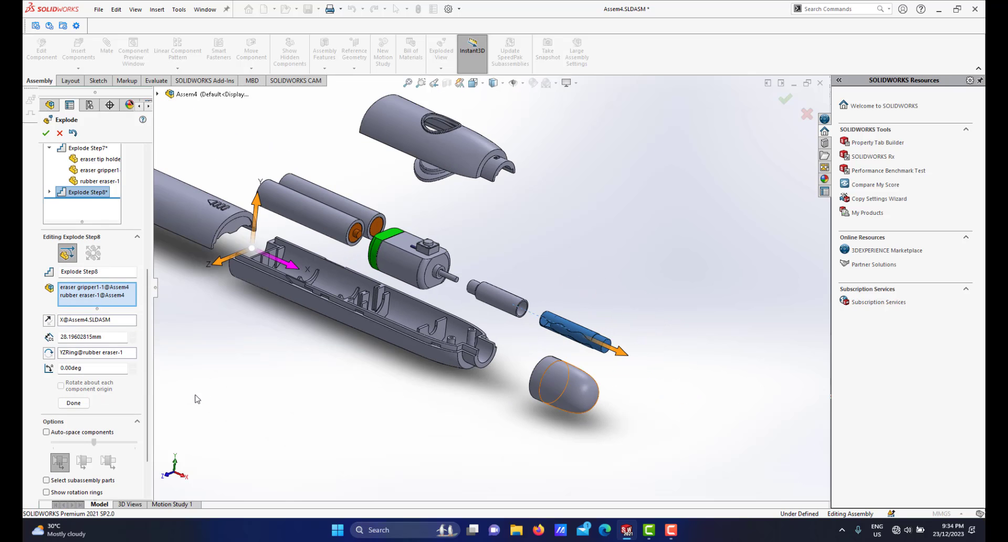
left_click(73, 403)
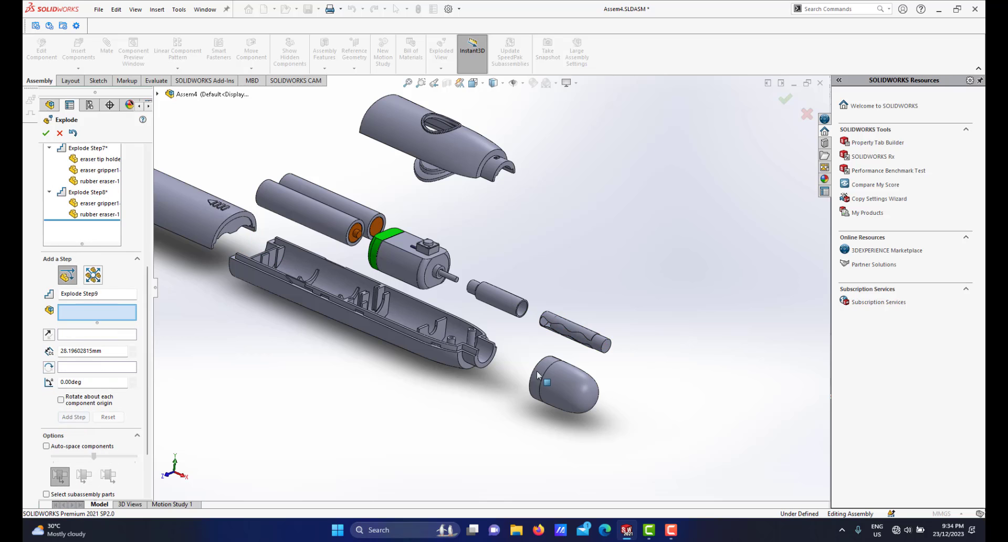
Add an explode step that moves only the rubber eraser forward along X by about 33 mm, out of the gripper
scroll(620, 341, "down", 1)
left_click(604, 336)
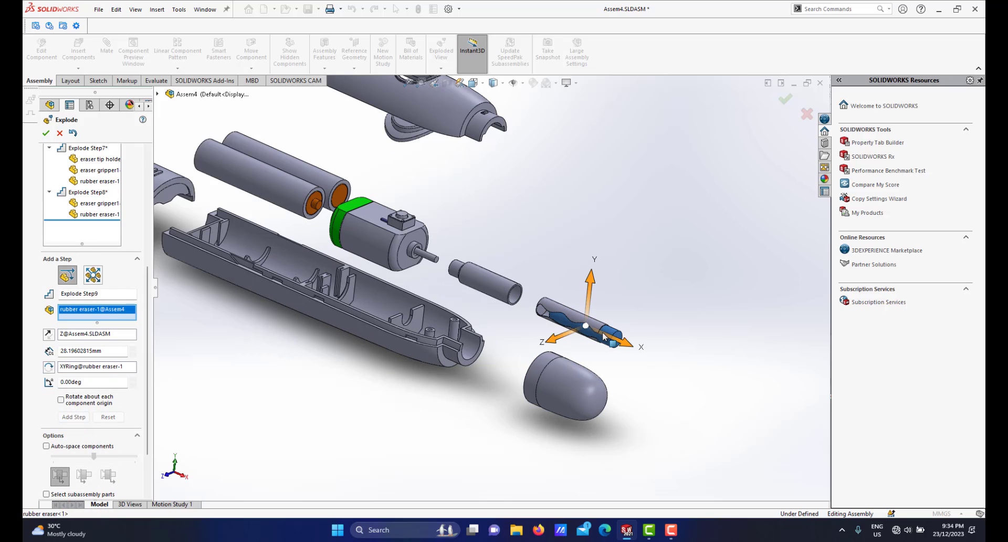
left_click_drag(612, 344, 706, 402)
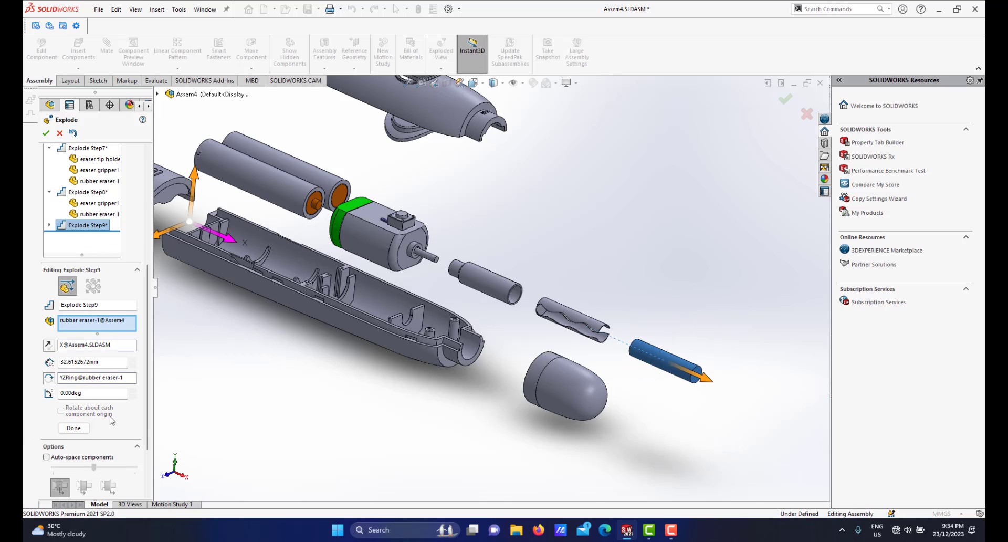
left_click(74, 428)
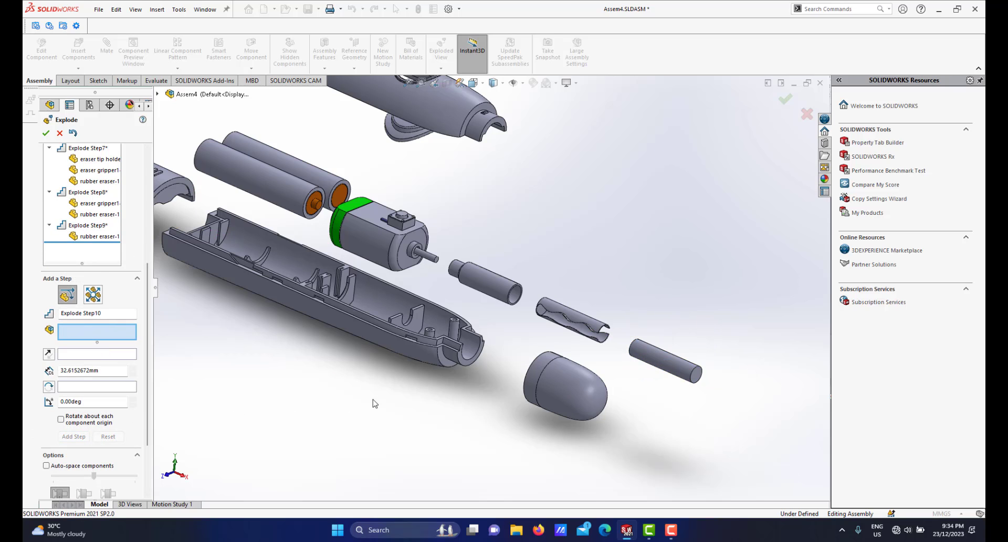
Add an explode step that raises the on/off button along Y by about 12 mm, off the motor
scroll(419, 345, "up", 3)
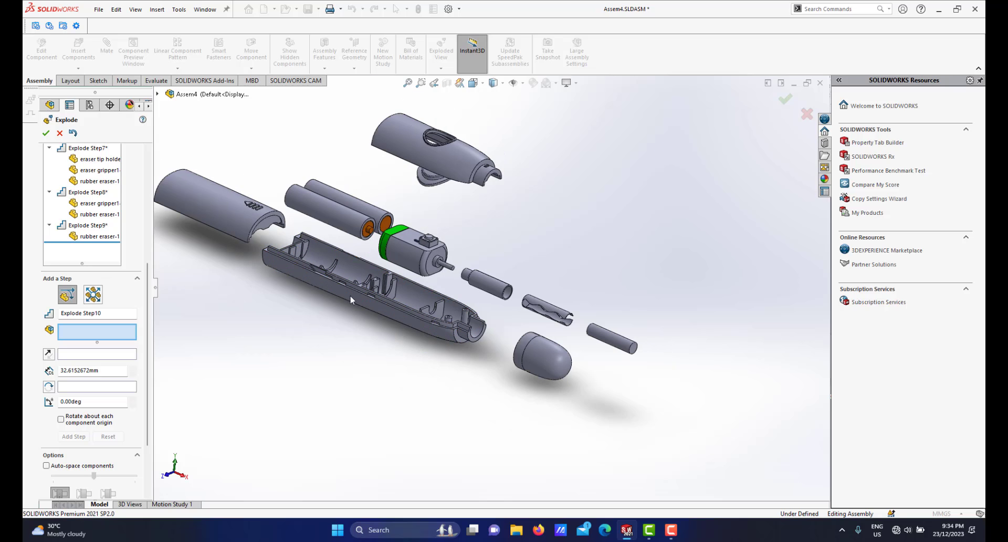
scroll(366, 281, "up", 2)
scroll(389, 256, "down", 2)
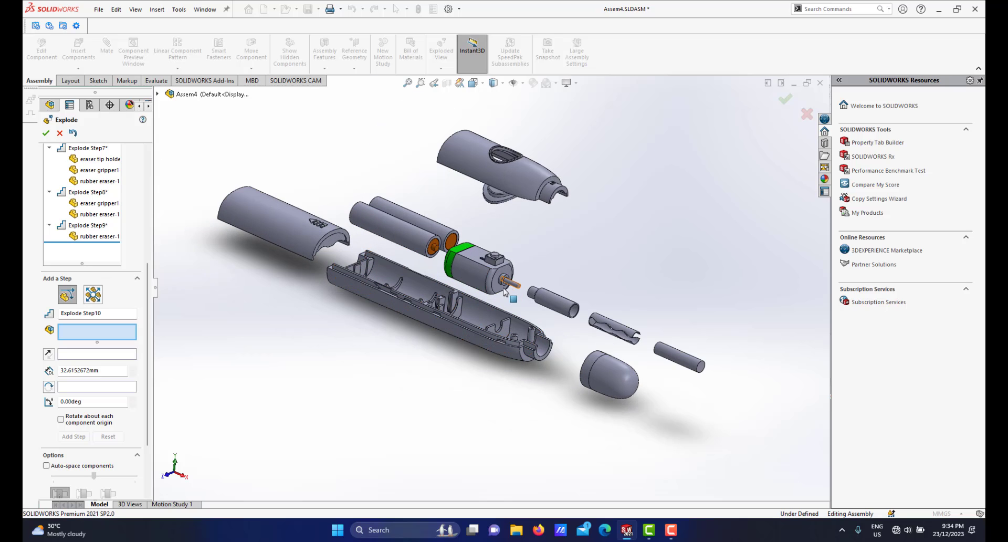
scroll(467, 281, "down", 2)
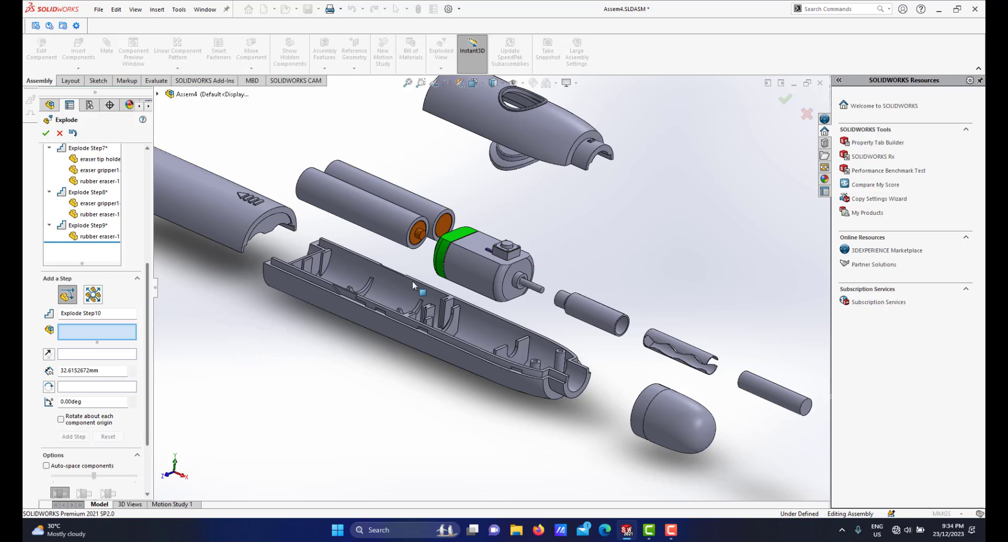
left_click(496, 254)
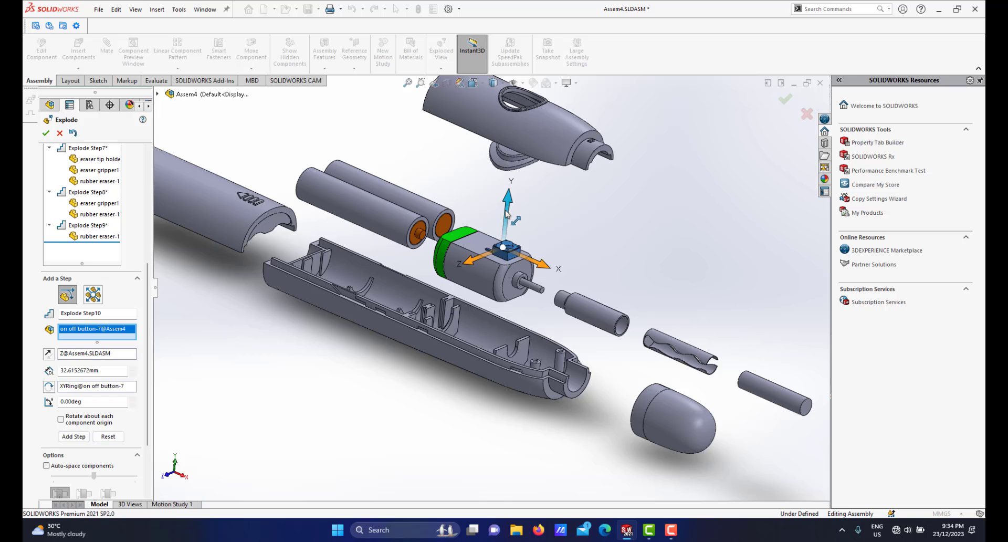
left_click_drag(505, 215, 512, 180)
left_click(77, 442)
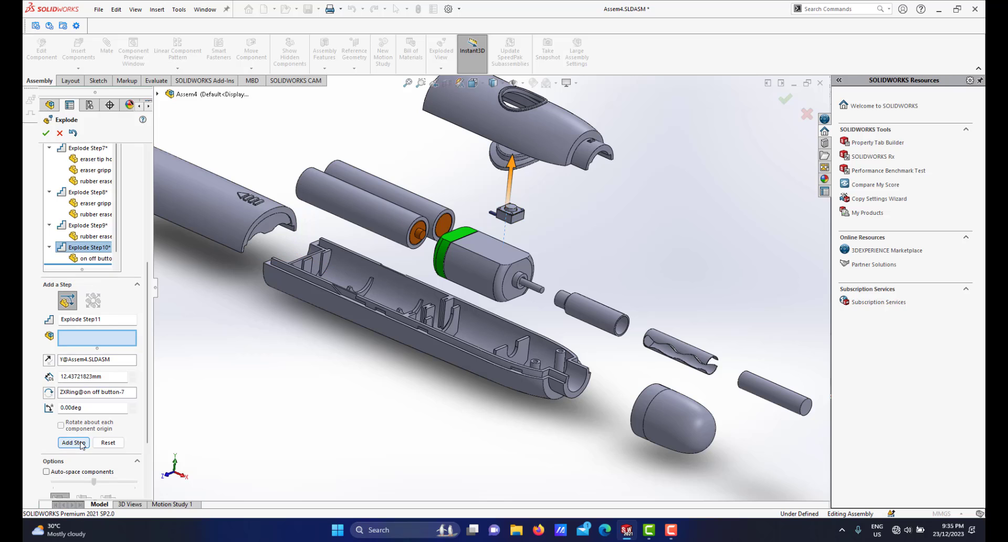
scroll(534, 300, "up", 3)
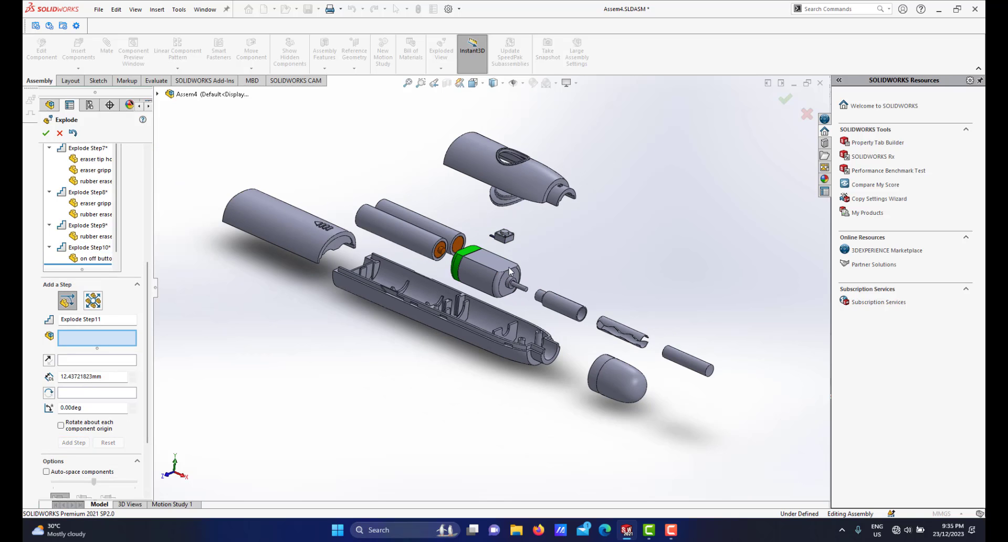
Accept the explode steps to finish the assembly's exploded view
scroll(468, 259, "down", 2)
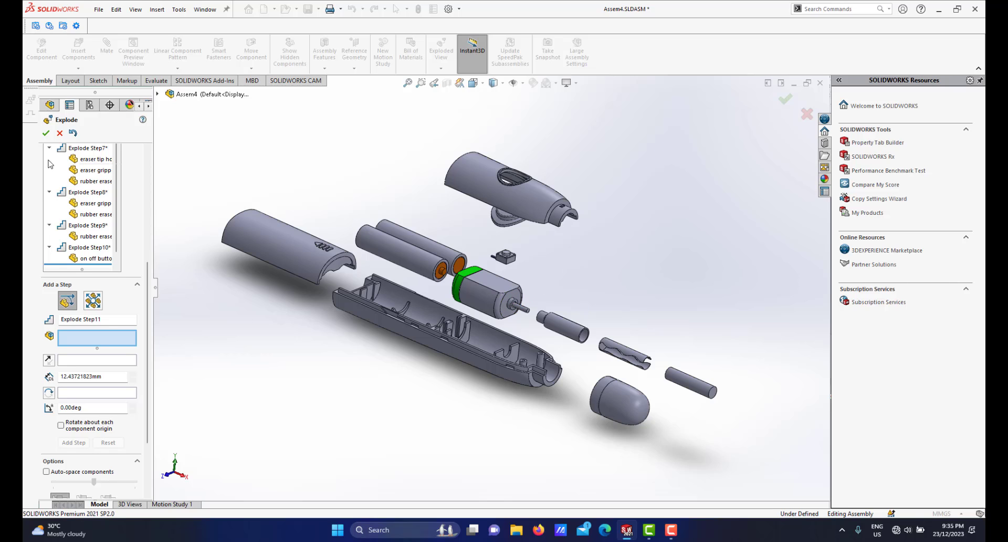
left_click(47, 133)
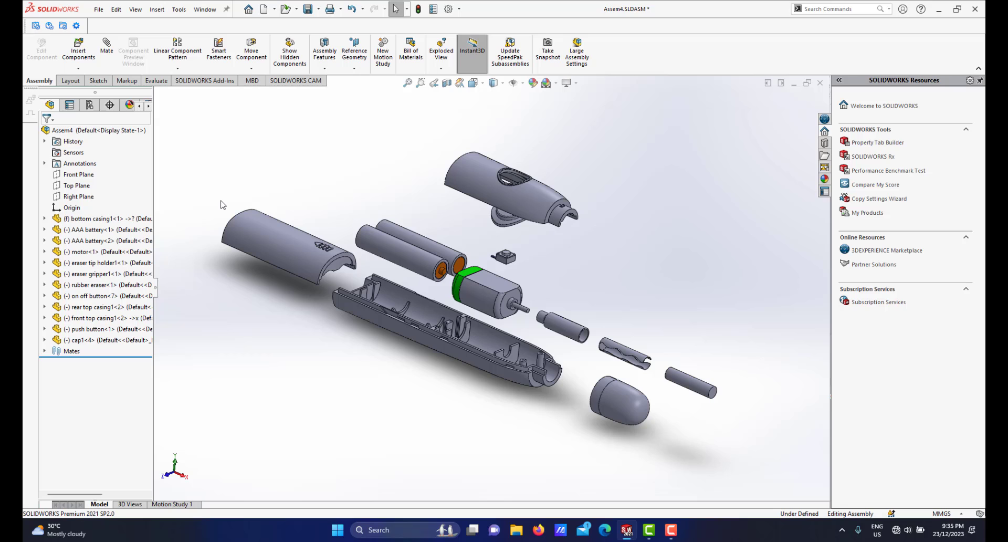
scroll(481, 280, "up", 2)
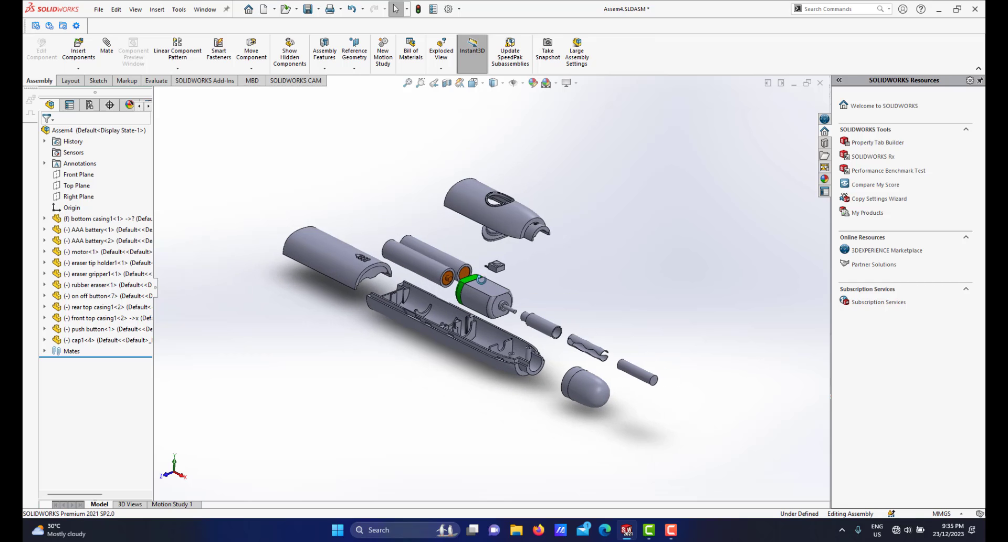
scroll(482, 281, "down", 3)
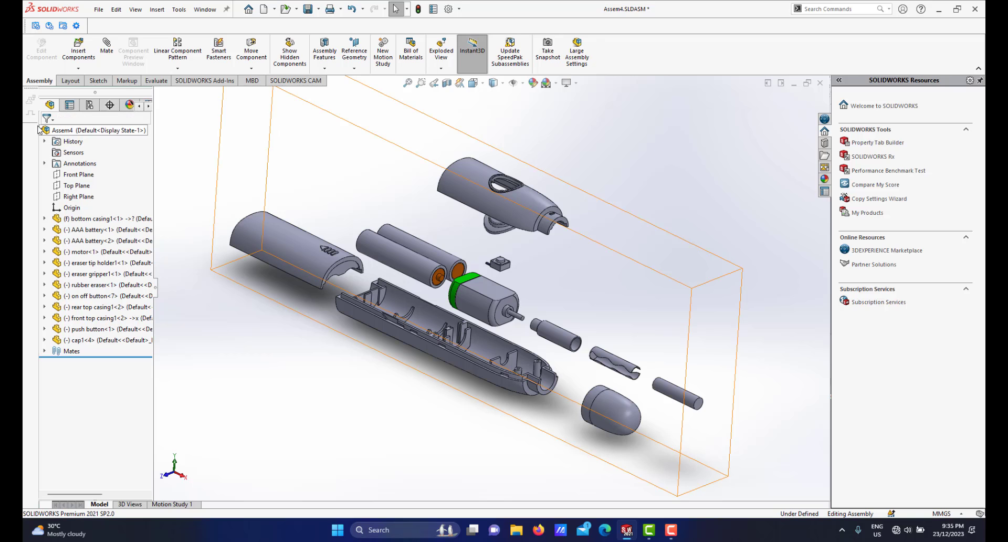
Collapse the exploded Assem4 assembly and explode it again to check both states
left_click(62, 133)
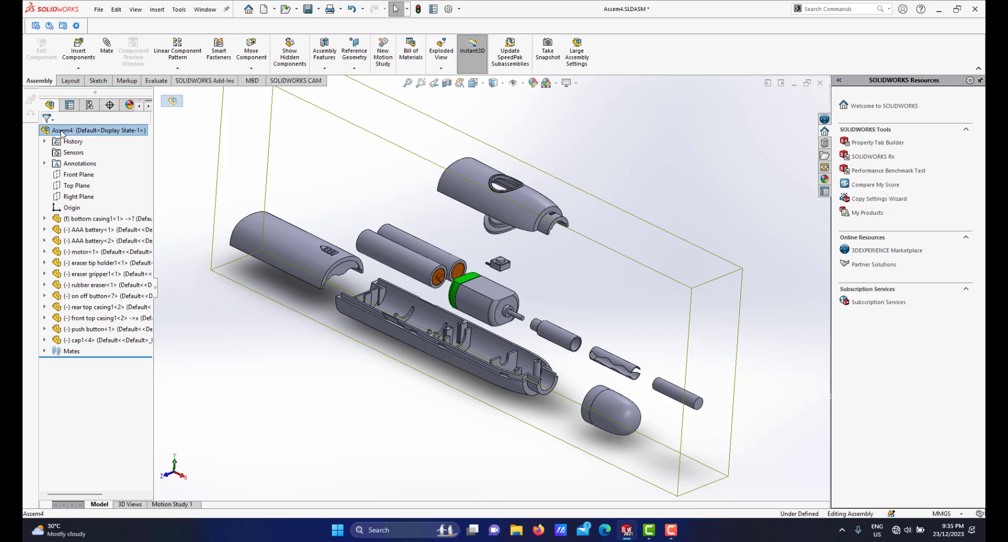
right_click(62, 133)
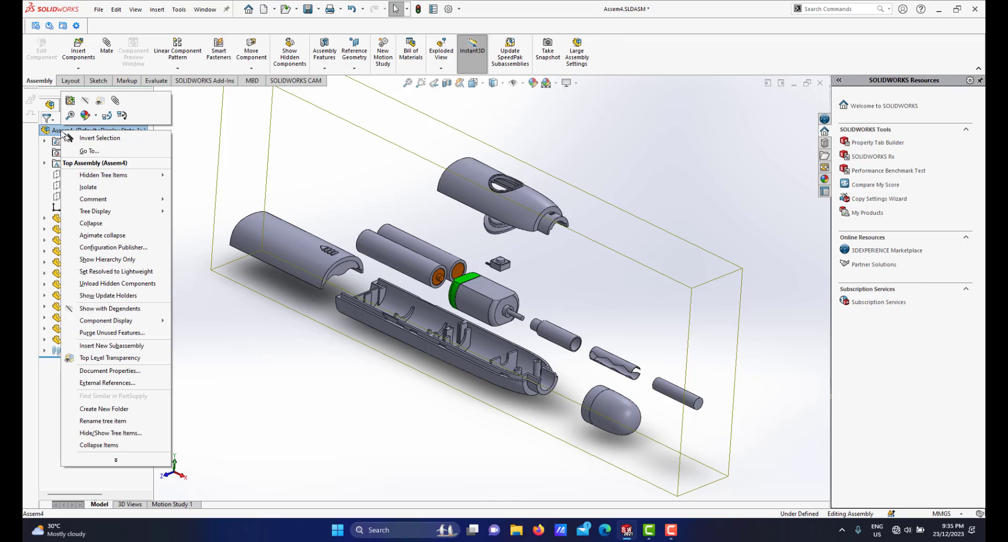
left_click(94, 220)
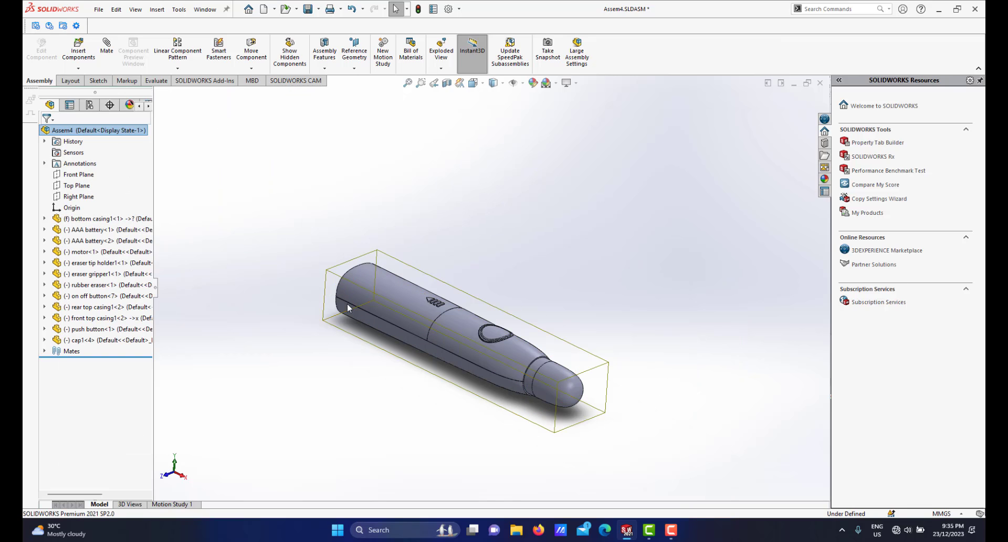
right_click(102, 133)
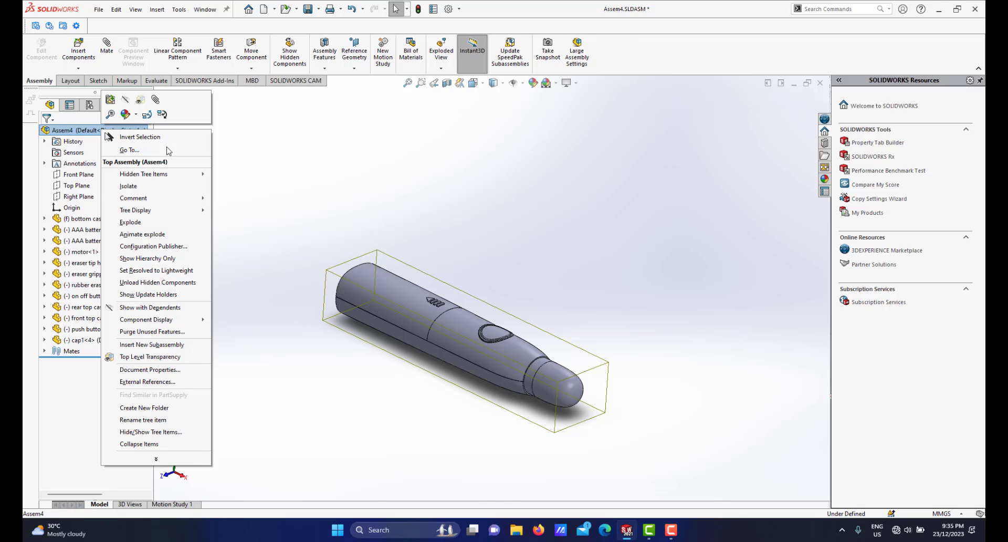
left_click(121, 222)
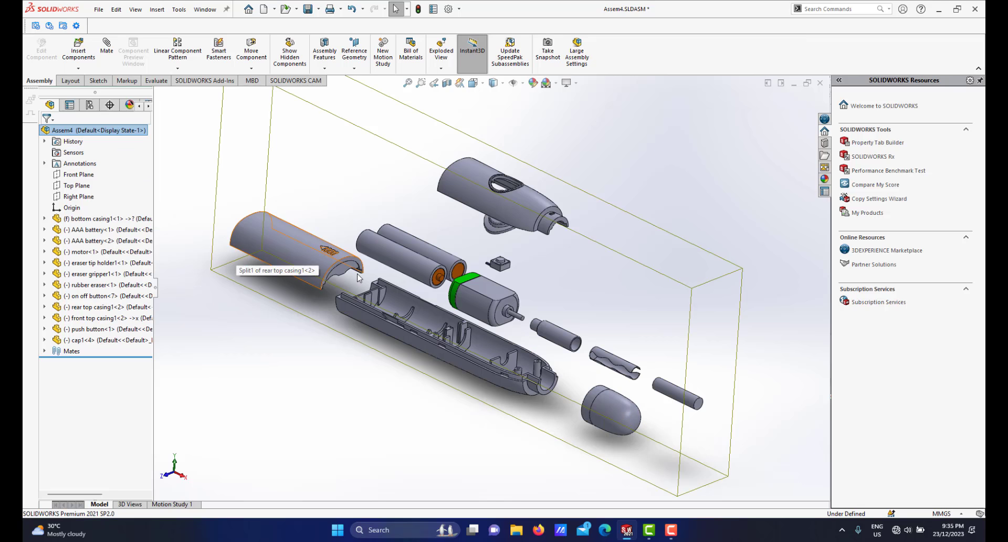
Examine the spacing of the exploded components, especially the push button beneath the front top casing
scroll(407, 242, "up", 3)
scroll(430, 230, "down", 1)
scroll(556, 304, "down", 1)
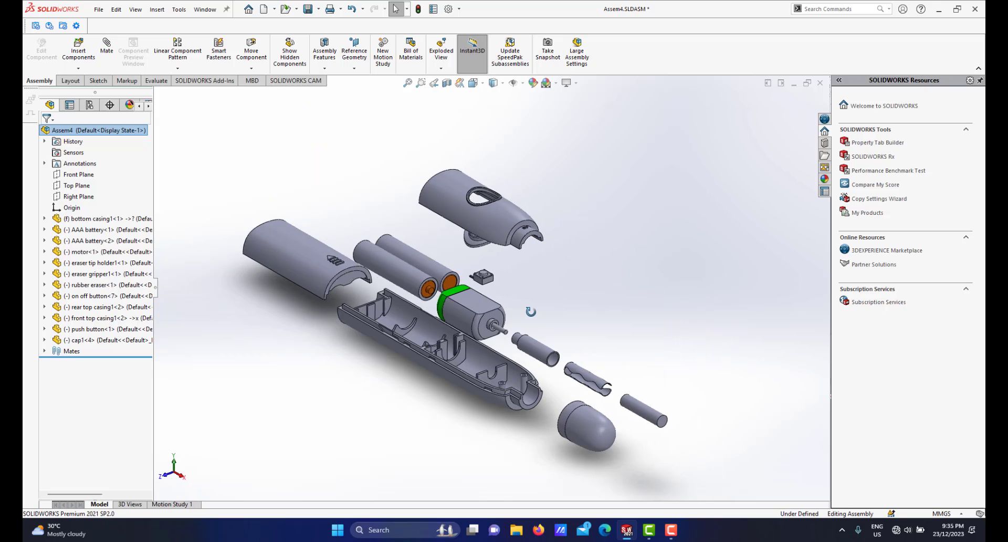
scroll(505, 315, "up", 1)
scroll(486, 281, "down", 4)
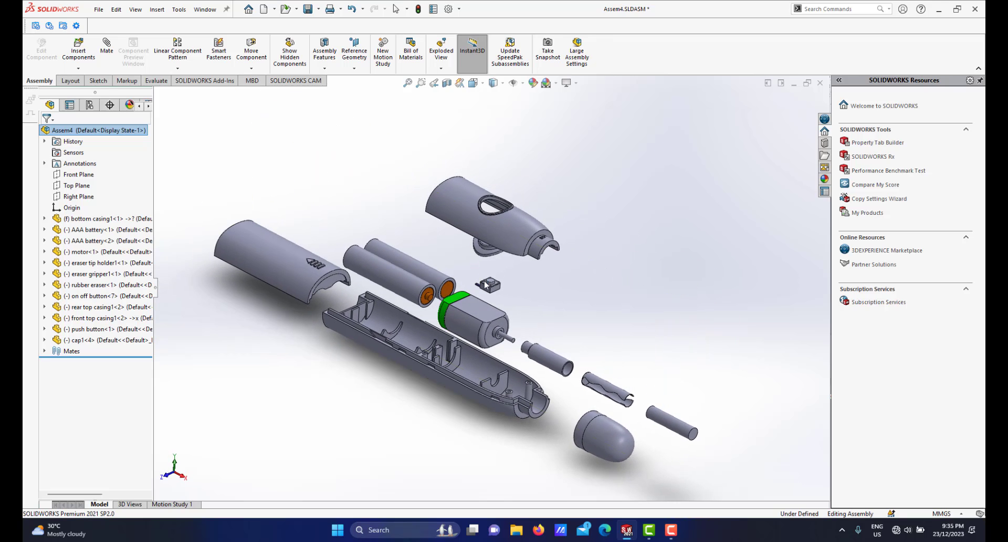
scroll(481, 280, "up", 2)
scroll(479, 278, "down", 3)
scroll(479, 278, "up", 1)
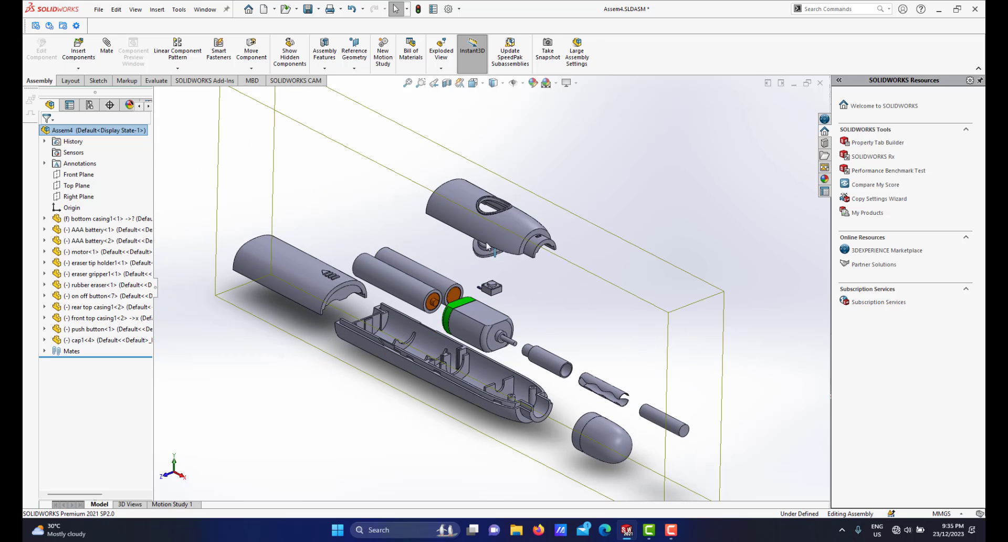
scroll(446, 306, "up", 1)
scroll(445, 306, "down", 1)
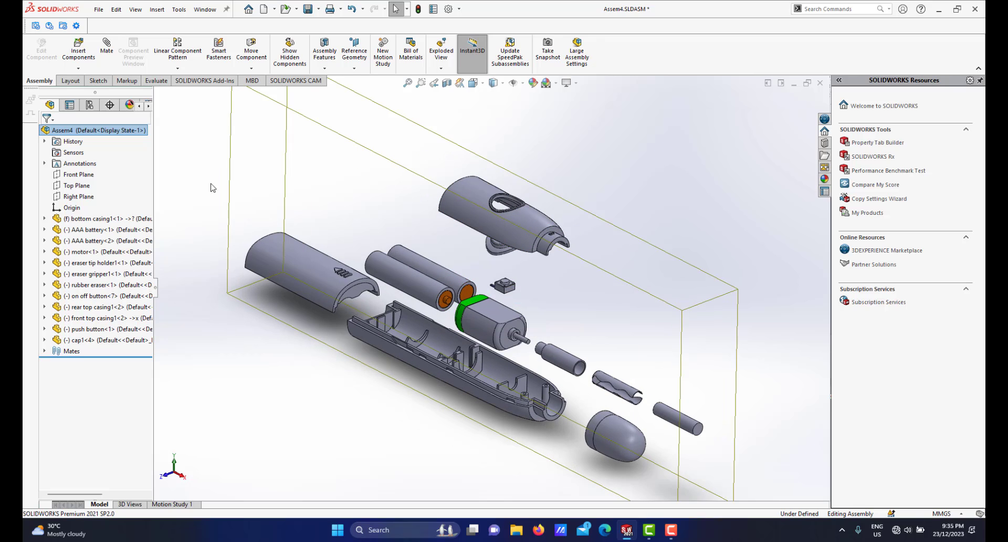
Play the collapse animation of Exploded View2 from the assembly's configurations and close the animation controls
left_click(90, 106)
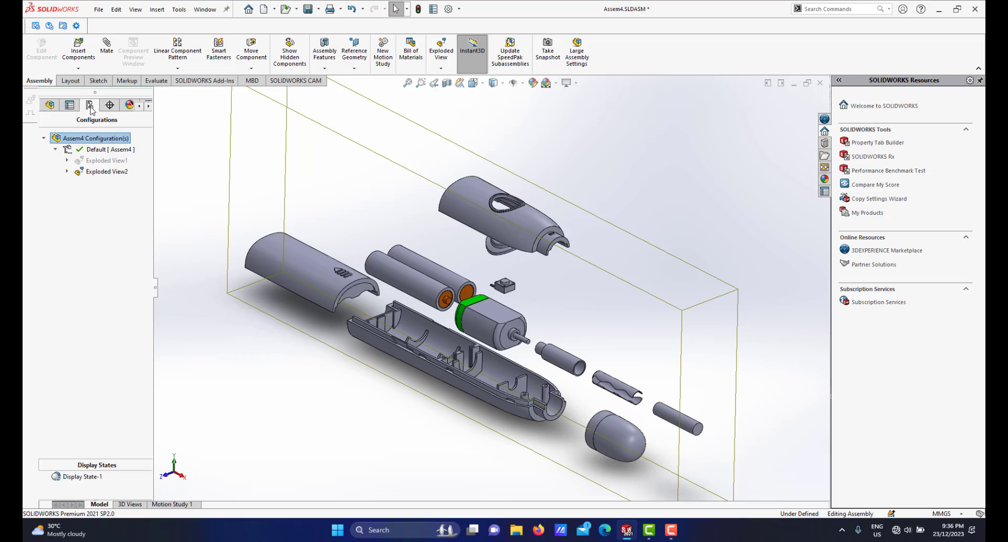
left_click(108, 171)
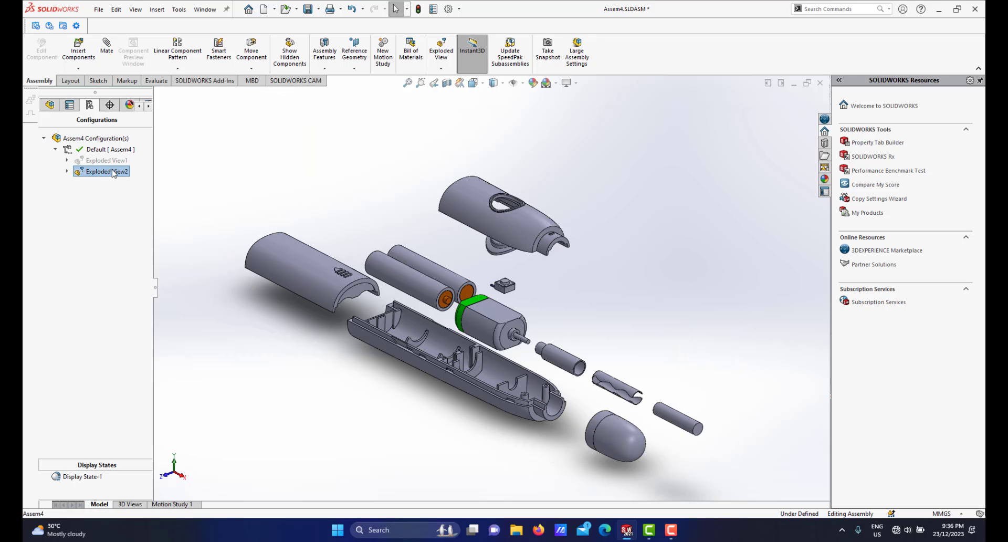
right_click(113, 173)
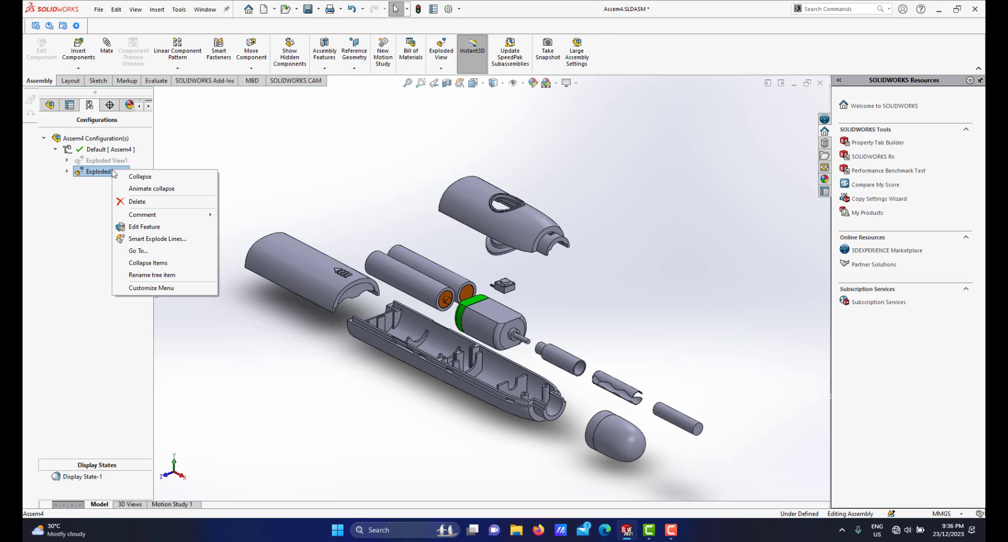
left_click(139, 188)
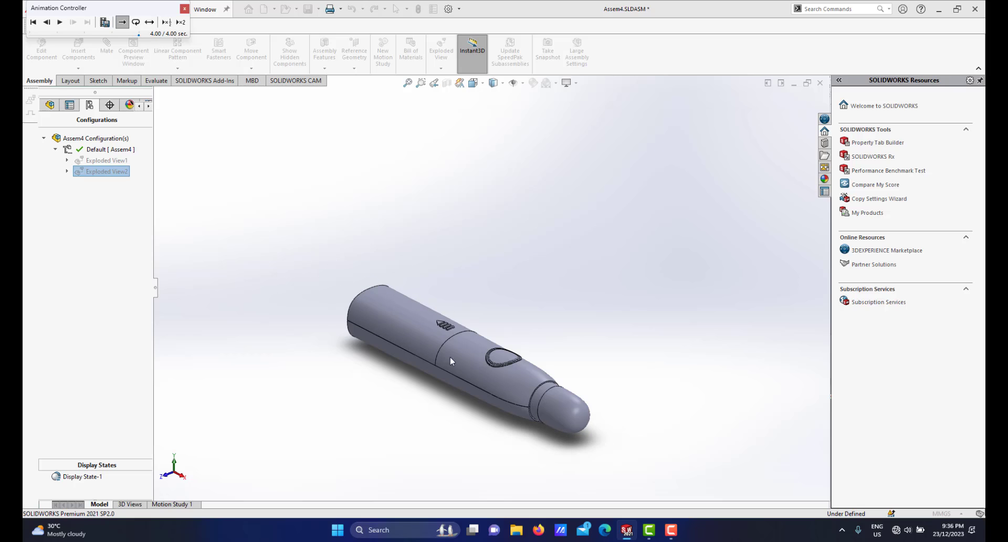
scroll(474, 365, "down", 2)
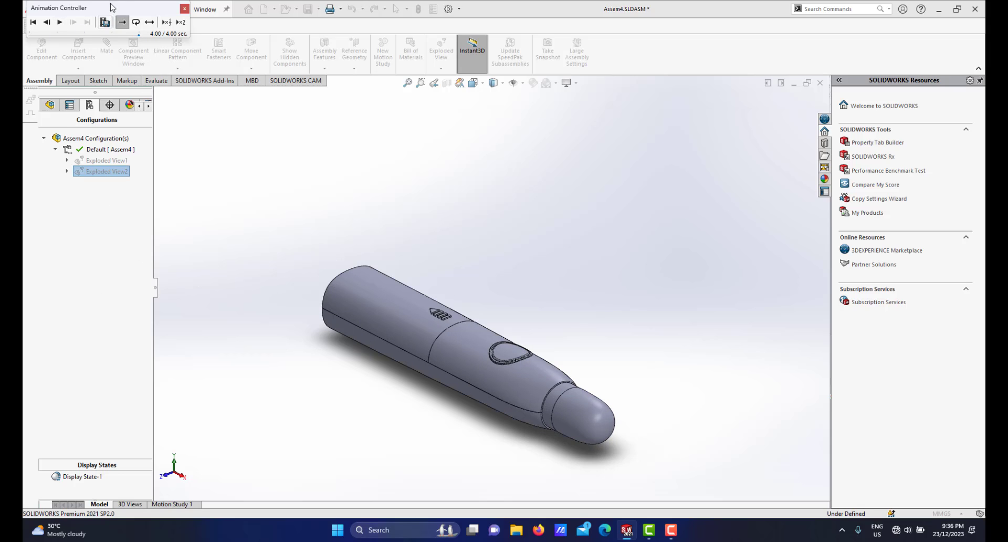
left_click_drag(111, 7, 275, 129)
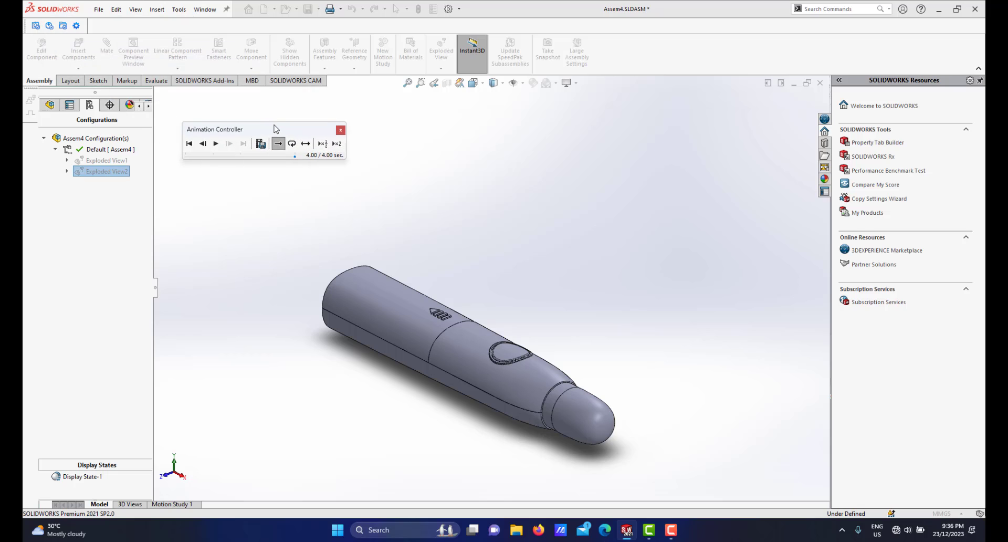
left_click(340, 131)
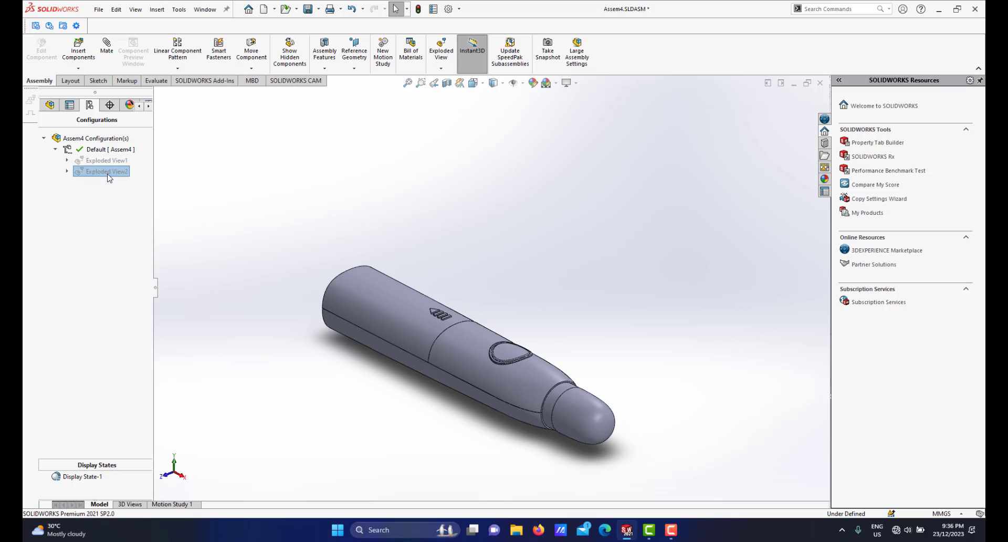
Play and replay the explode animation of Exploded View2, and close the animation controls
right_click(110, 176)
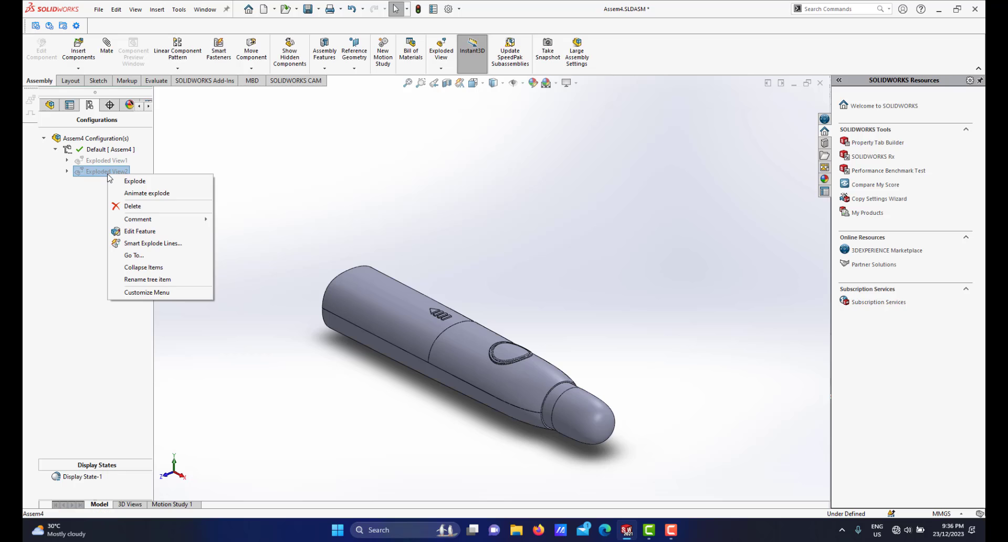
left_click(150, 192)
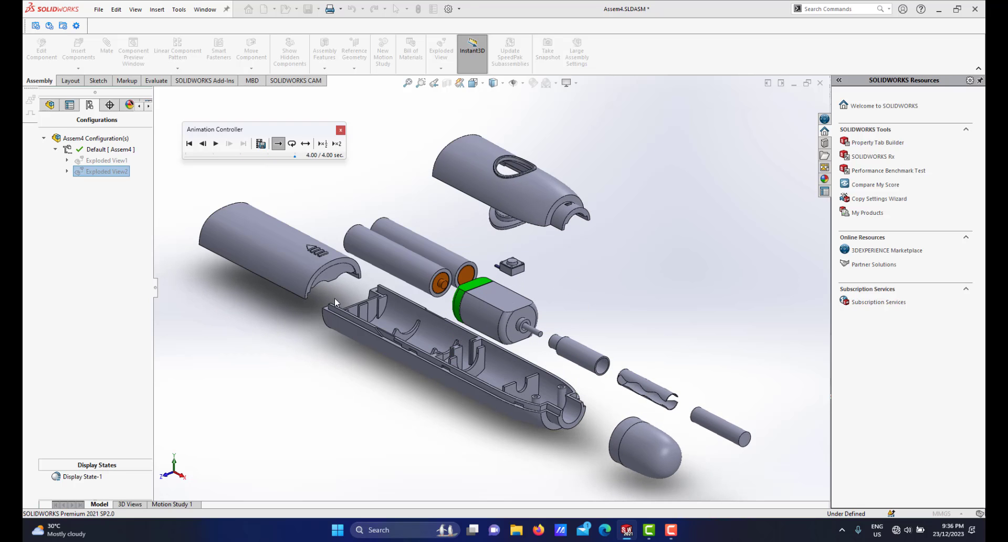
left_click(217, 145)
left_click(217, 146)
left_click(216, 147)
left_click(340, 131)
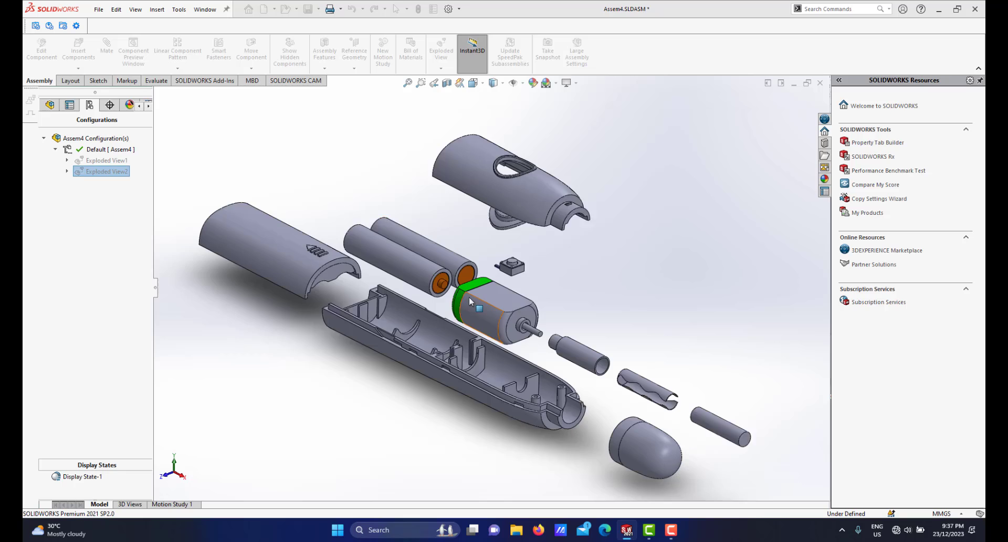
Edit Explode Step5 of Exploded View2 to set the push button's Y distance to about 23.6 mm, clear below the front top casing
scroll(530, 250, "down", 3)
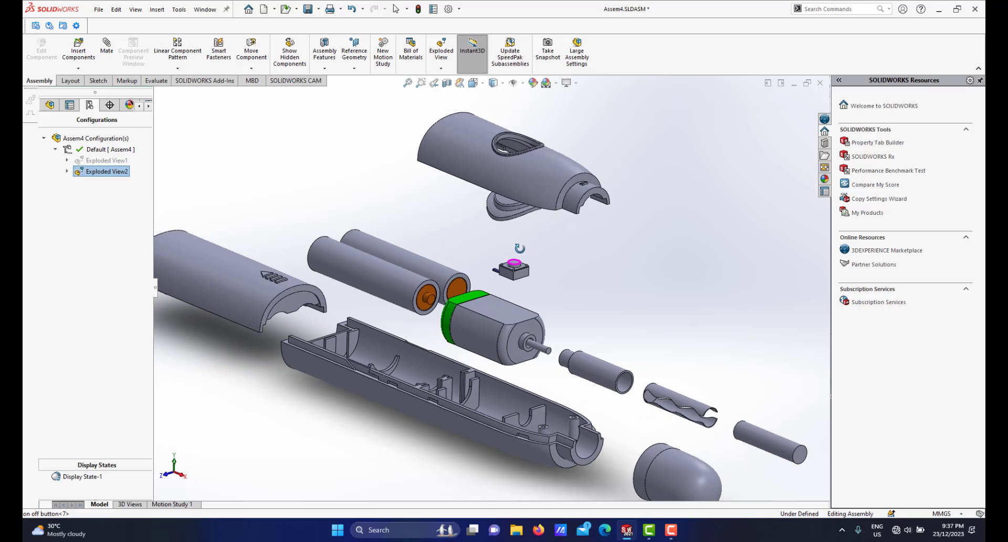
scroll(531, 245, "up", 3)
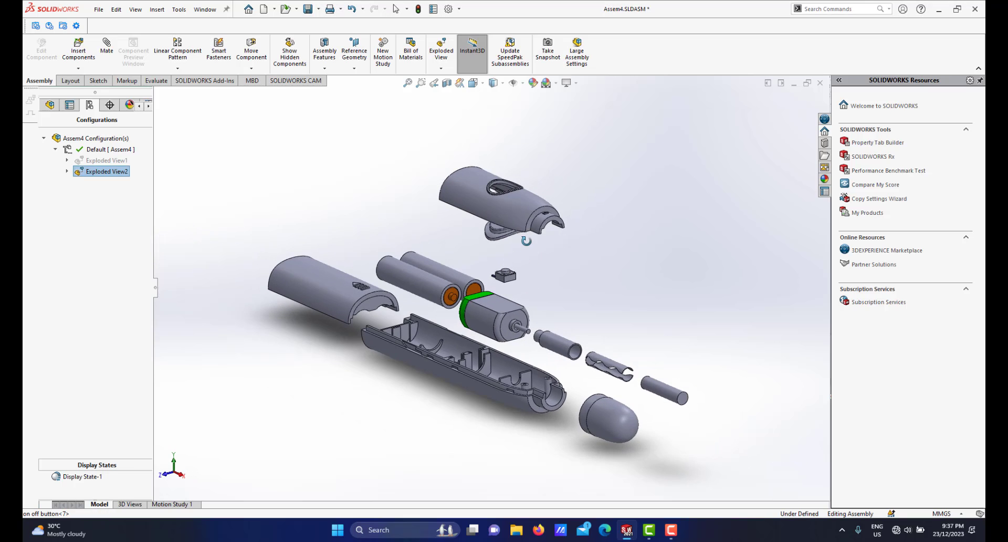
scroll(518, 244, "down", 2)
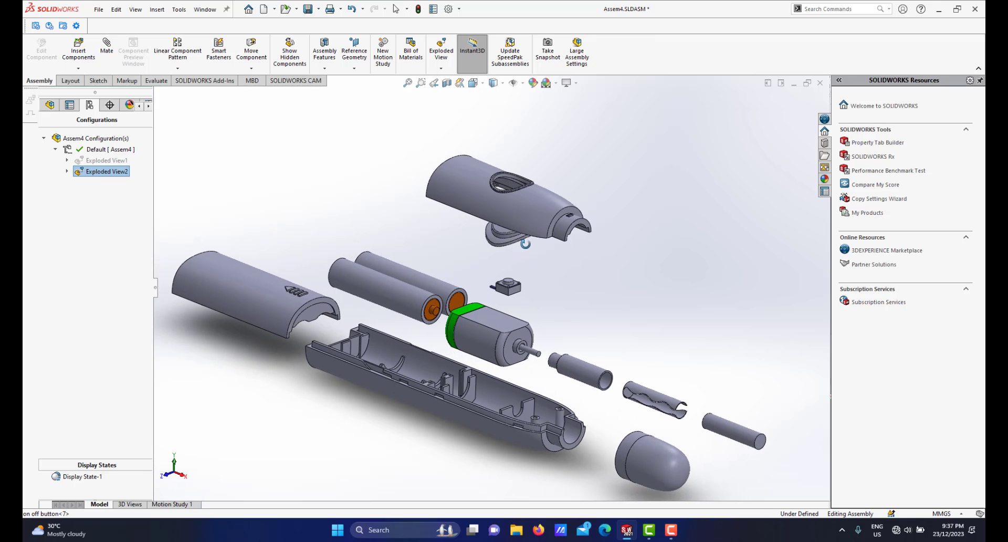
right_click(104, 177)
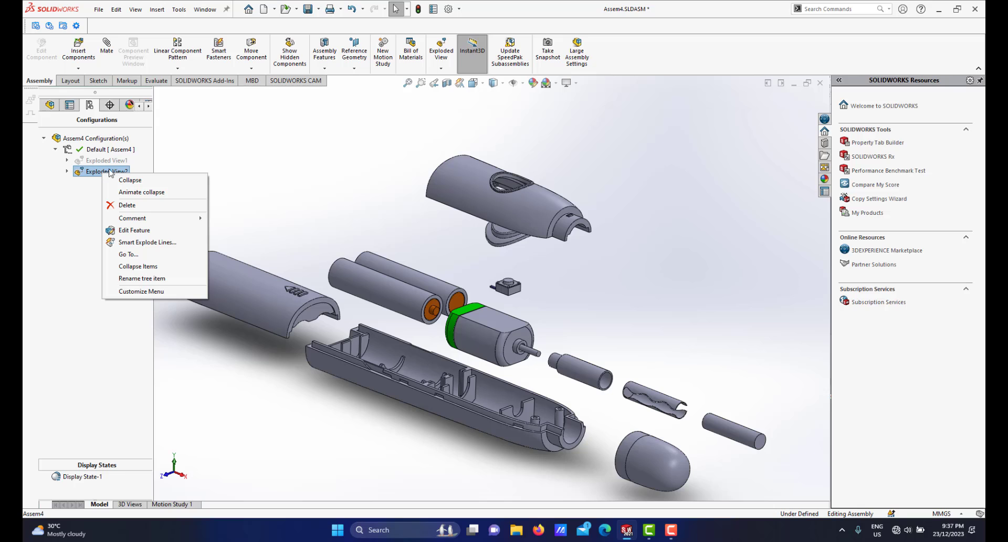
left_click(134, 230)
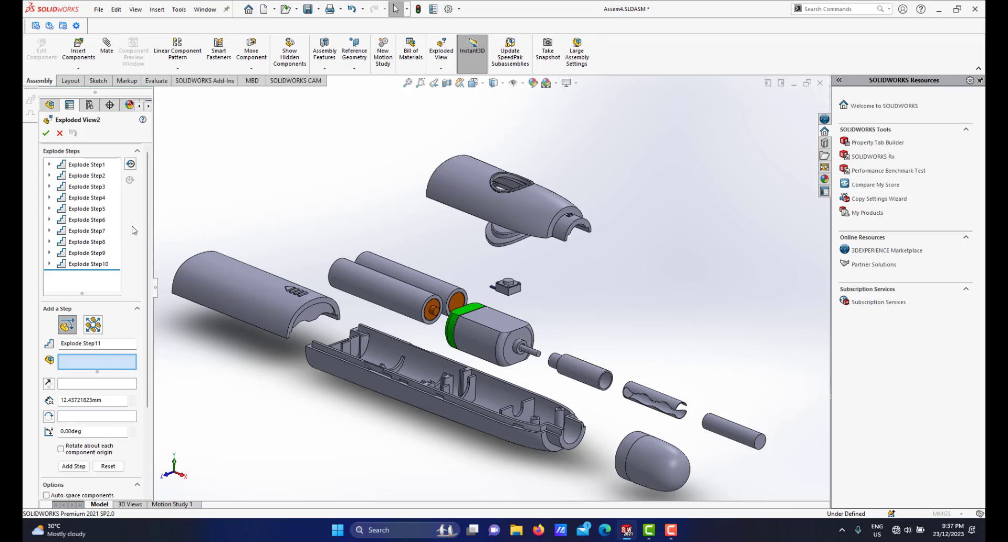
left_click(87, 197)
left_click(92, 209)
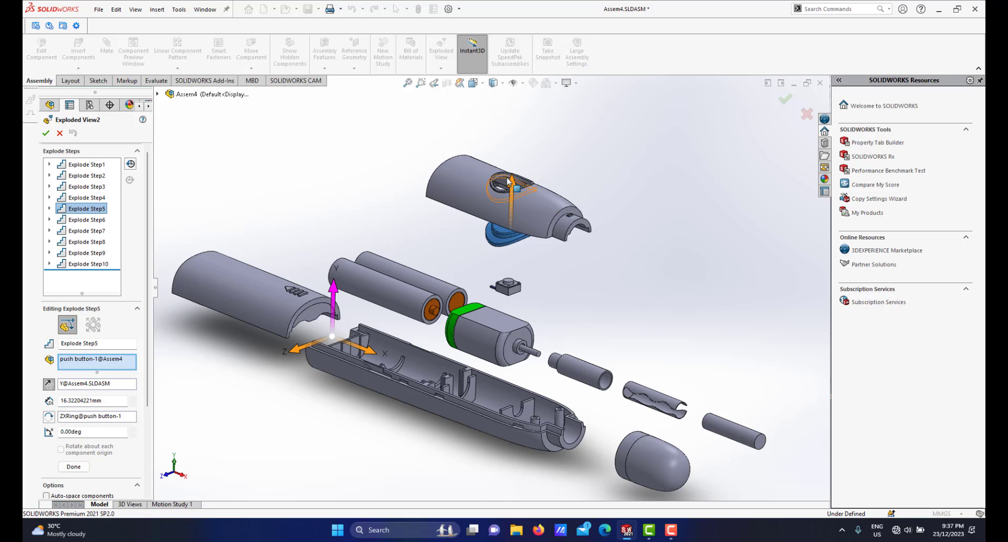
left_click_drag(514, 185, 512, 204)
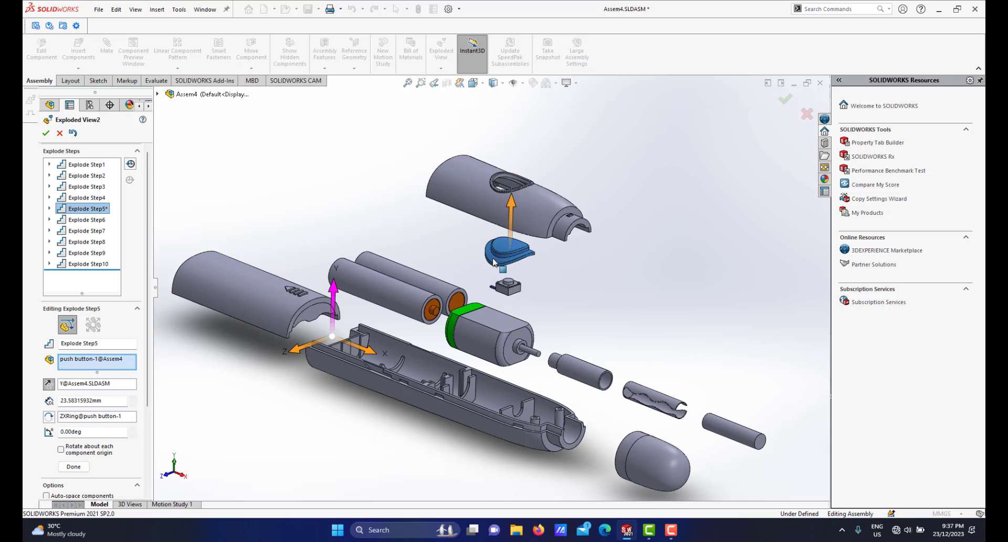
left_click(76, 467)
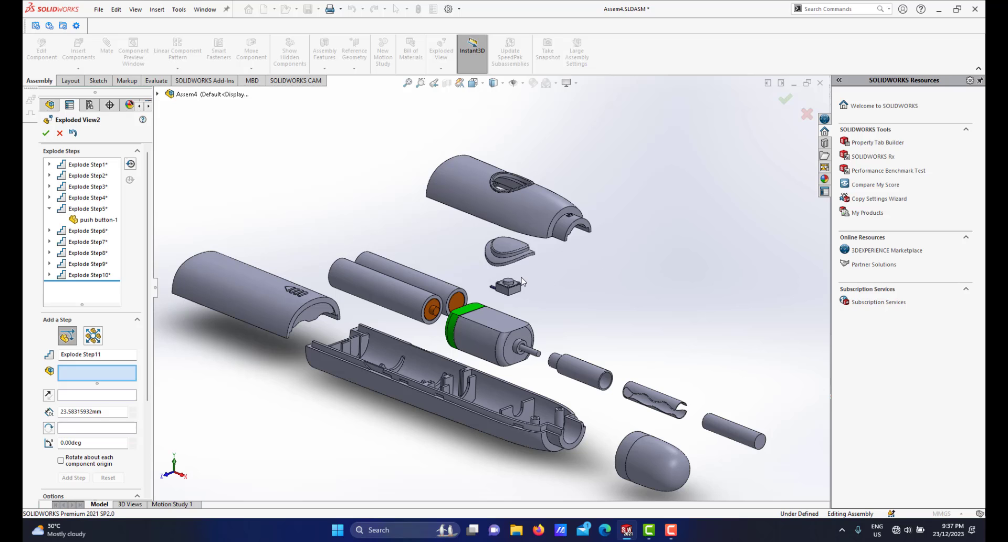
Accept the edited Exploded View2 and save the Assem4 assembly
scroll(521, 281, "up", 3)
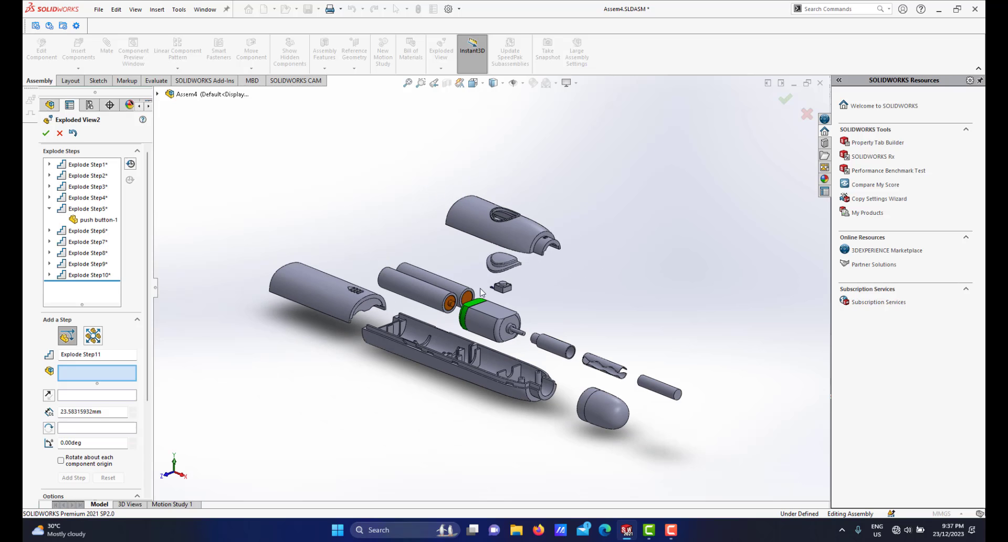
left_click(46, 134)
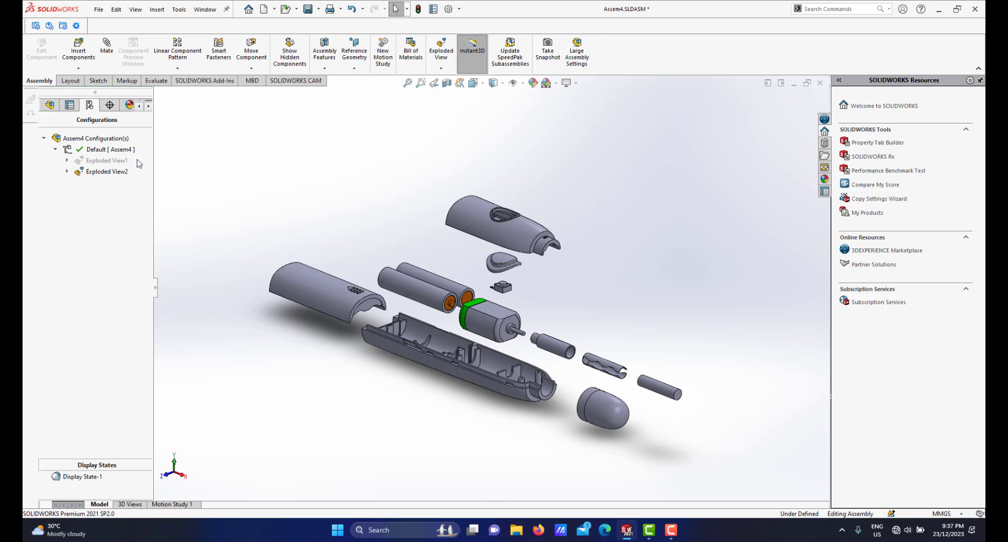
left_click(50, 105)
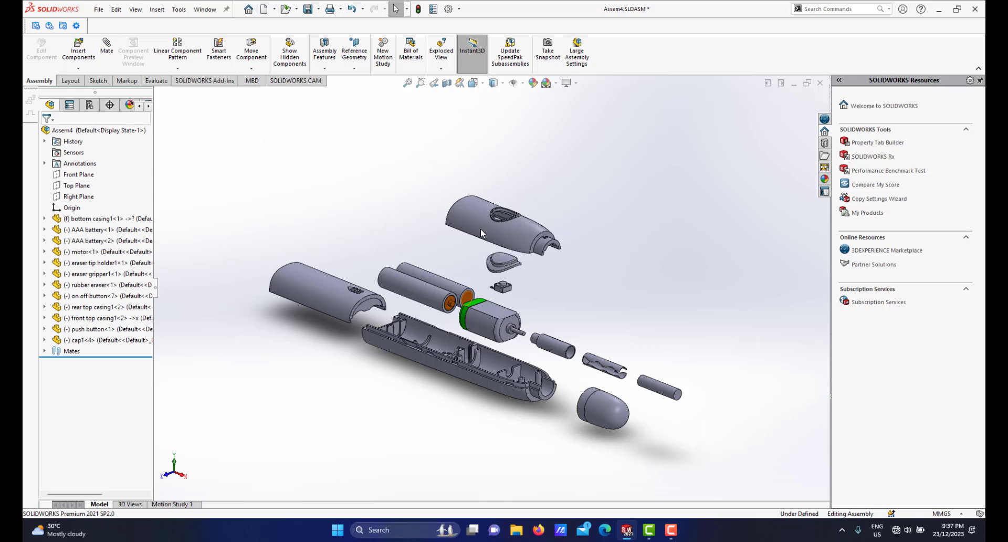
left_click(308, 9)
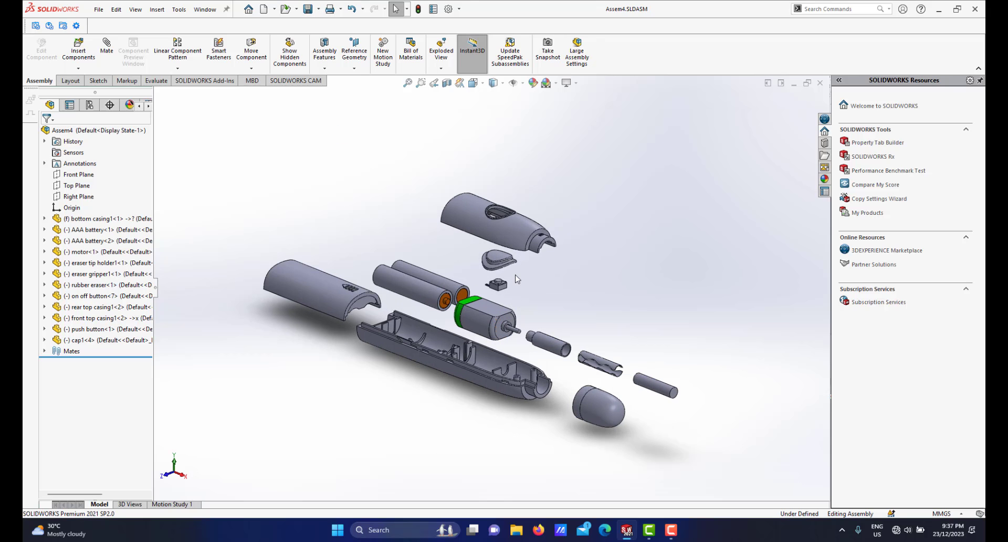
Show the exploded assembly in the isometric view and examine the spacing of its components
key("space")
left_click(623, 315)
scroll(549, 360, "down", 3)
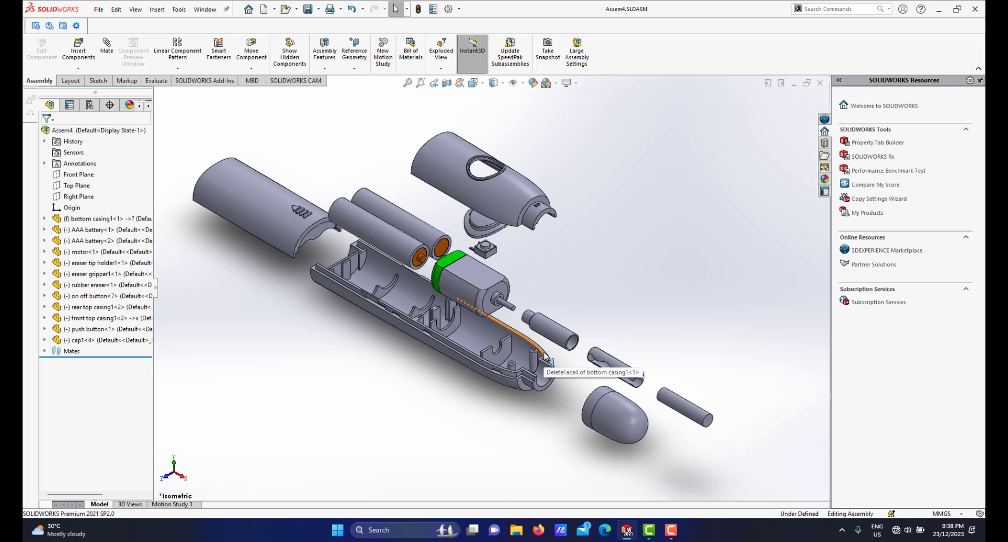
scroll(504, 296, "down", 1)
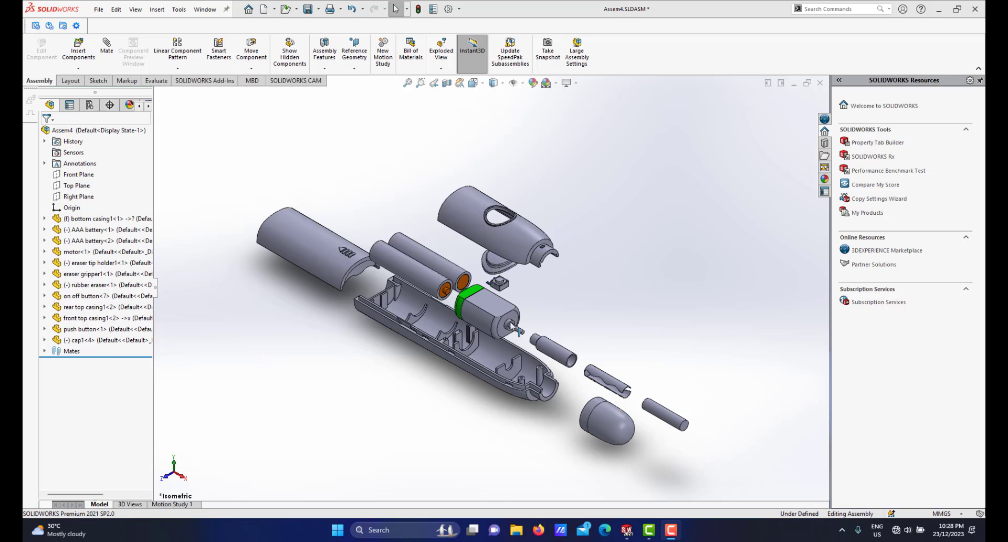
scroll(479, 287, "down", 1)
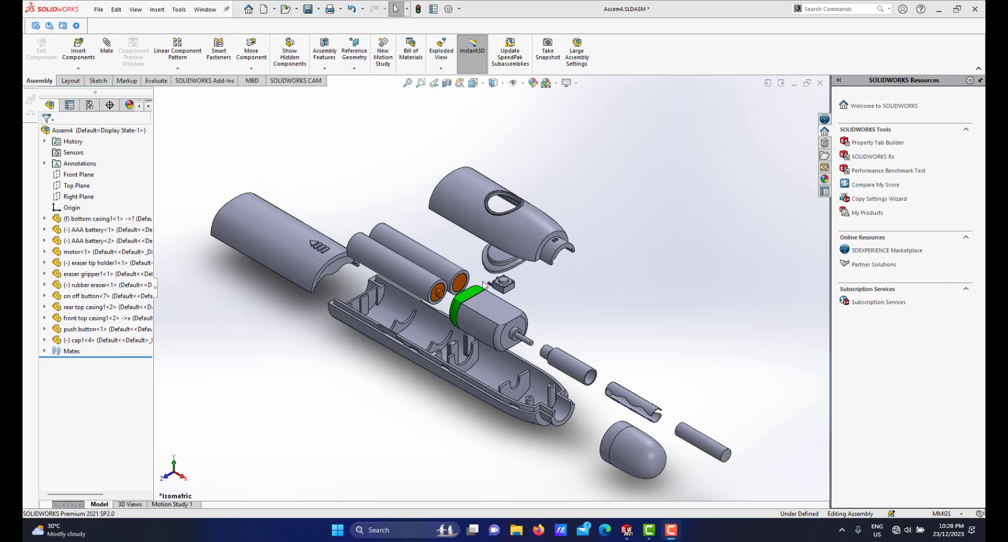
scroll(482, 284, "down", 1)
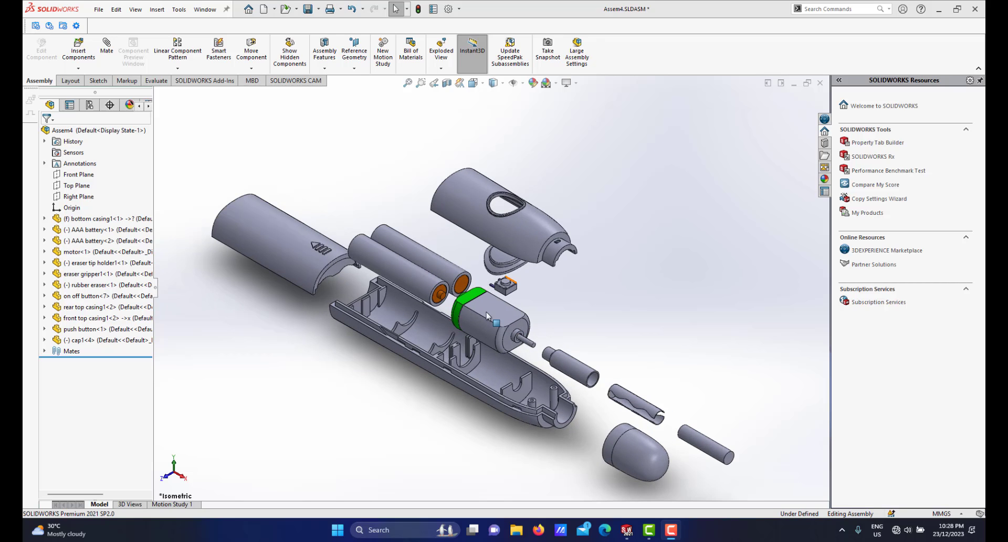
scroll(487, 315, "up", 2)
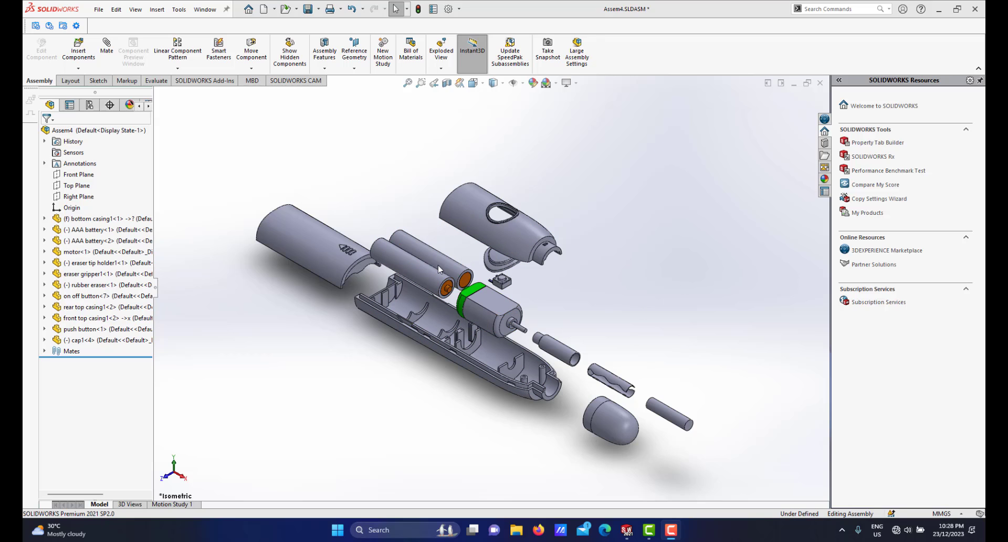
scroll(439, 269, "down", 1)
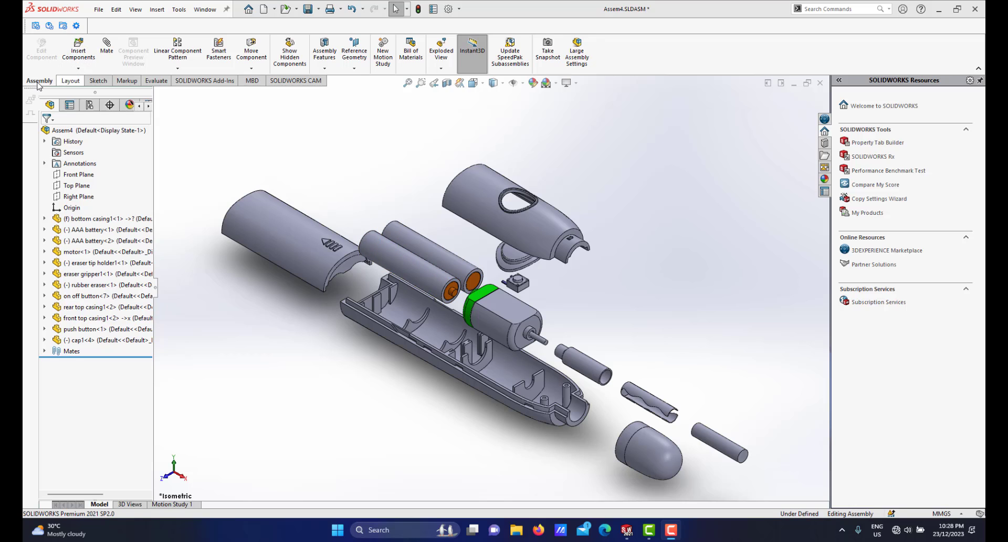
Start an explode line sketch and route a line from the rear top casing's round end plug to the bottom casing's inner rear face
left_click(440, 68)
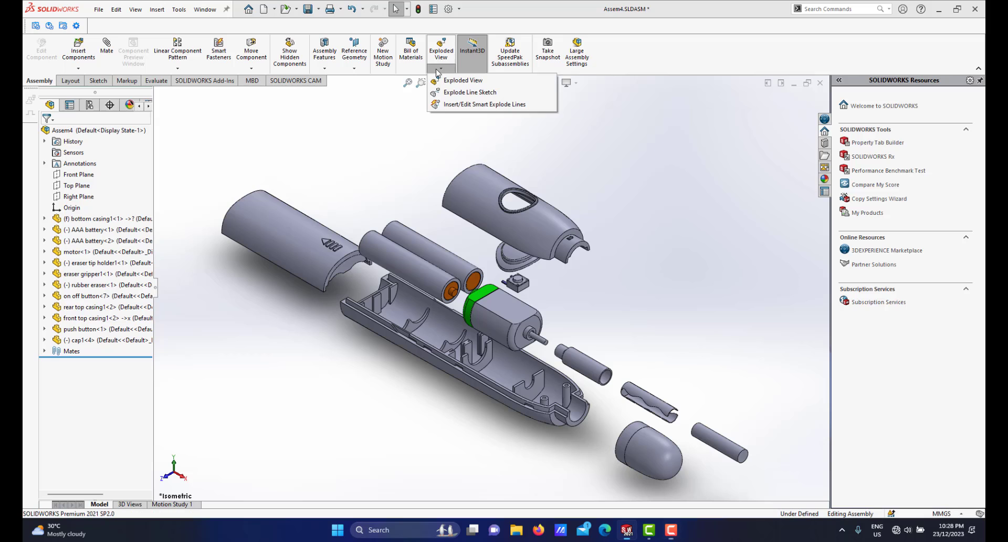
left_click(457, 92)
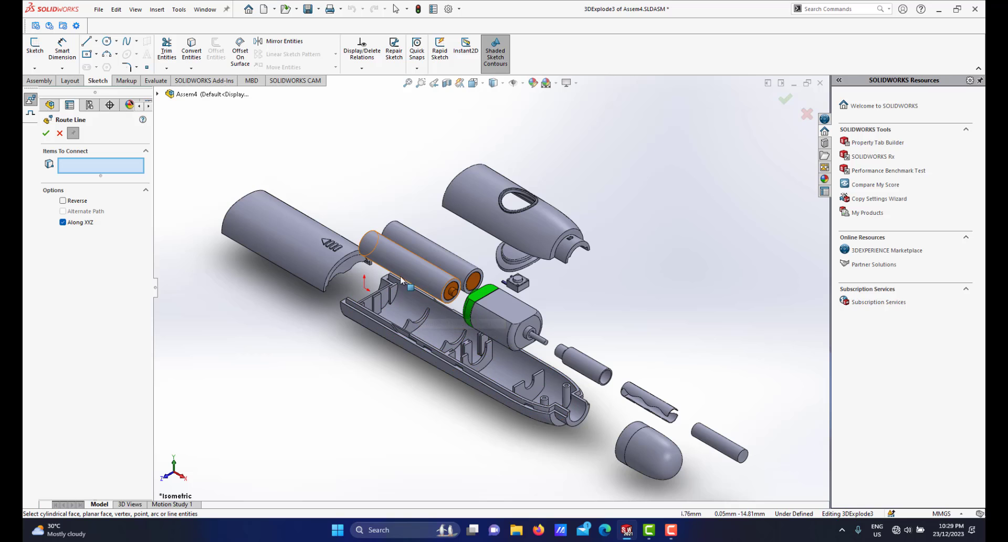
middle_click_drag(403, 307, 367, 294)
scroll(372, 290, "down", 2)
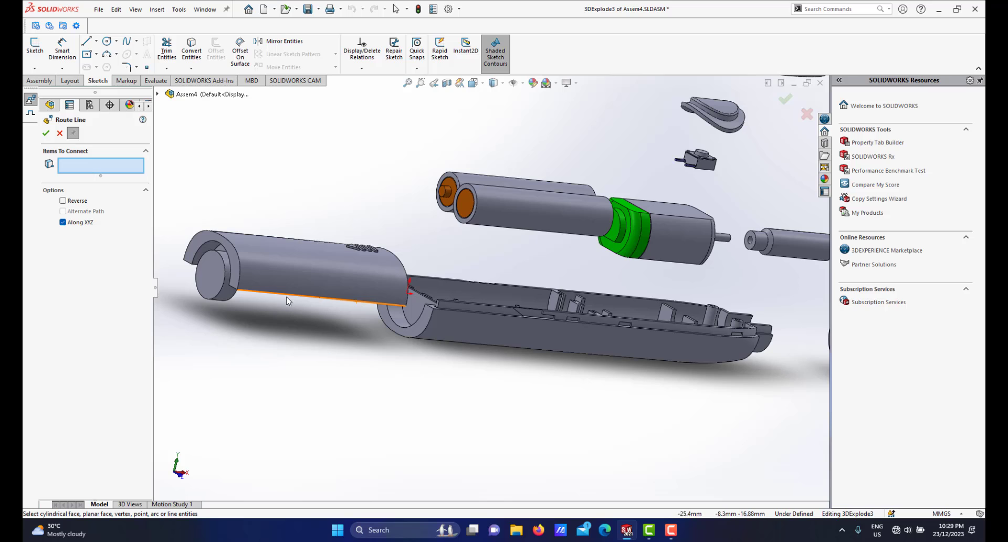
middle_click_drag(287, 300, 219, 304)
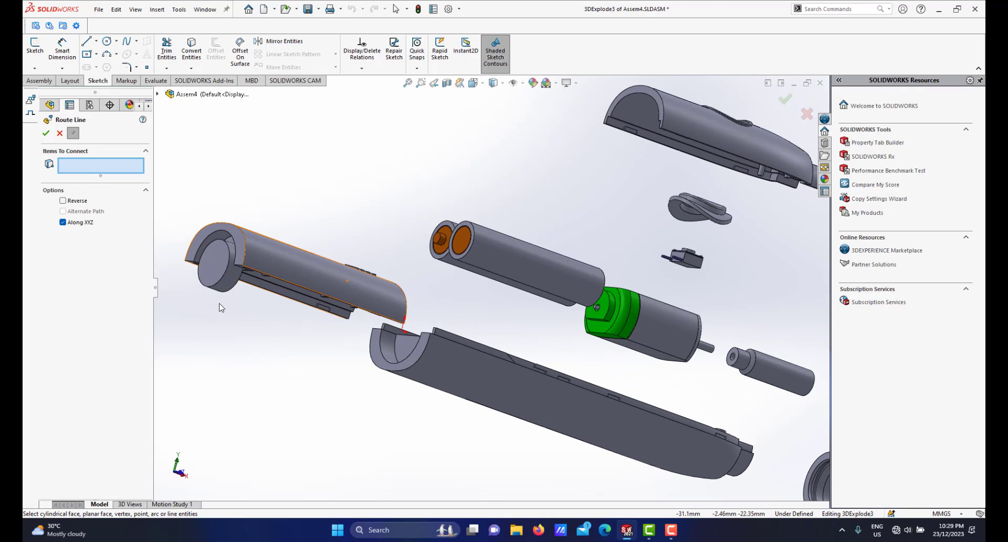
left_click(262, 313)
middle_click_drag(353, 389, 389, 356)
left_click(388, 363)
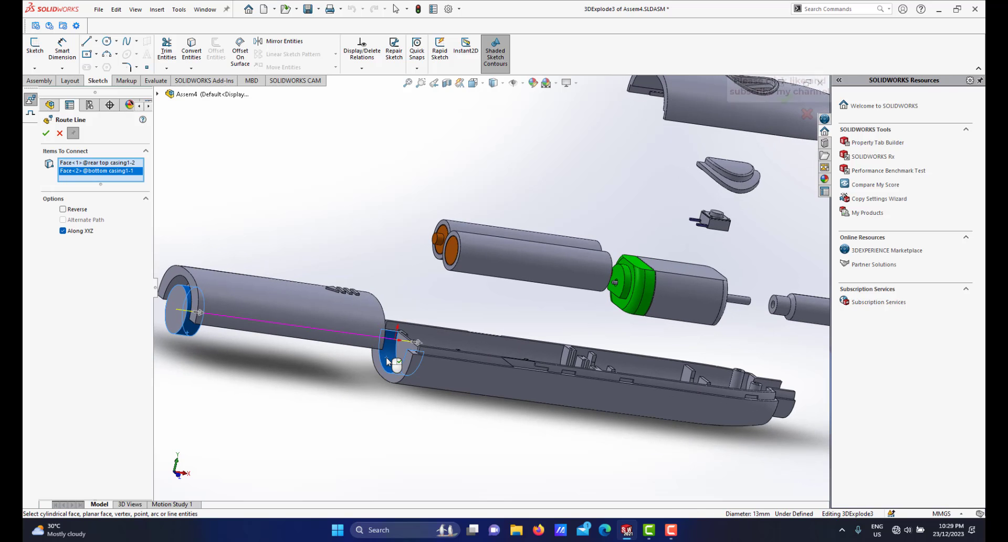
scroll(378, 352, "up", 5)
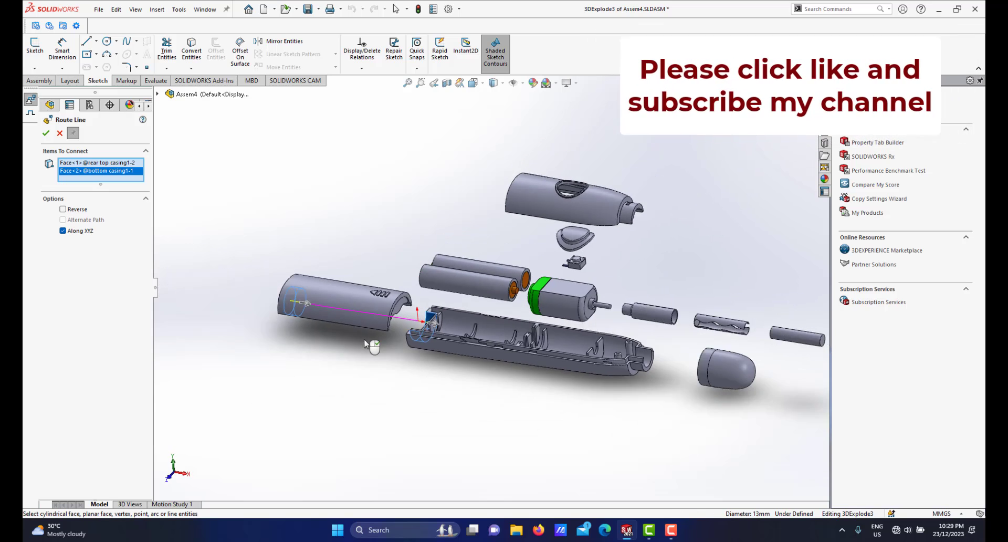
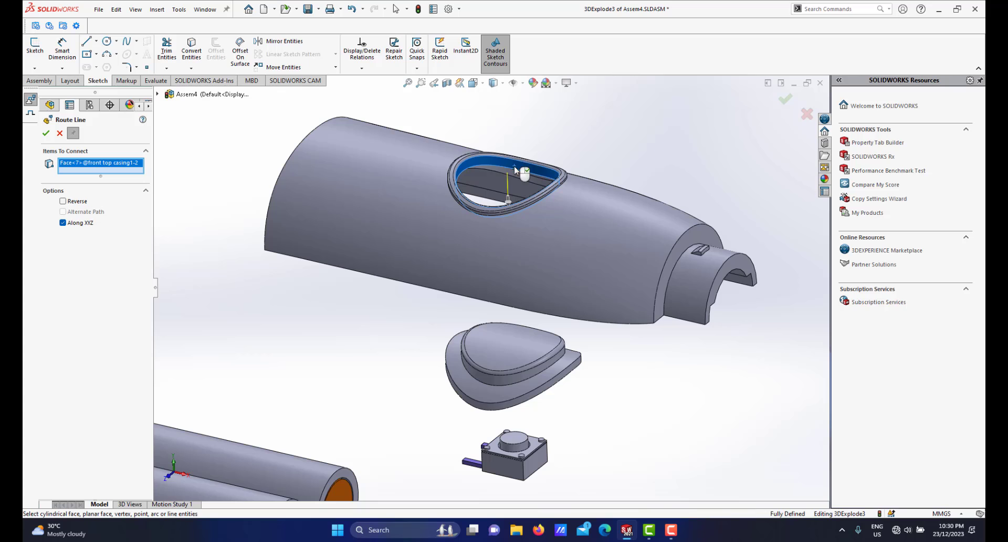
Route an explode line from the front top casing's button opening to the push button's raised side face
middle_click_drag(483, 386, 502, 310, "ctrl")
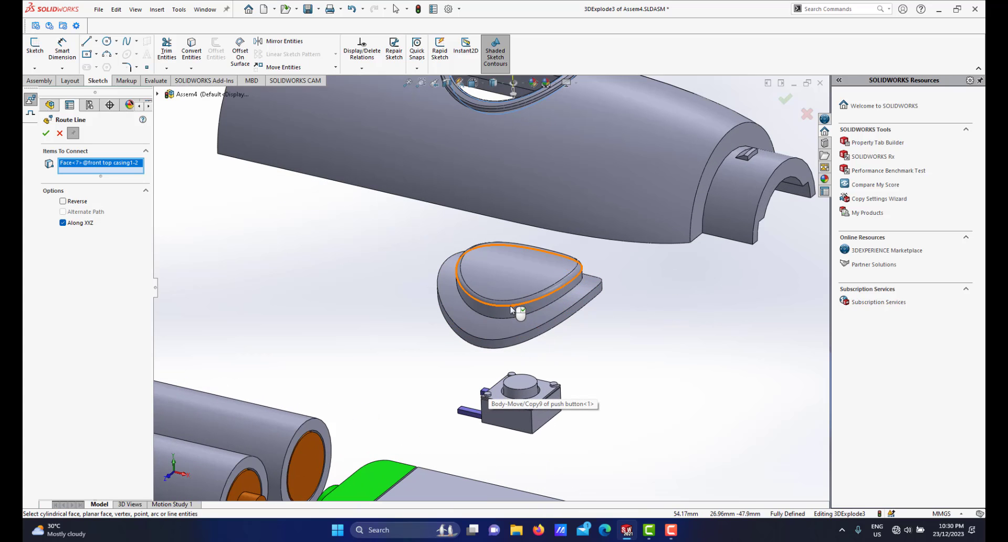
left_click(508, 315)
scroll(507, 315, "up", 2)
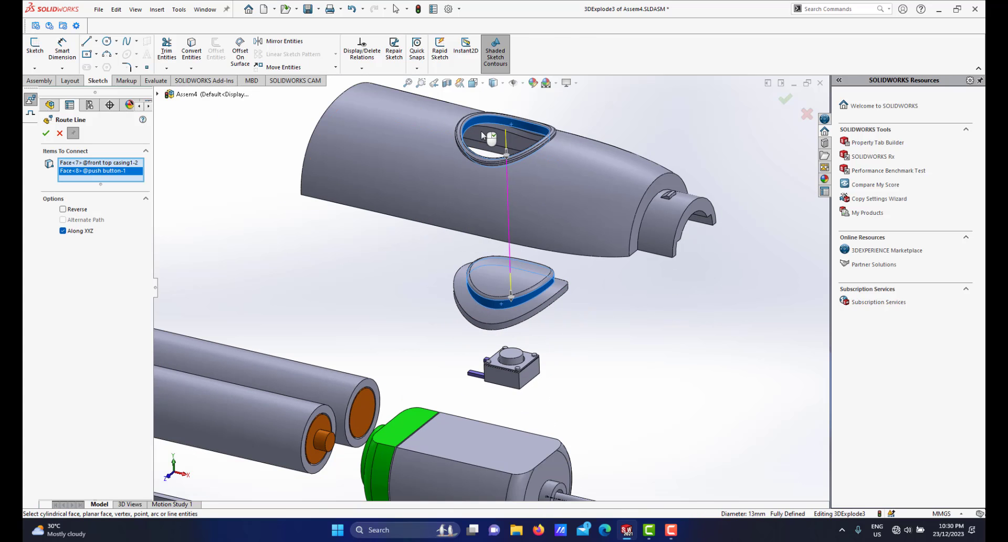
left_click(47, 135)
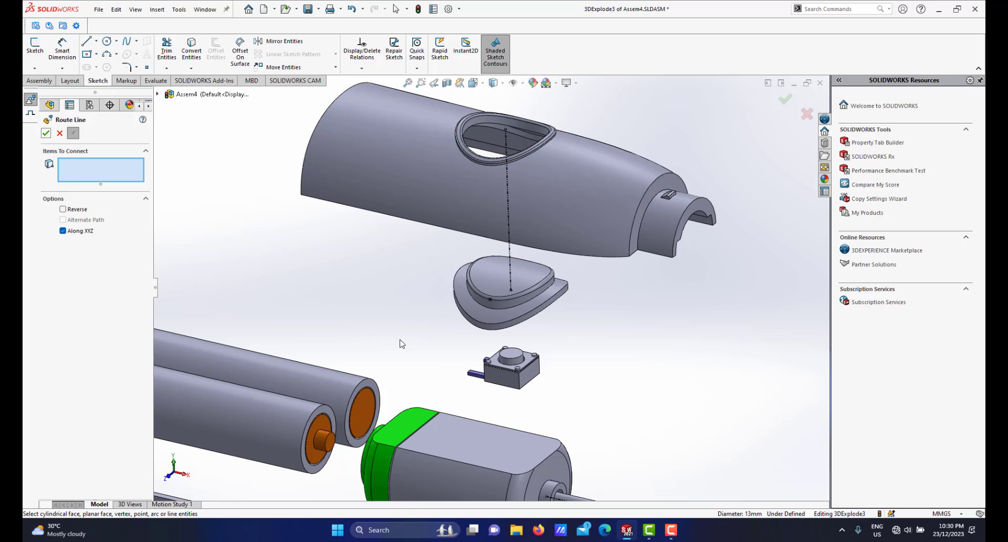
scroll(455, 398, "up", 6)
scroll(451, 368, "down", 2)
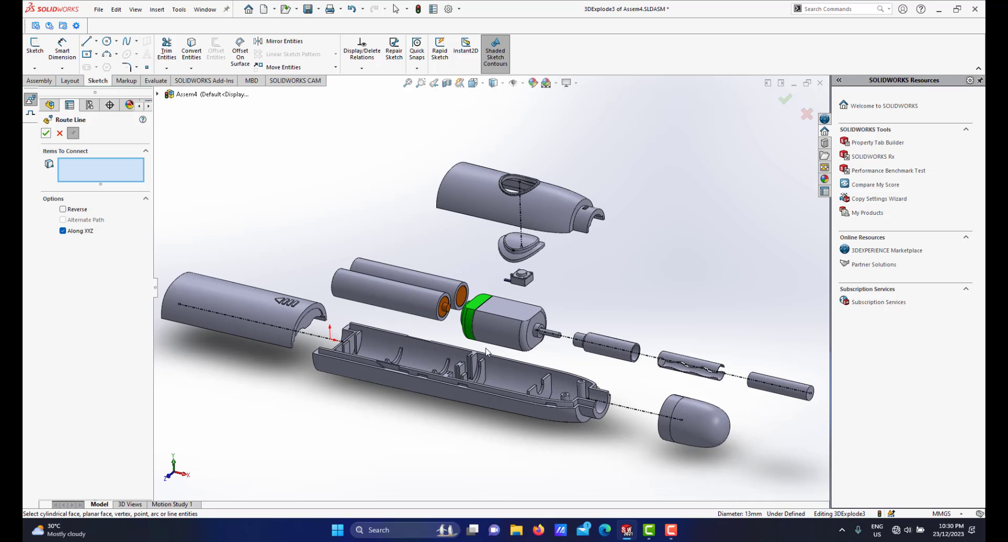
scroll(489, 351, "down", 5)
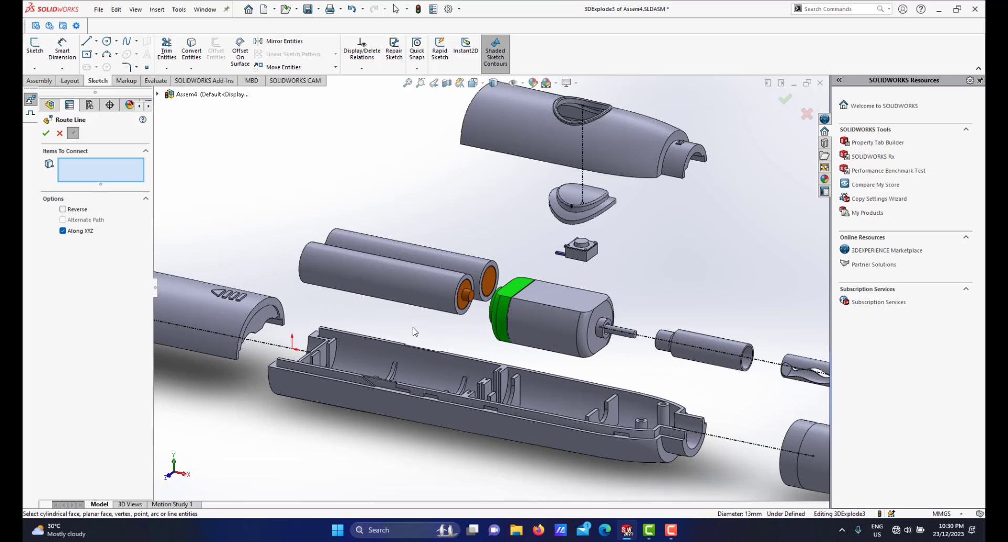
scroll(409, 323, "up", 3)
scroll(434, 312, "down", 4)
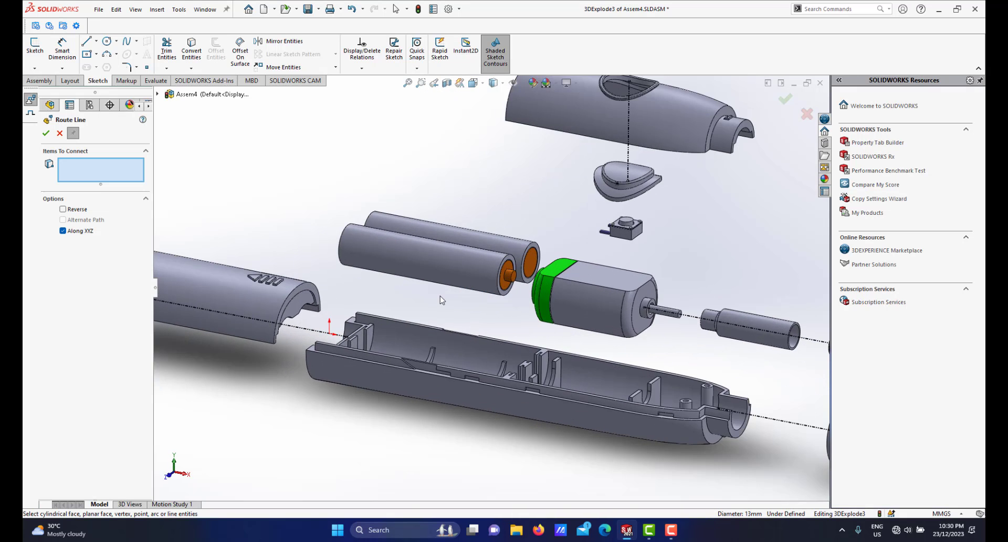
scroll(423, 327, "down", 4)
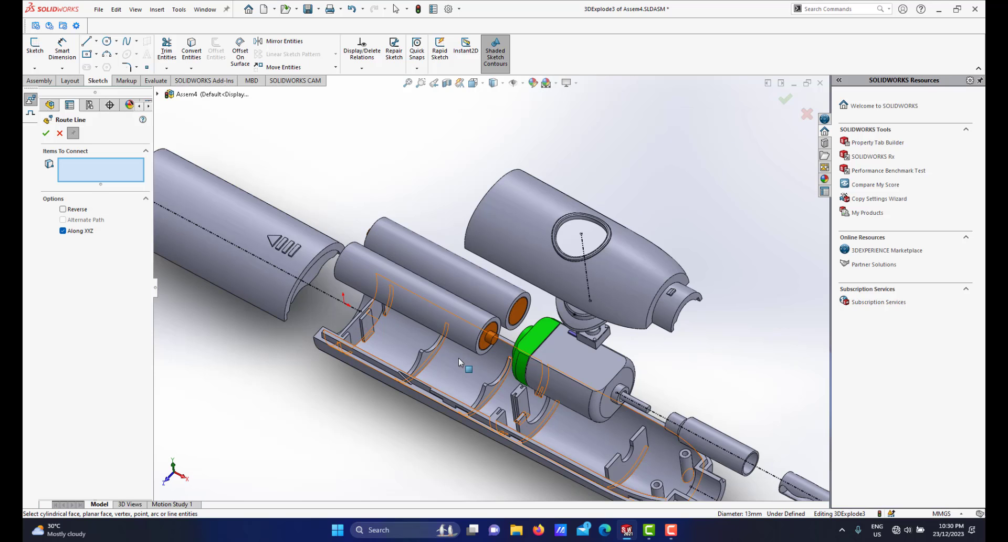
middle_click_drag(424, 327, 459, 320)
left_click(469, 229)
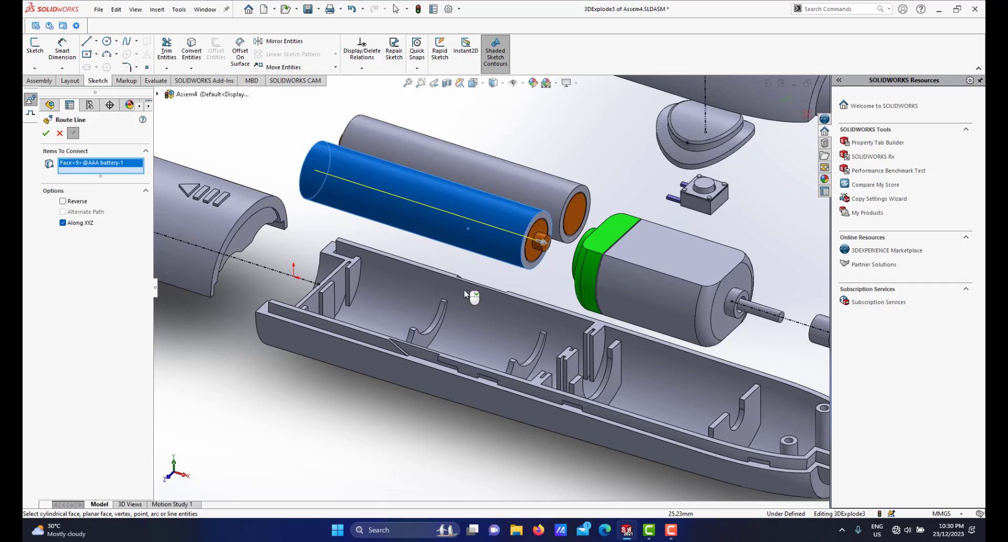
scroll(427, 364, "down", 5)
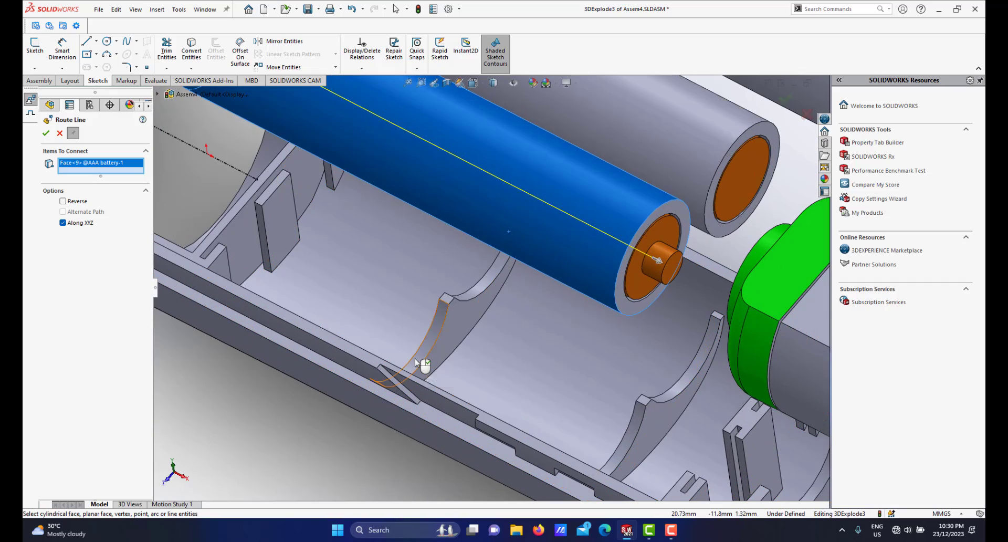
left_click(415, 358)
scroll(420, 357, "up", 3)
middle_click_drag(473, 357, 459, 234)
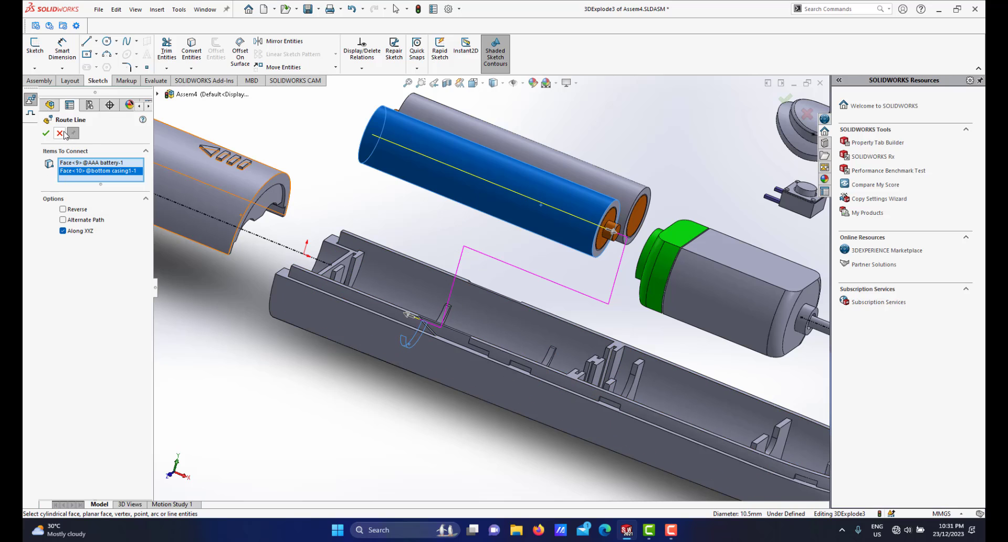
right_click(100, 175)
left_click(118, 182)
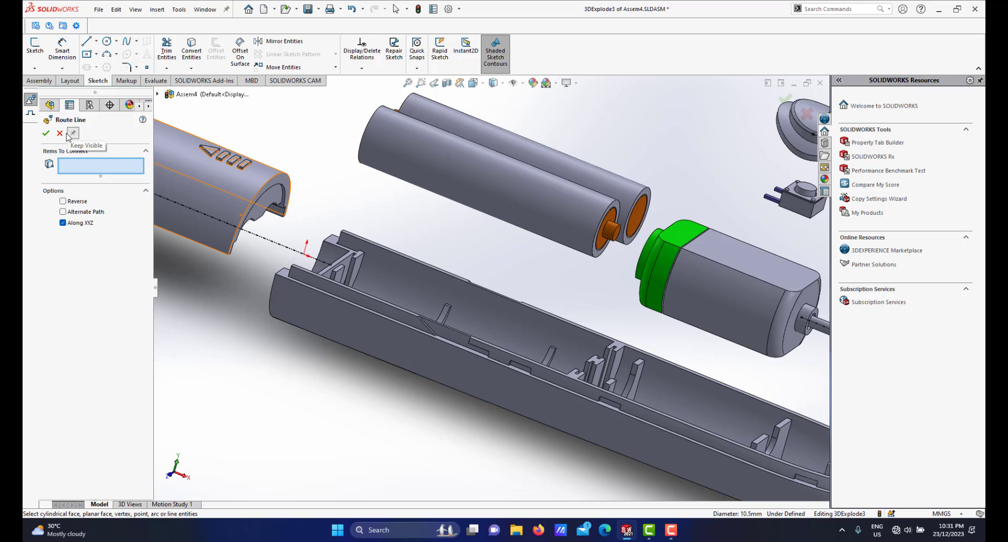
left_click(31, 116)
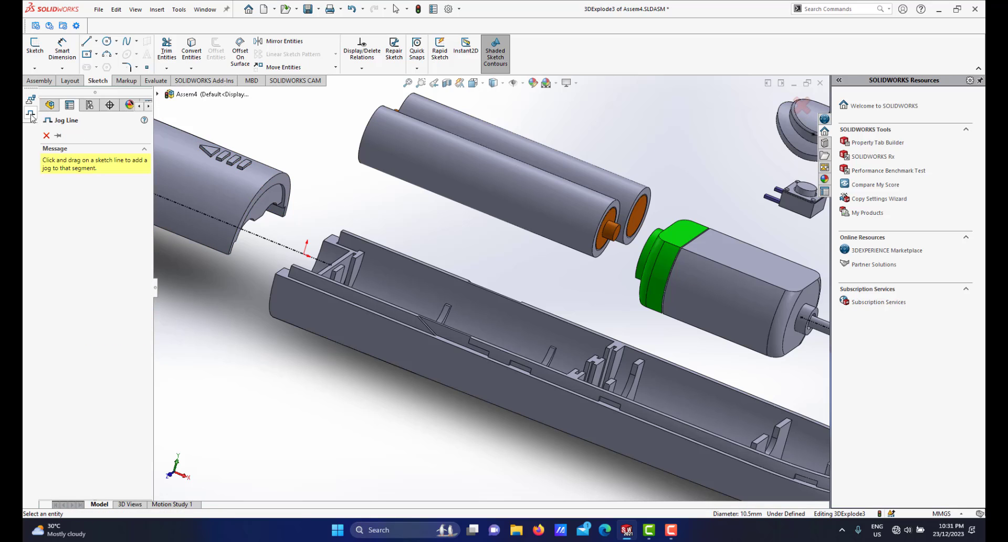
Sketch a vertical line in the front view from the middle of the AAA battery's underside down to the bottom casing
scroll(554, 322, "up", 3)
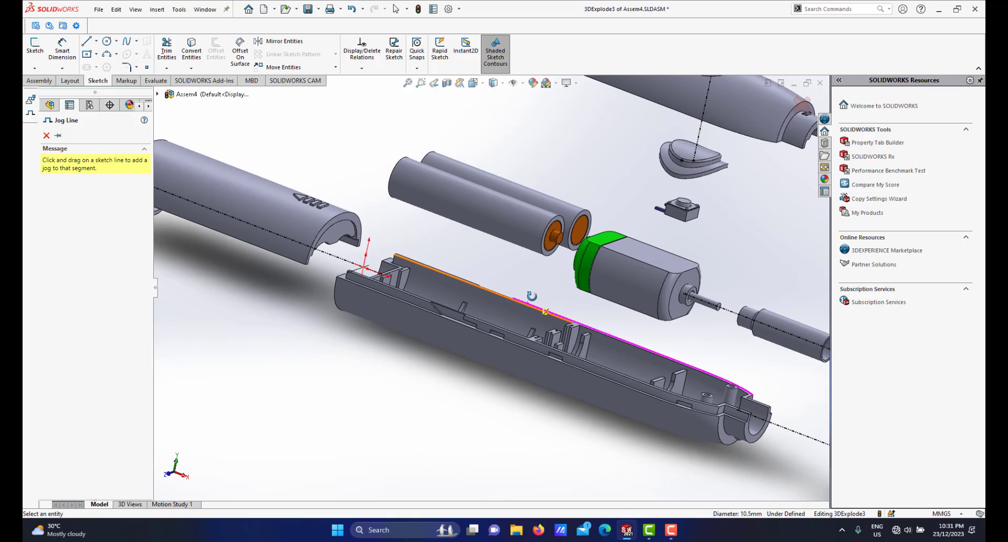
middle_click_drag(541, 292, 529, 284)
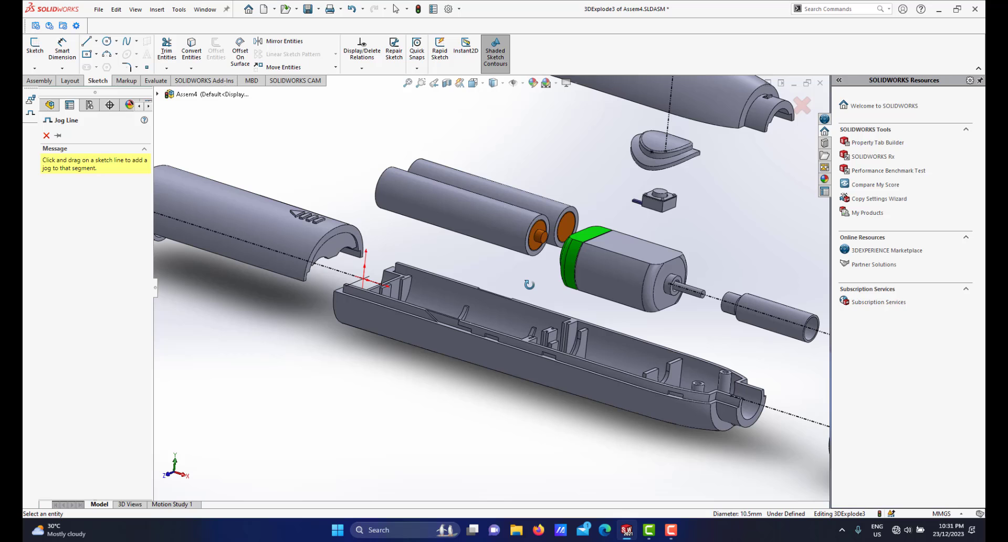
key("space")
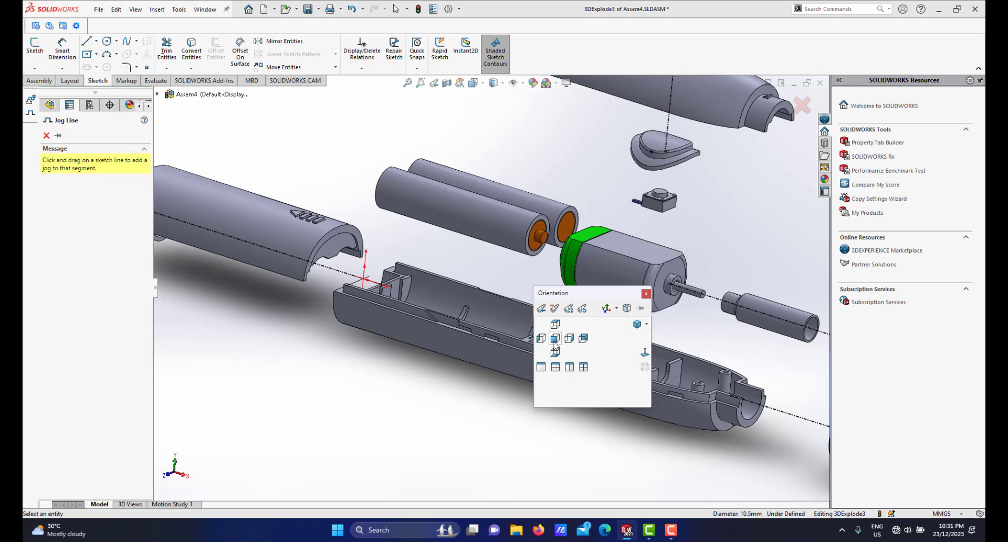
left_click(555, 341)
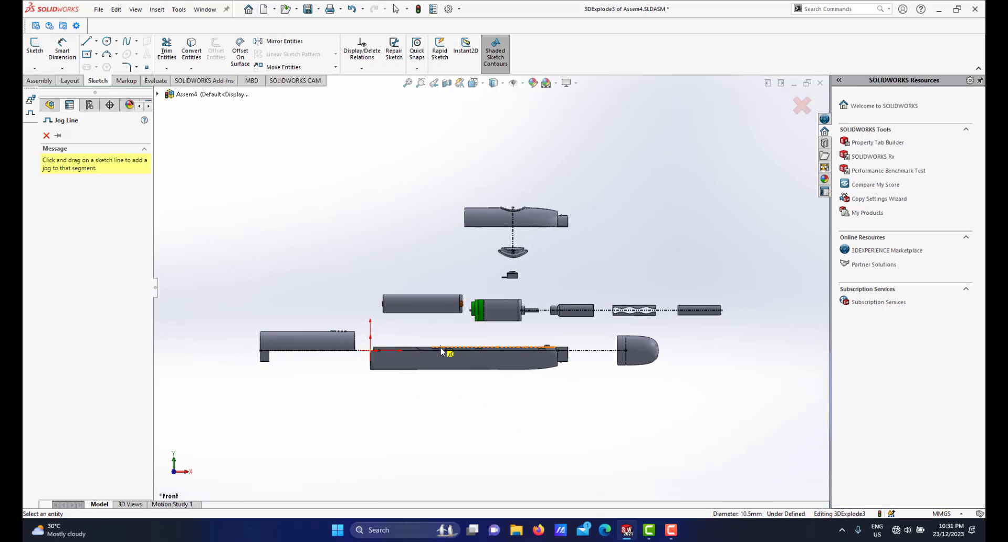
scroll(441, 352, "down", 2)
scroll(438, 326, "down", 3)
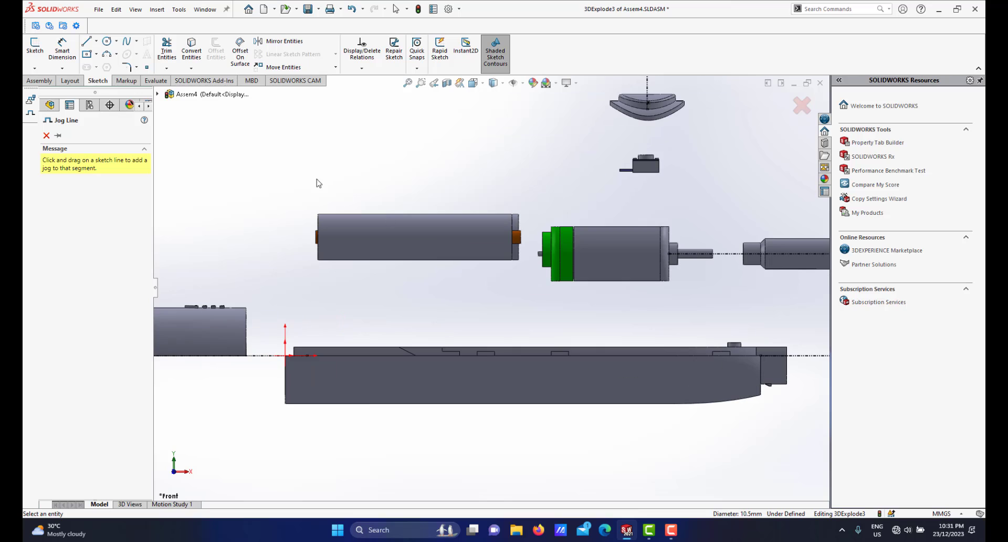
left_click(88, 42)
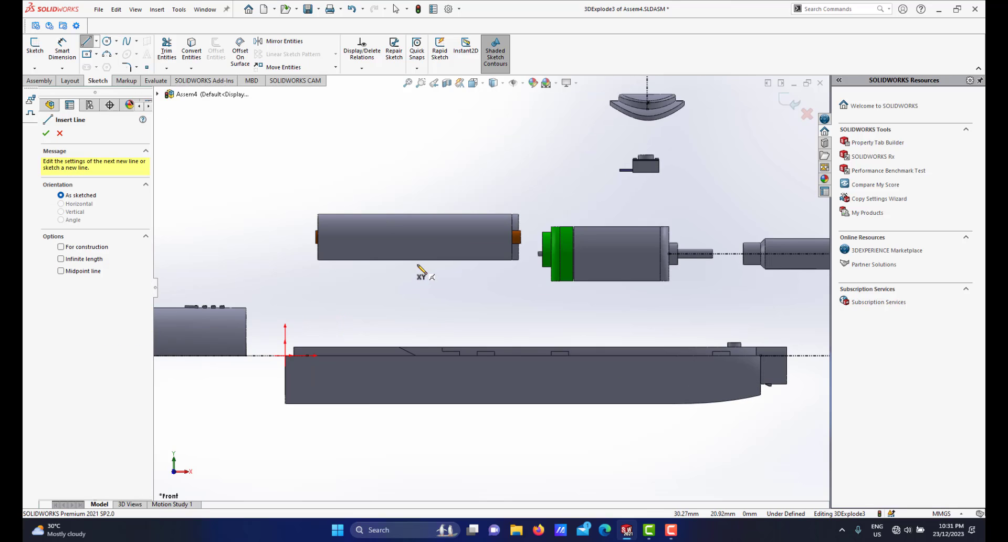
left_click(418, 262)
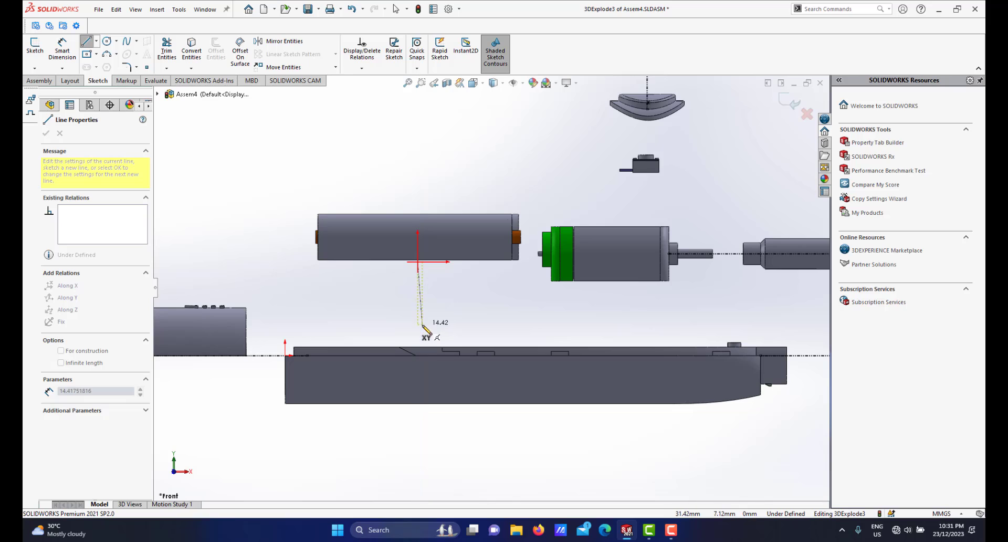
left_click(418, 363)
right_click(475, 317)
left_click(480, 324)
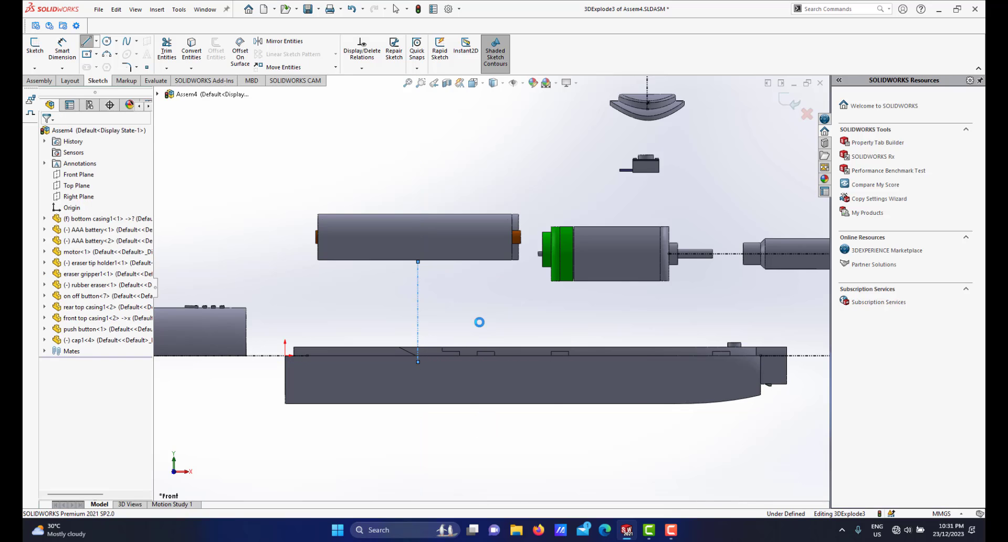
scroll(483, 287, "up", 2)
middle_click_drag(483, 290, 456, 318)
scroll(487, 285, "down", 3)
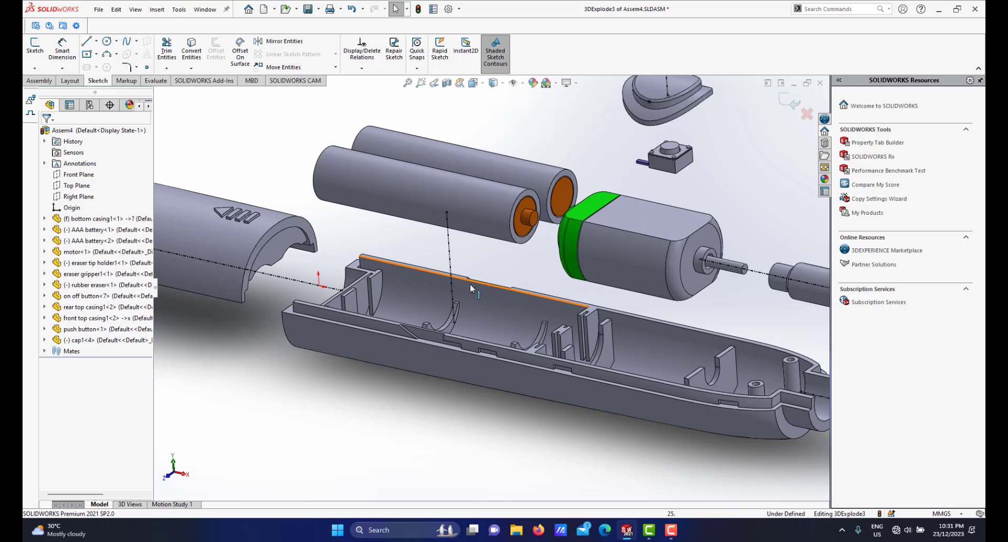
middle_click_drag(471, 284, 494, 189)
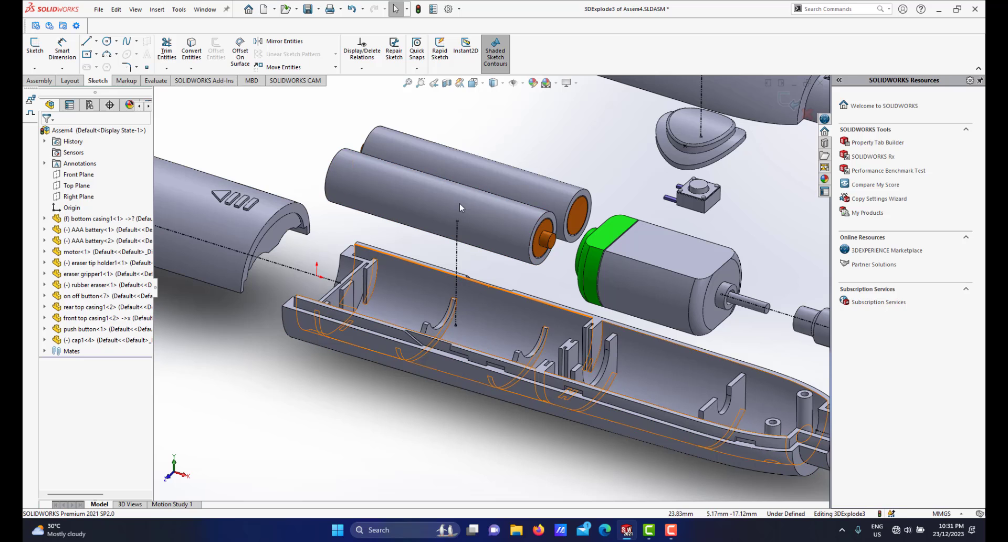
Examine the battery's explode line and the gaps between the on/off button, motor and bottom casing from several angles
scroll(491, 212, "down", 2)
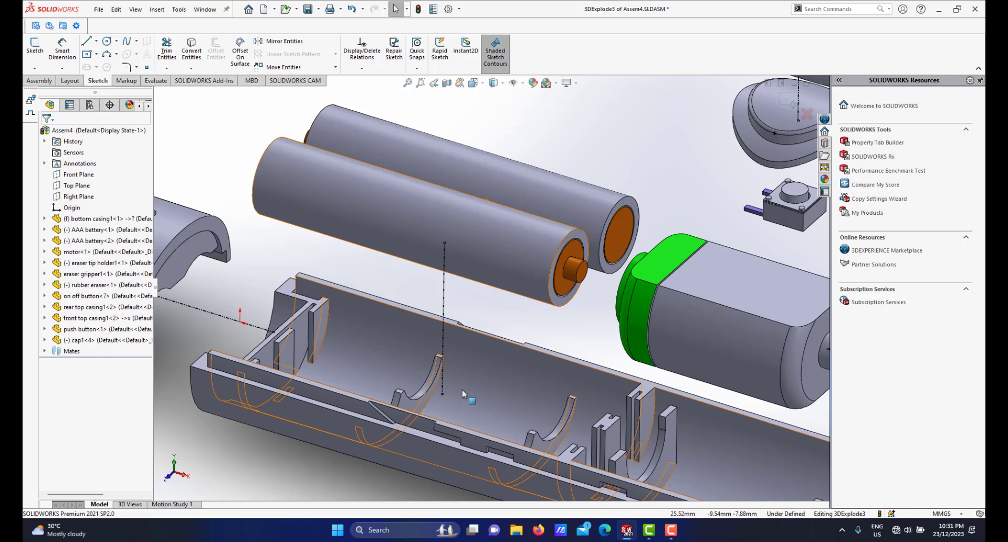
scroll(463, 393, "up", 5)
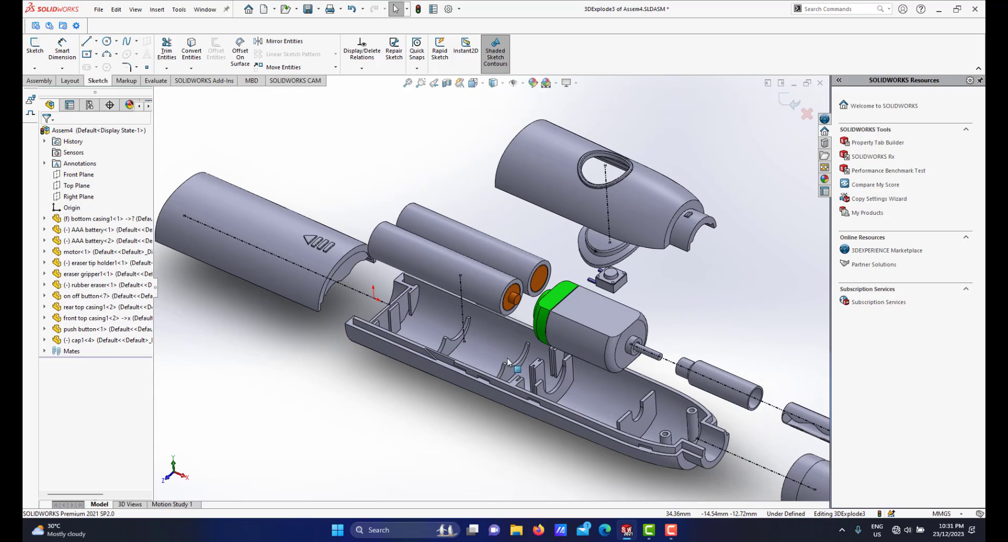
middle_click_drag(507, 362, 481, 312)
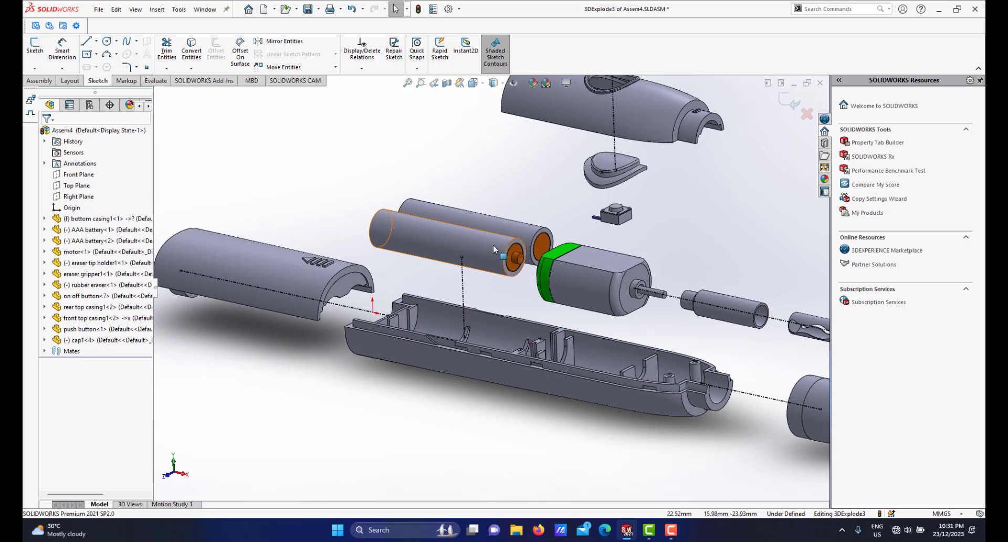
scroll(537, 292, "up", 4)
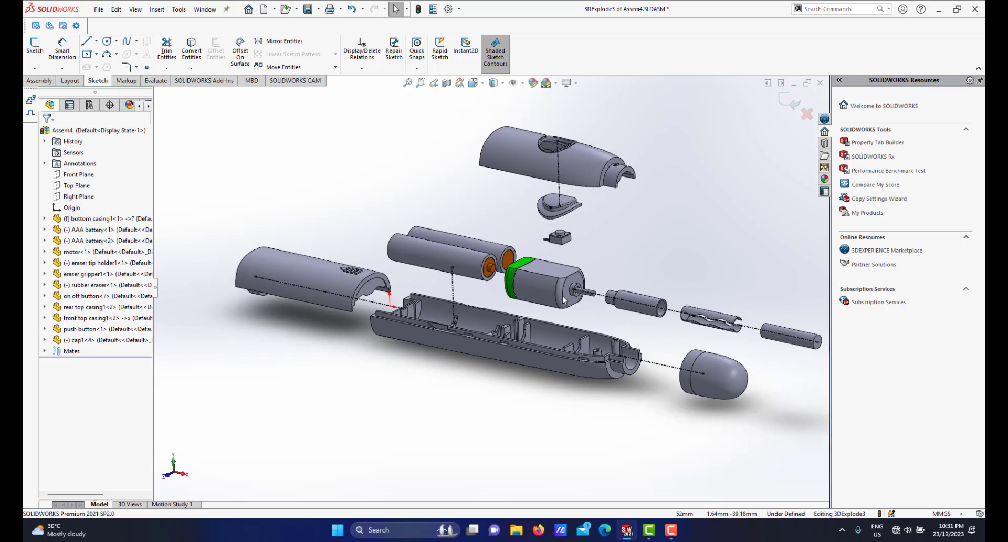
scroll(556, 249, "down", 3)
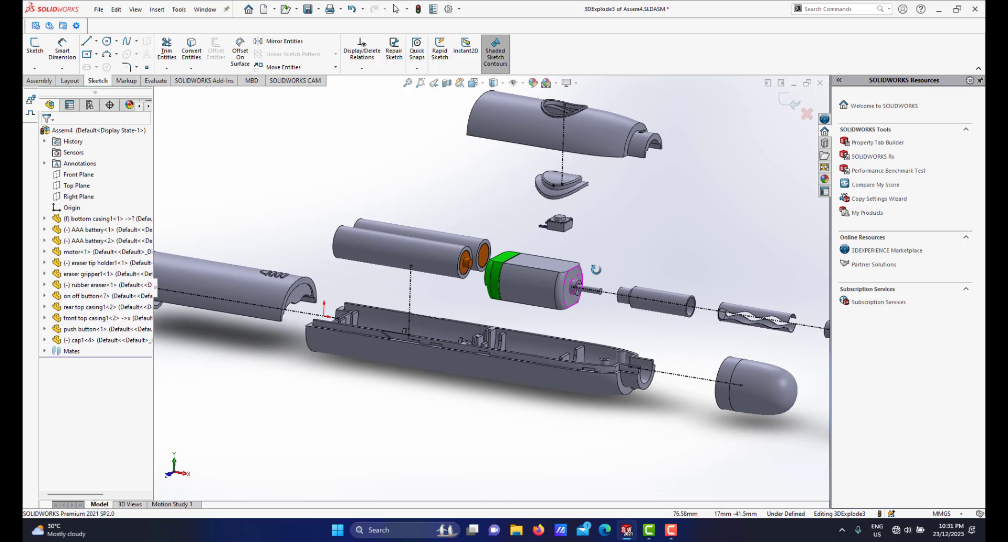
middle_click_drag(562, 248, 568, 226)
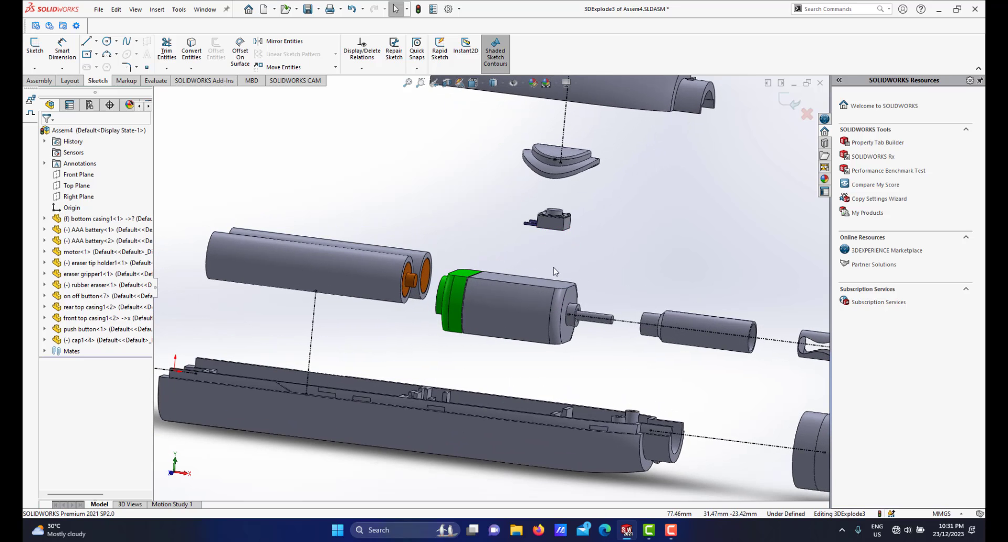
middle_click_drag(554, 271, 543, 301)
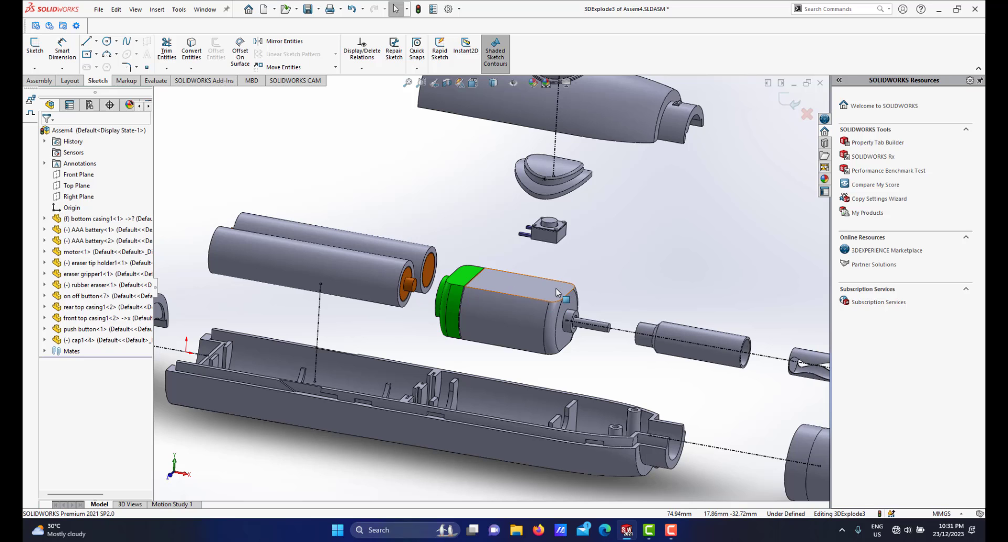
scroll(557, 293, "down", 3)
scroll(533, 287, "up", 3)
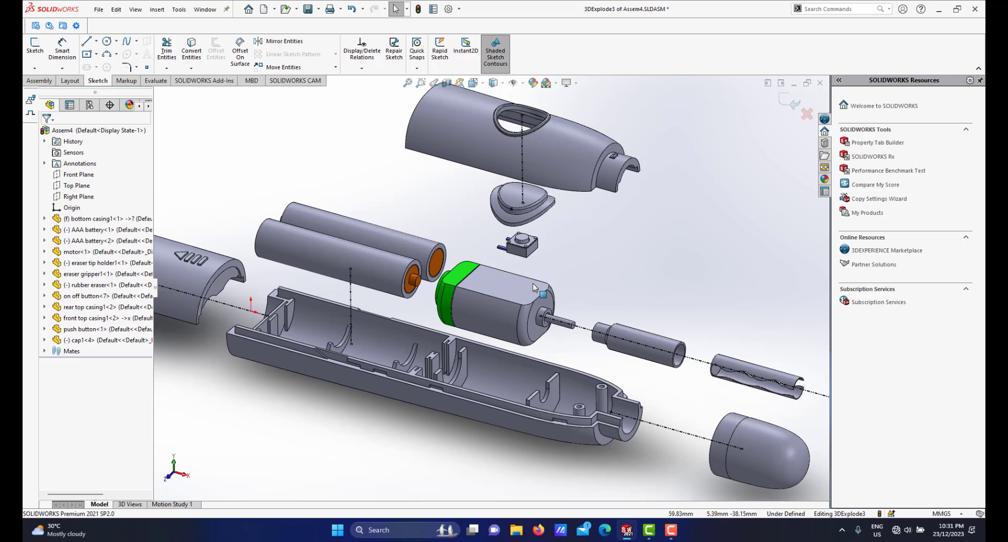
middle_click_drag(533, 287, 547, 270)
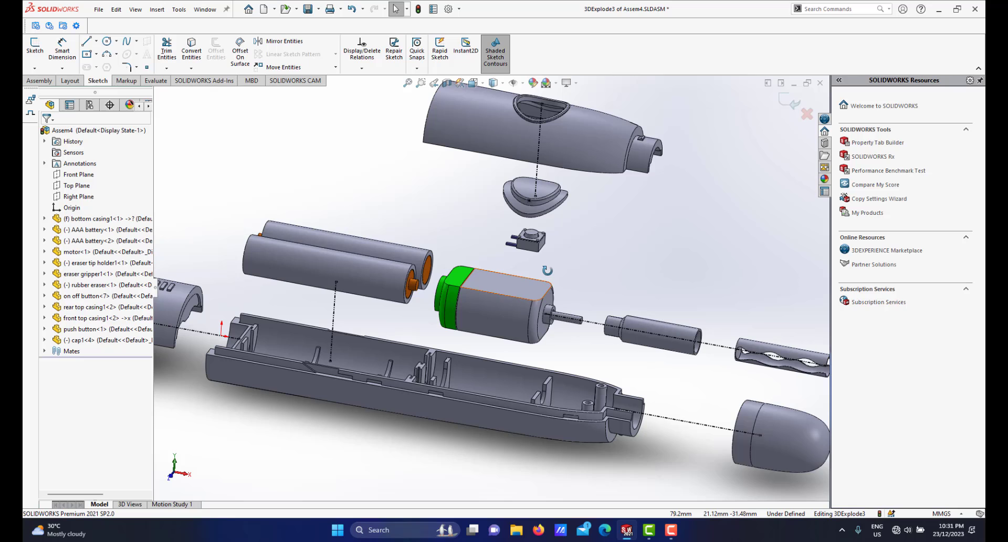
Sketch a vertical line in the front view from the middle of the on/off button's underside down to the motor's upper face
key("space")
left_click(574, 325)
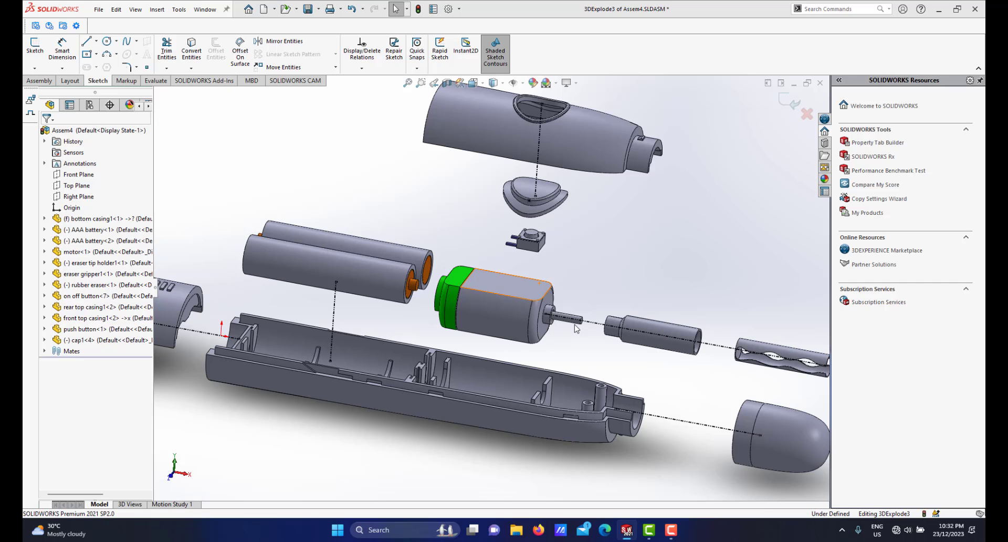
scroll(513, 286, "down", 3)
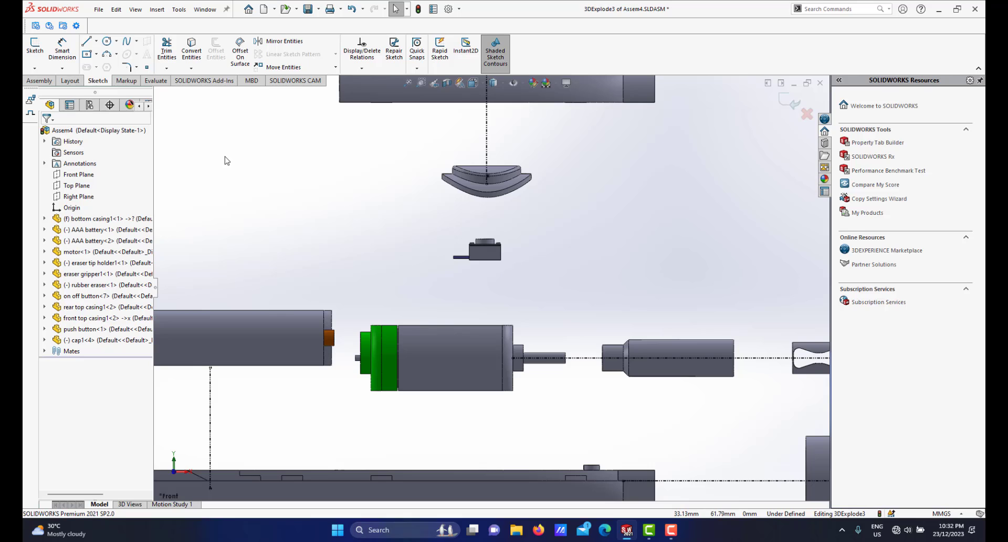
left_click(86, 41)
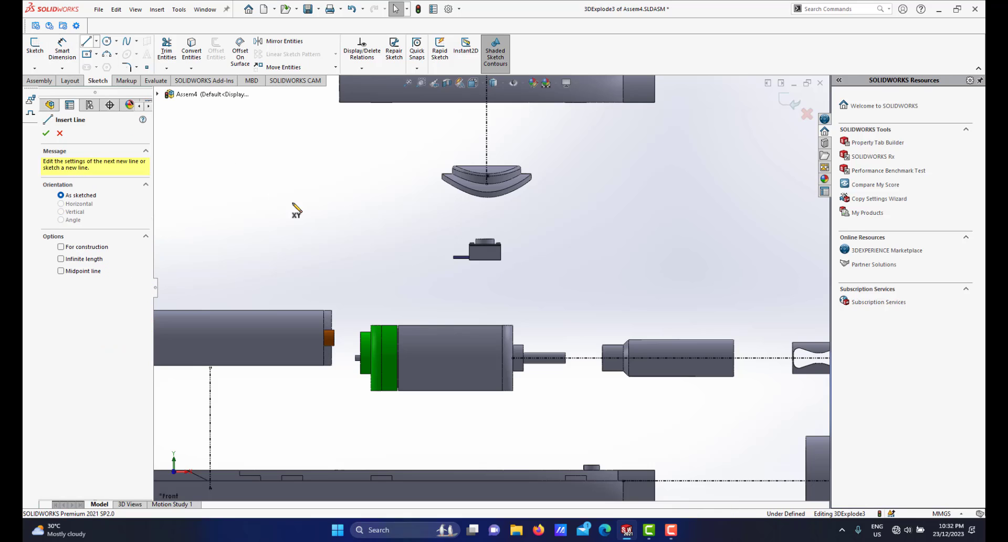
left_click(484, 263)
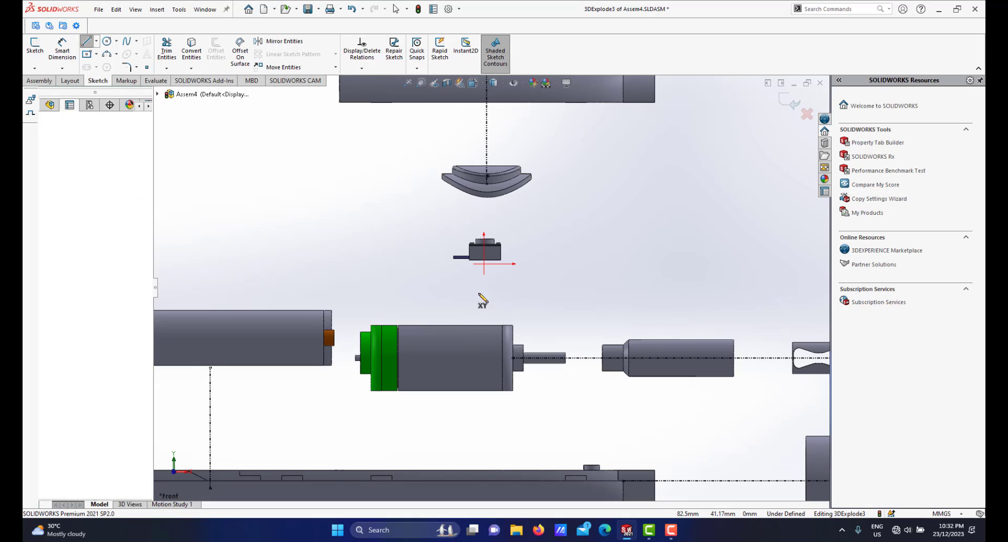
left_click(484, 323)
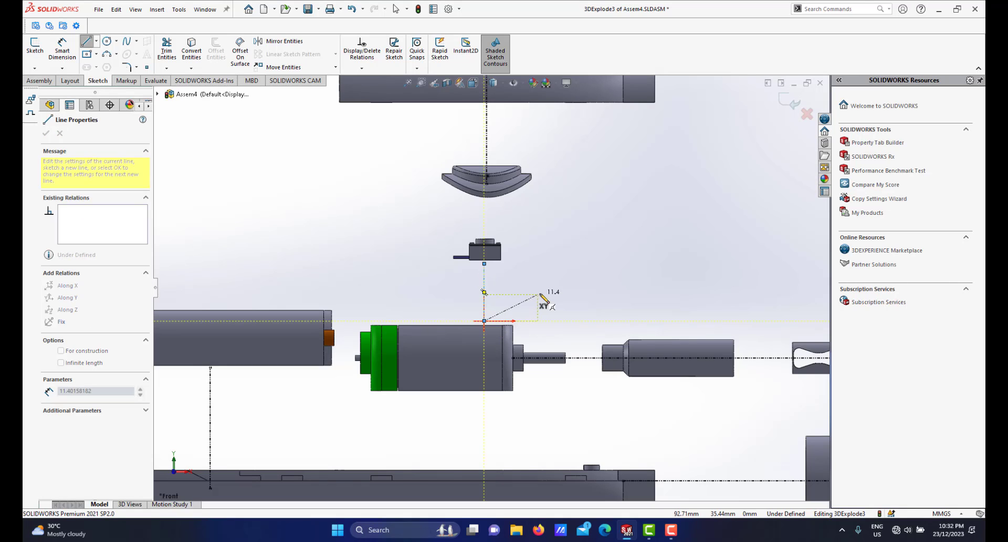
right_click(551, 293)
left_click(559, 300)
Examine the explode line between the on/off button and motor, and the bottom casing's interior around the screw posts
key("f")
middle_click_drag(551, 298, 507, 309)
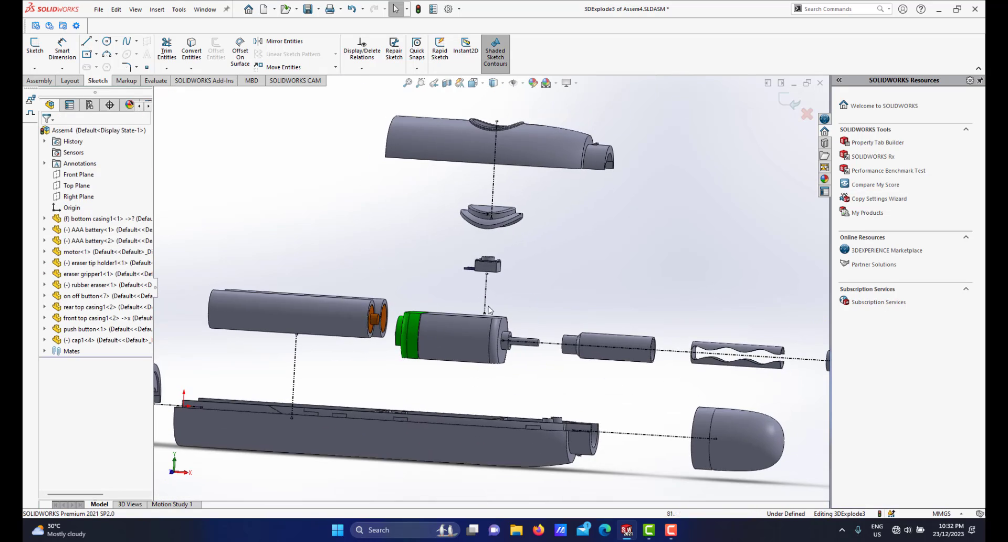
scroll(478, 333, "down", 2)
middle_click_drag(470, 346, 471, 367)
scroll(496, 344, "up", 3)
middle_click_drag(503, 339, 527, 242)
scroll(504, 239, "down", 3)
scroll(502, 285, "up", 3)
middle_click_drag(503, 285, 533, 184)
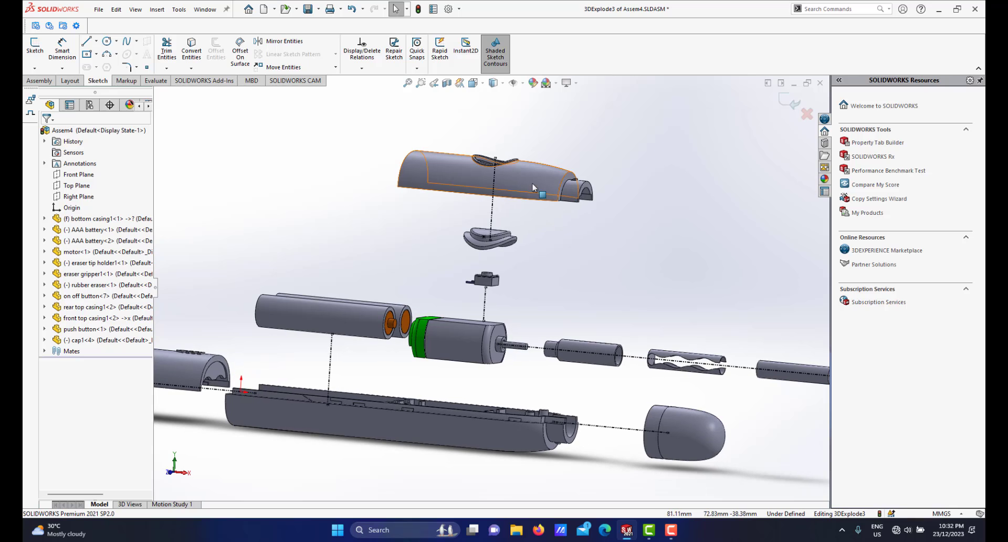
middle_click_drag(541, 283, 551, 323)
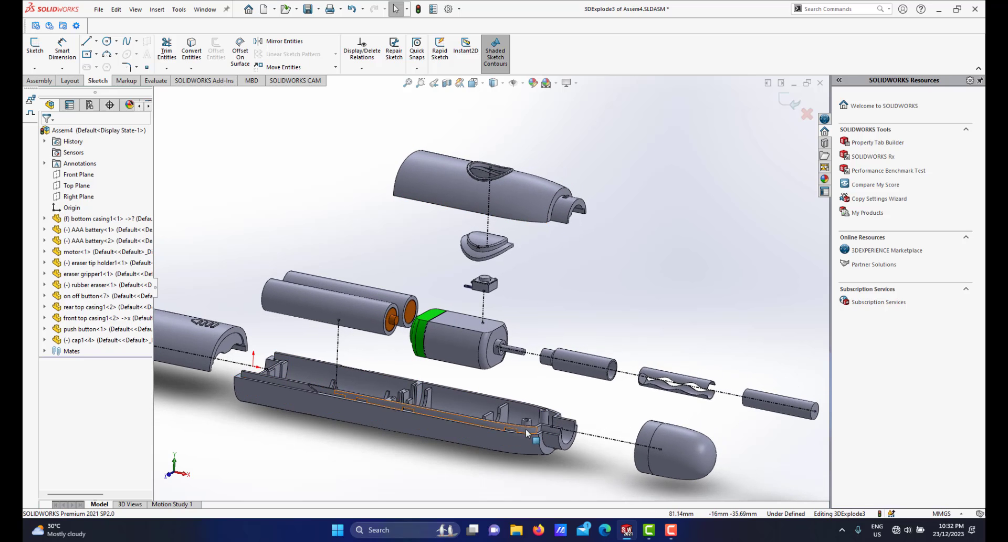
scroll(525, 429, "down", 10)
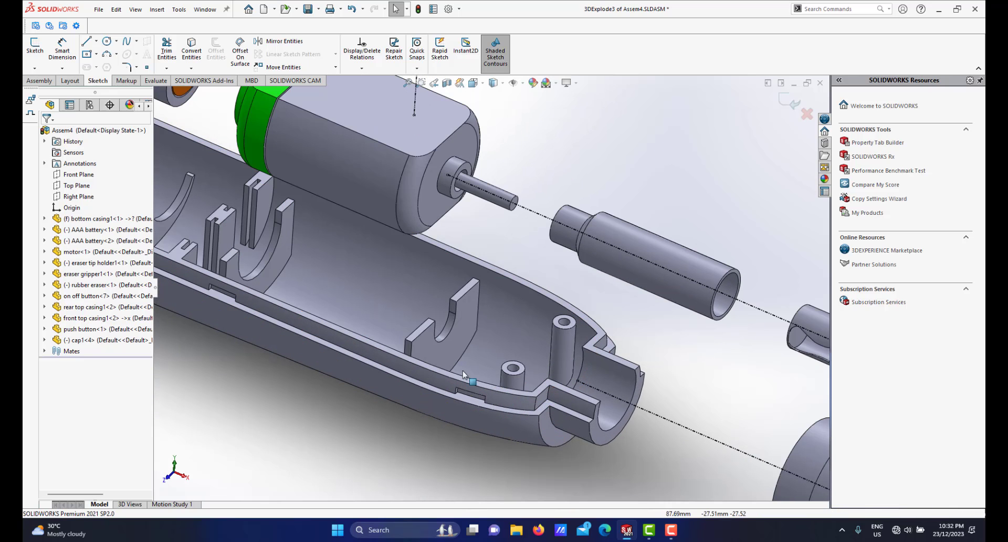
scroll(463, 374, "up", 6)
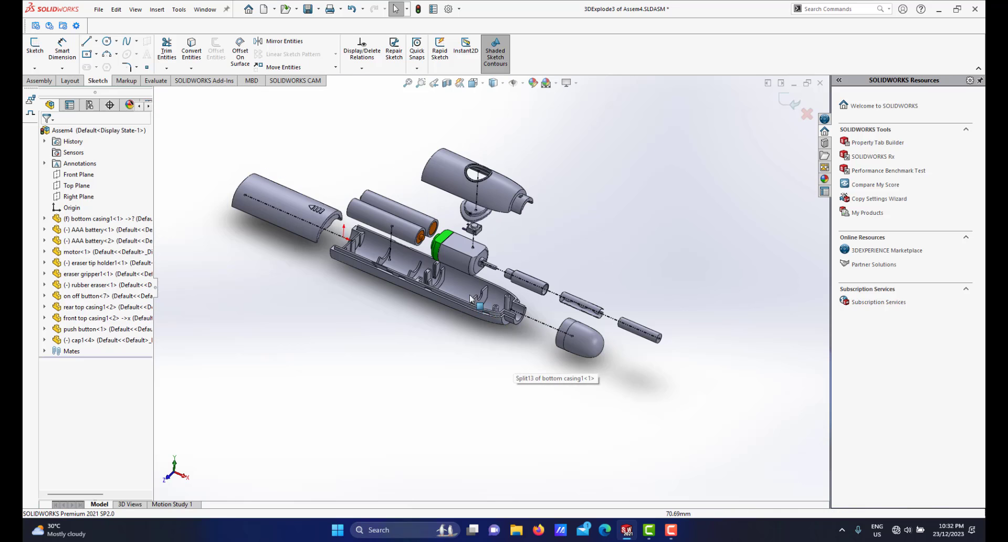
middle_click_drag(470, 298, 494, 284)
Sketch a vertical line in the front view from the front top casing's lower edge near its nose down to the bottom casing by the screw posts
key("space")
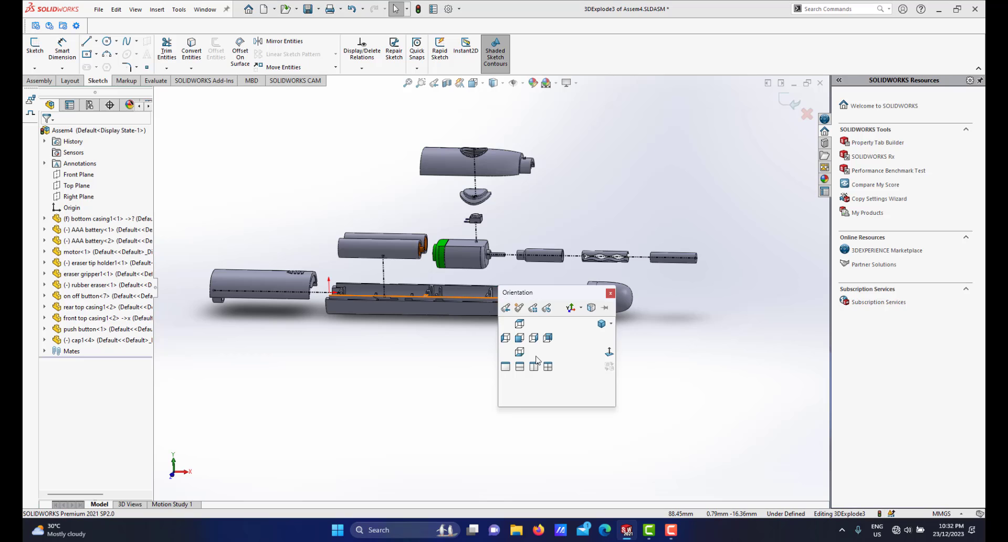
left_click(519, 338)
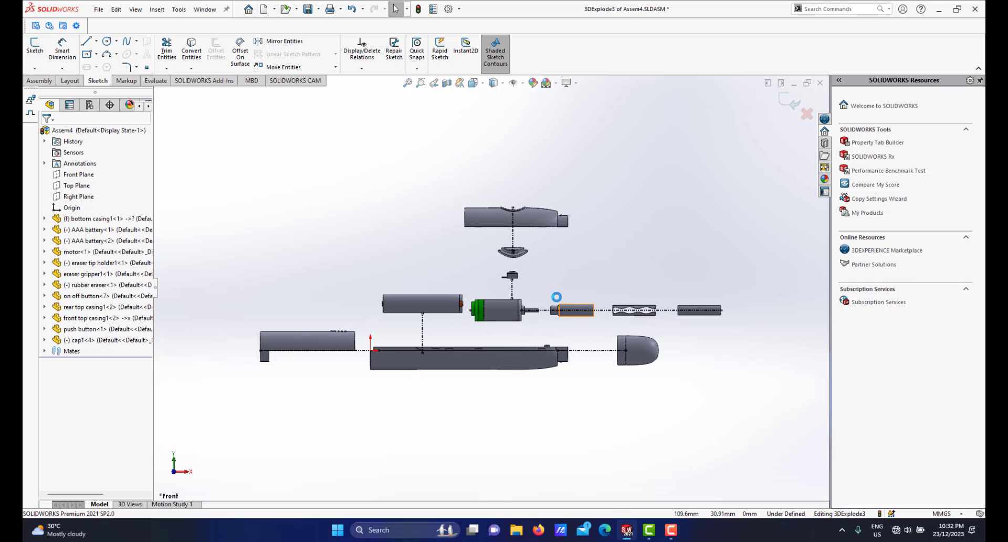
scroll(515, 285, "down", 5)
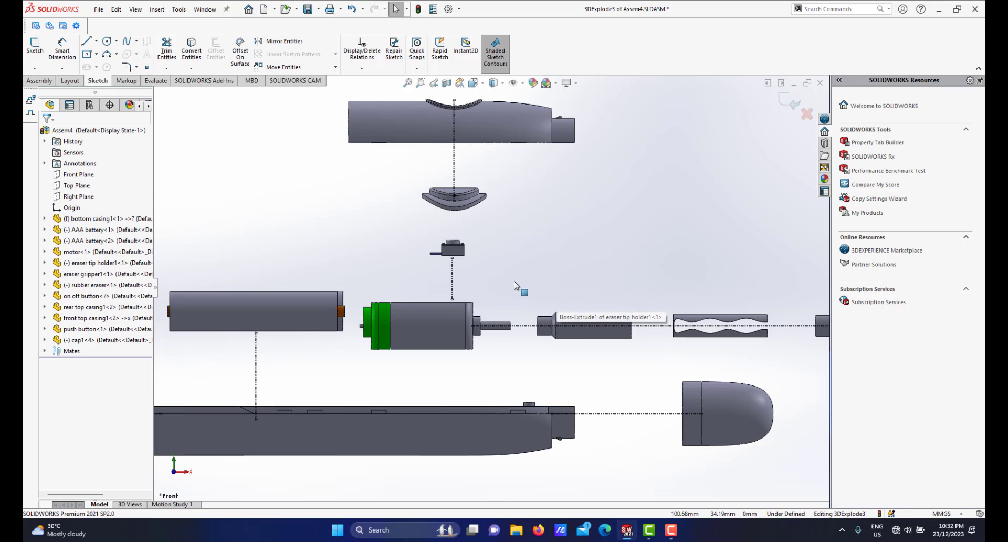
left_click(90, 43)
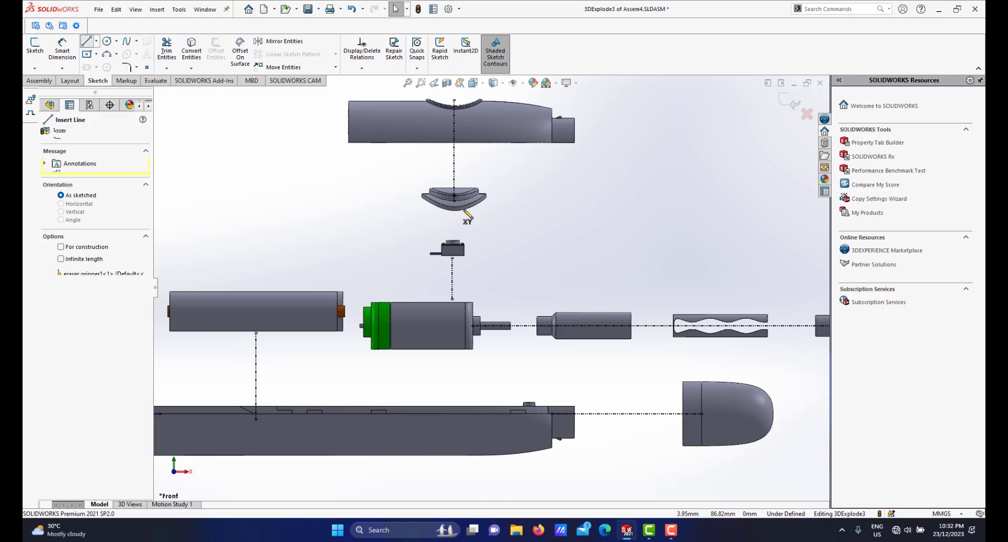
left_click(522, 147)
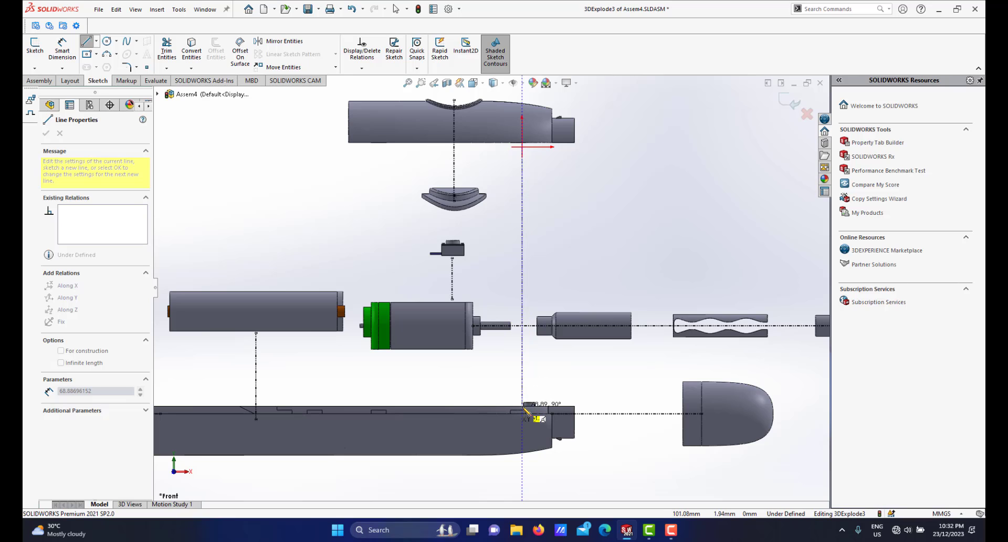
left_click(522, 410)
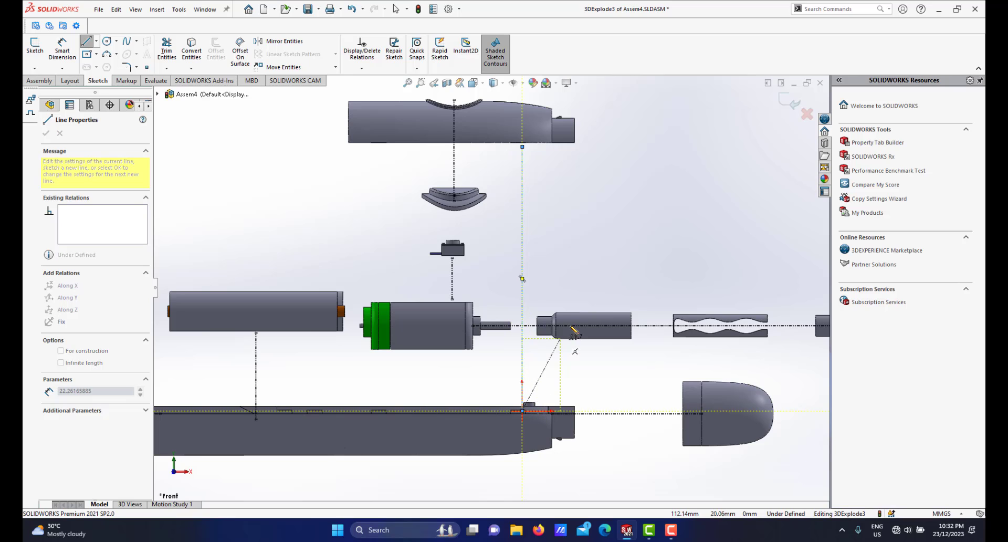
right_click(583, 284)
left_click(593, 286)
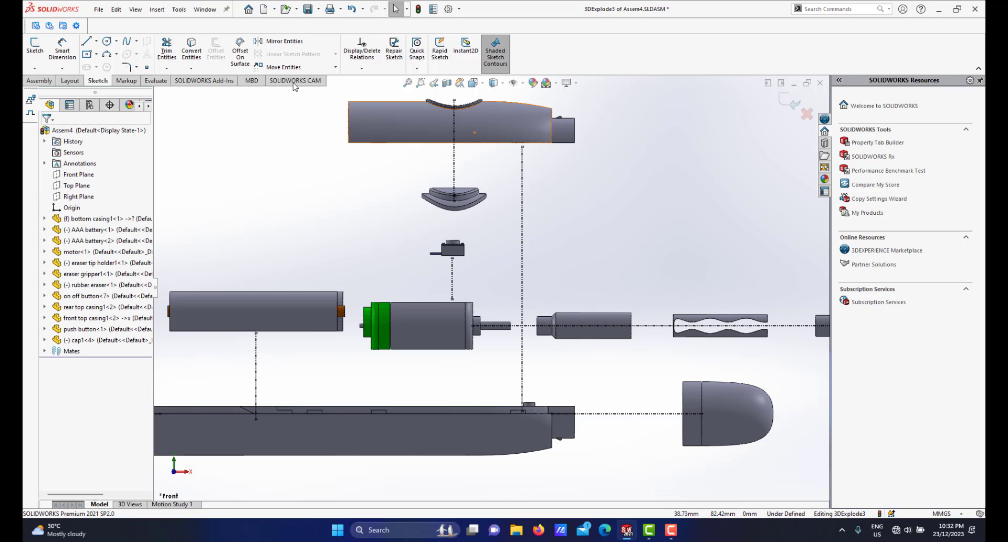
Sketch a second vertical line from the lower edge near the front top casing's rear end down to the bottom casing
left_click(87, 41)
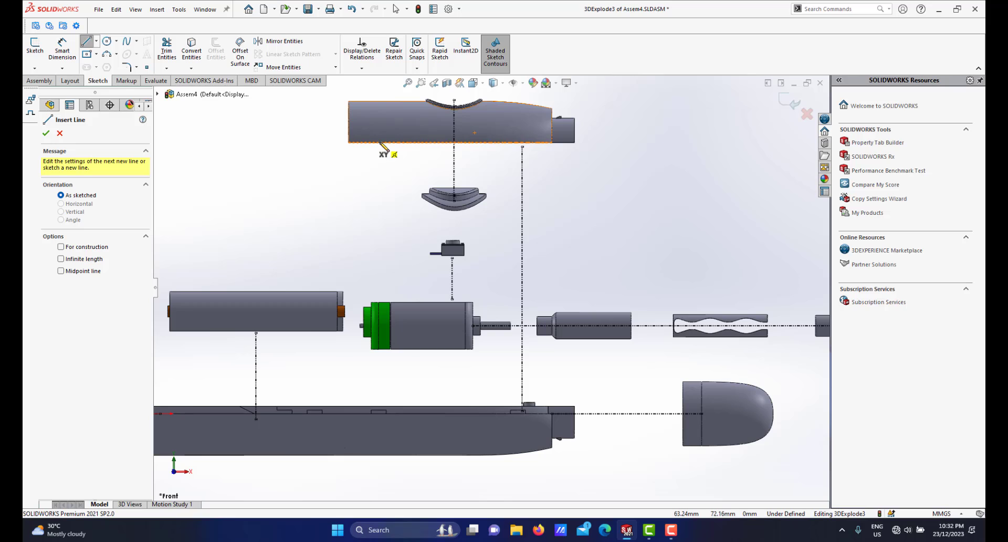
left_click(377, 148)
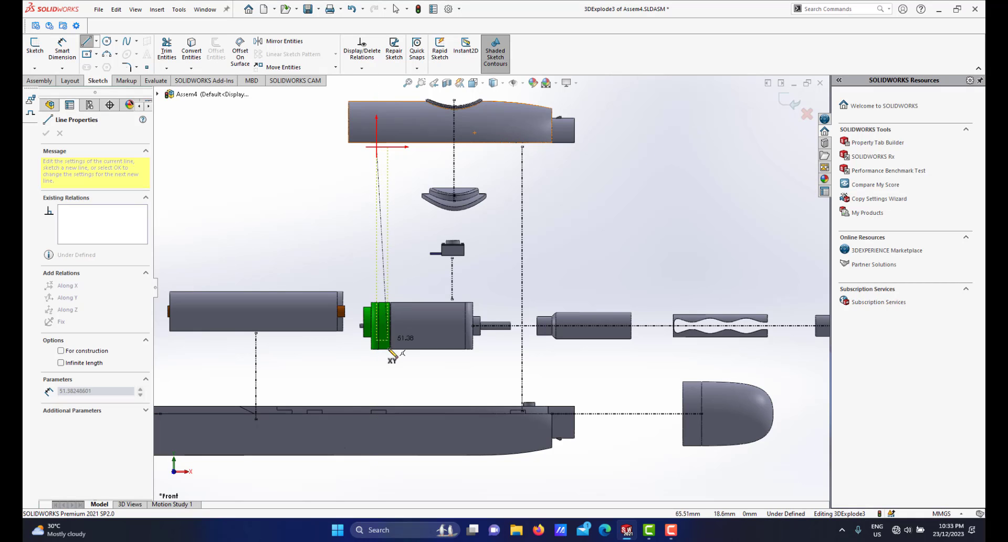
left_click(378, 411)
right_click(418, 379)
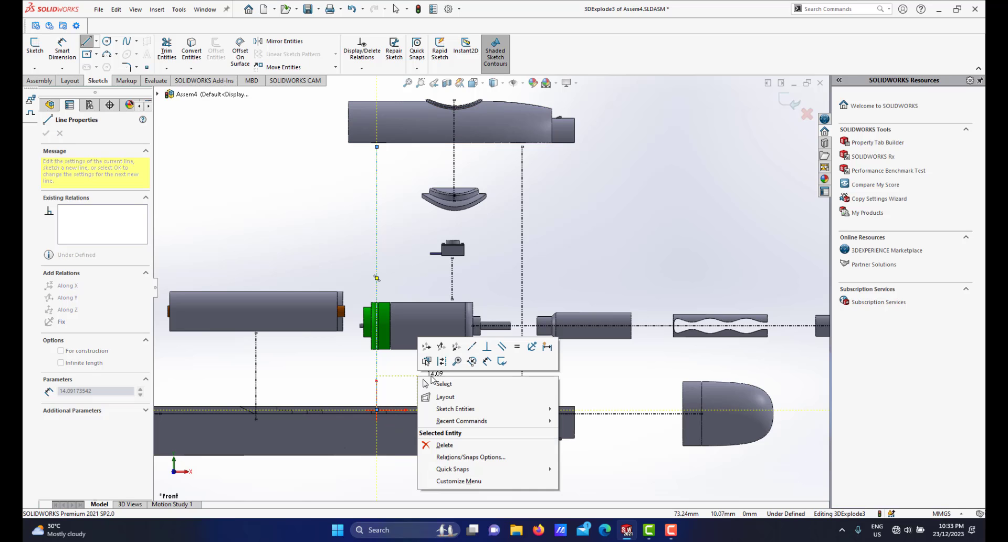
left_click(438, 387)
Examine the two vertical lines between the front top casing and bottom casing, and the motor's position between them
scroll(445, 342, "up", 2)
middle_click_drag(473, 271, 454, 286)
scroll(454, 286, "down", 1)
scroll(455, 286, "down", 3)
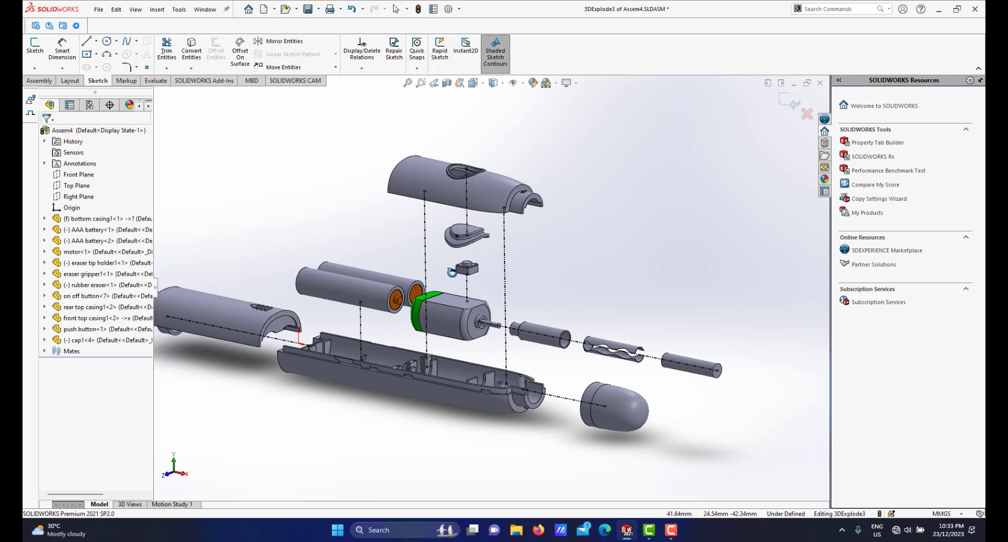
middle_click_drag(474, 288, 478, 269)
scroll(479, 325, "up", 2)
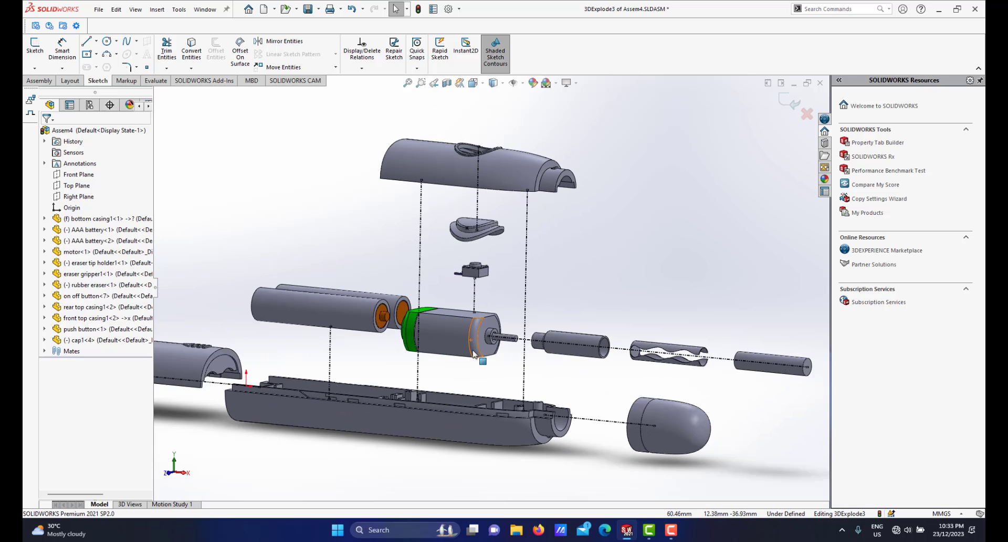
scroll(491, 350, "down", 2)
middle_click_drag(488, 320, 482, 365)
scroll(504, 344, "up", 2)
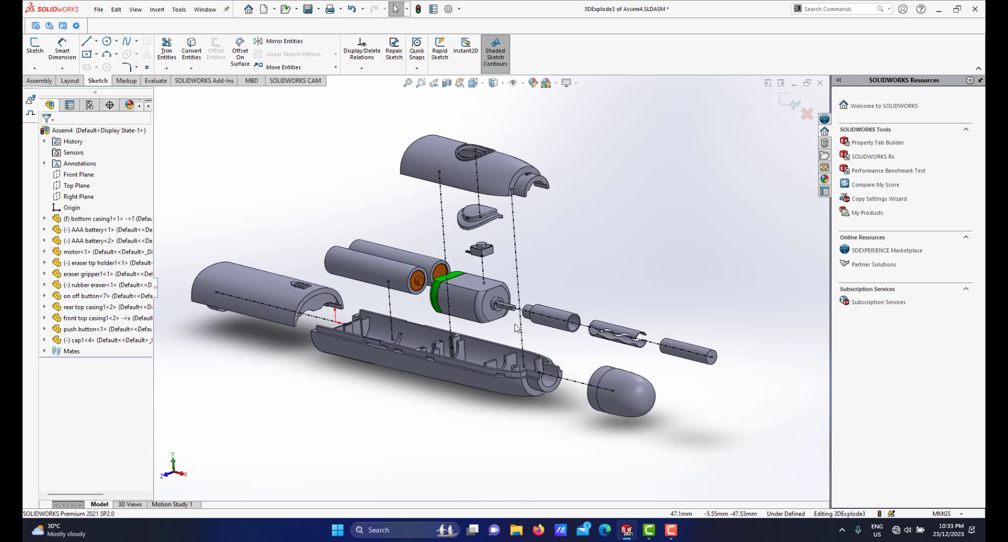
middle_click_drag(517, 326, 530, 315)
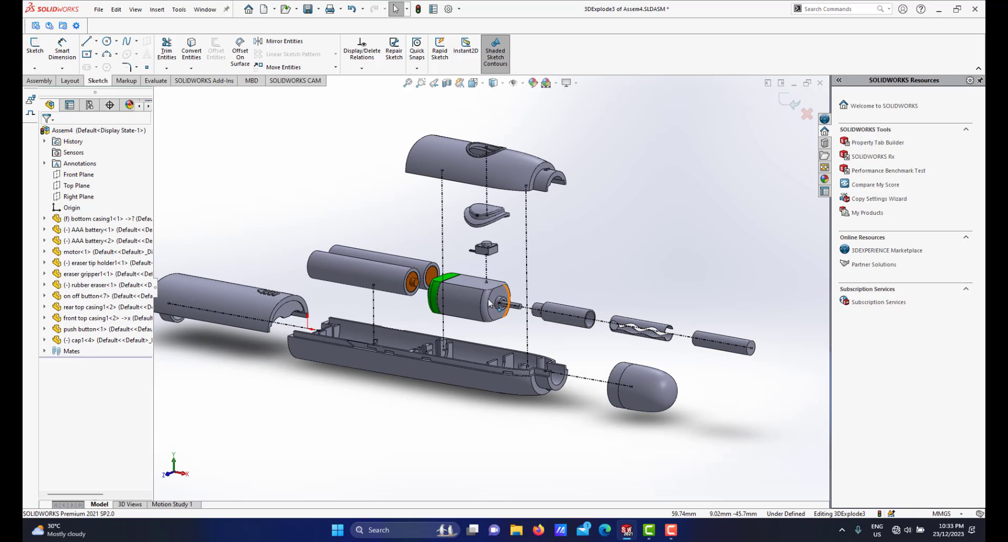
scroll(489, 303, "down", 2)
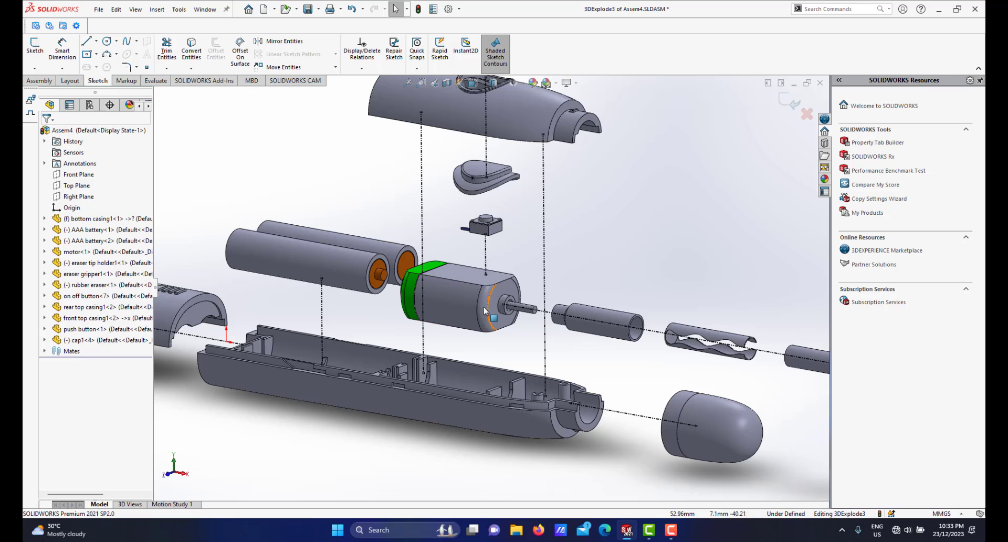
scroll(481, 365, "up", 2)
scroll(478, 329, "down", 4)
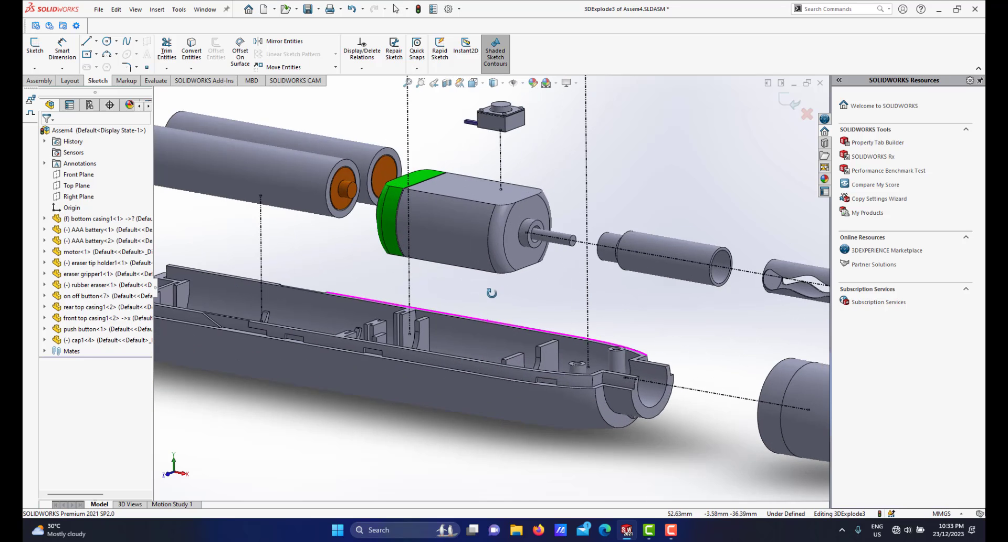
Sketch a vertical explode line in the front view from the motor's lower edge down into the bottom casing
middle_click_drag(492, 293, 544, 315)
scroll(545, 284, "down", 2)
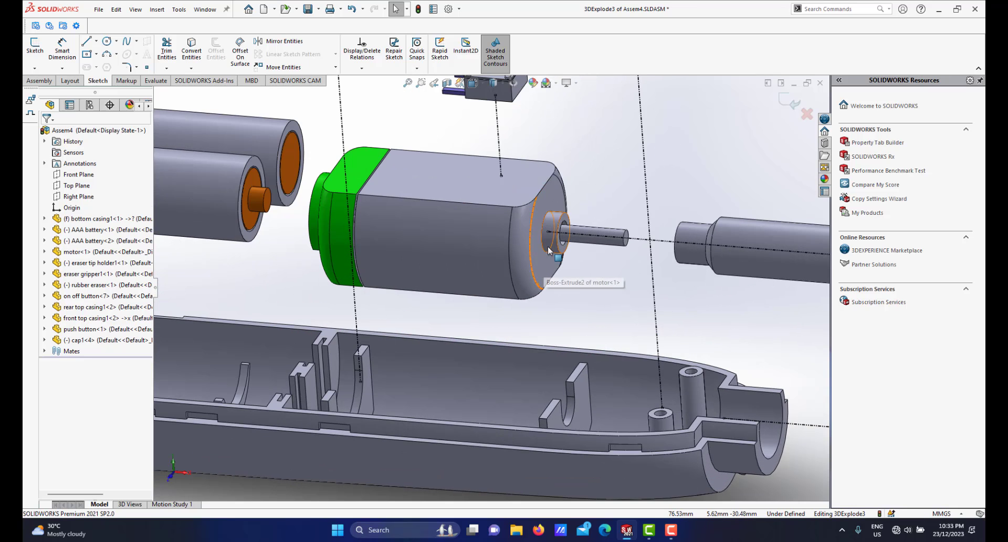
middle_click_drag(558, 400, 568, 403)
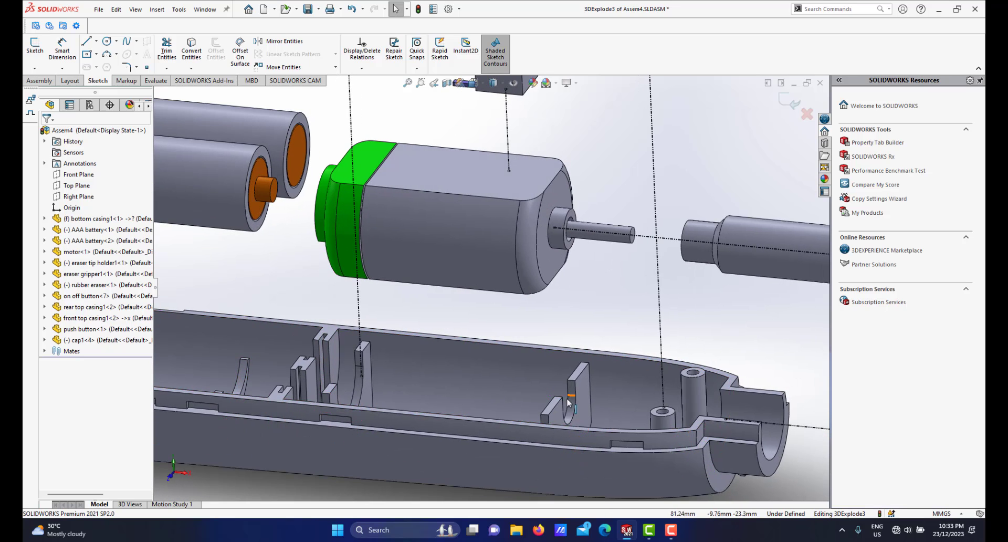
scroll(486, 286, "up", 3)
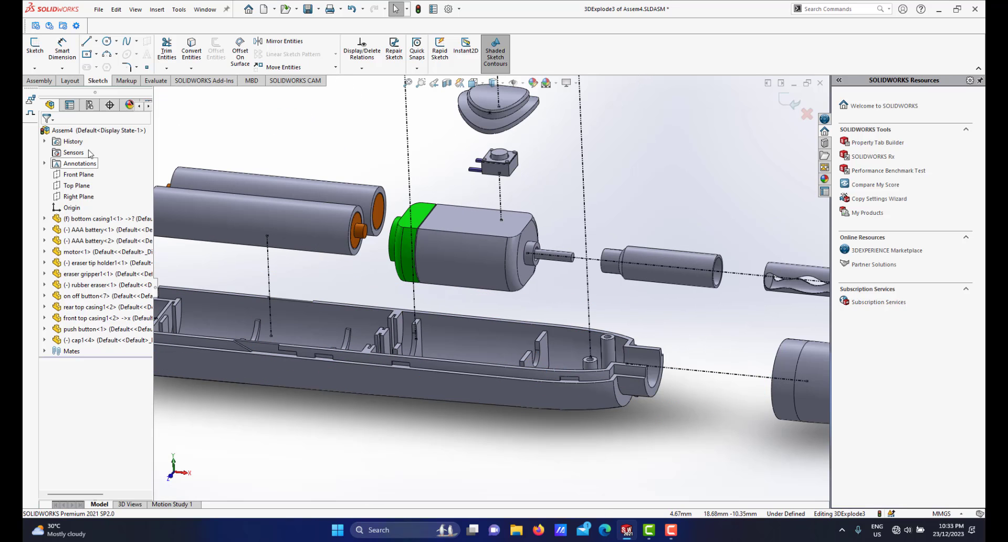
middle_click_drag(361, 305, 365, 275)
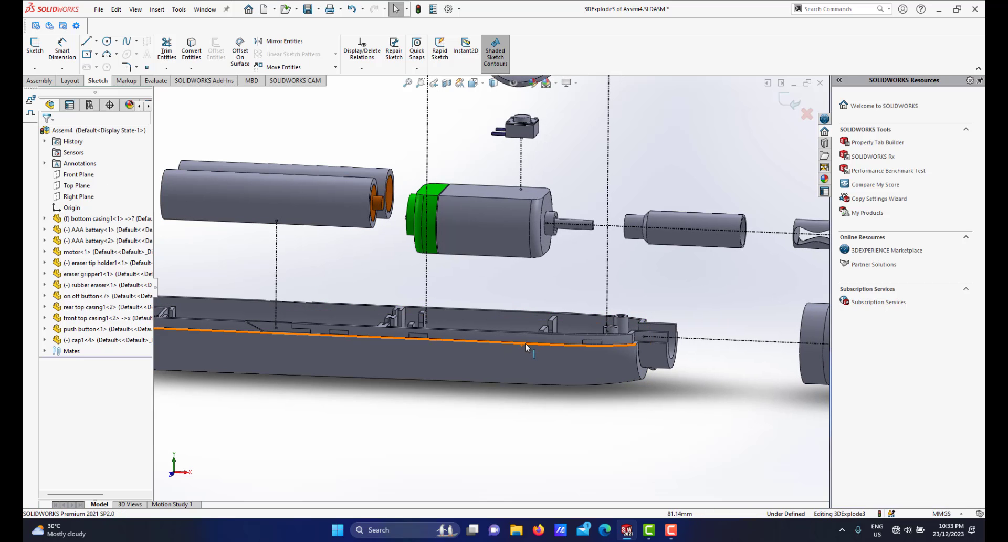
key("space")
left_click(556, 395)
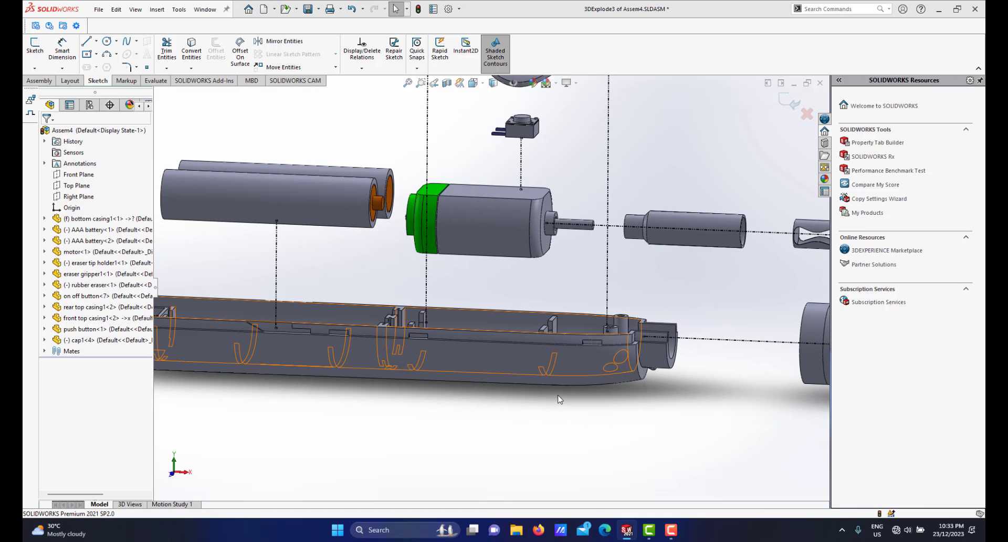
scroll(525, 328, "down", 1)
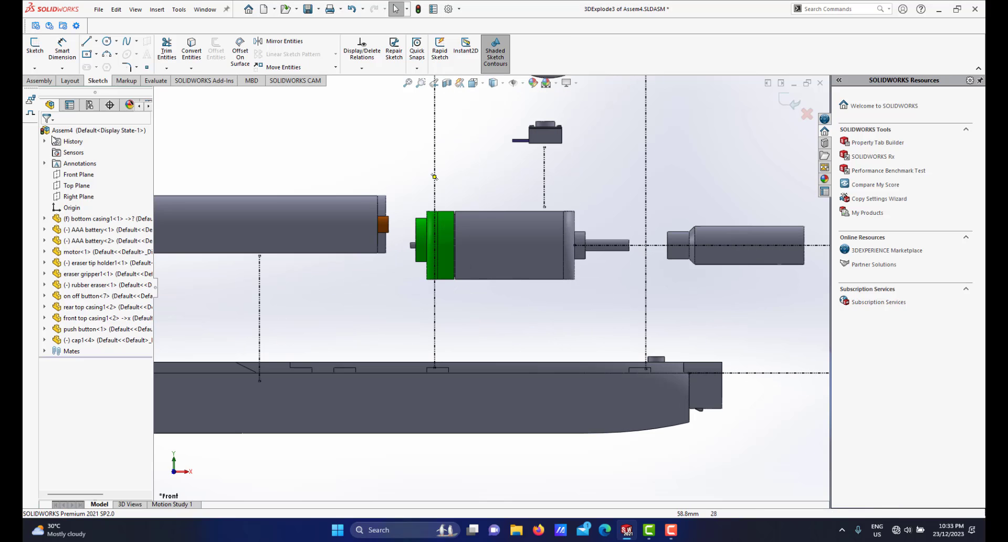
left_click(87, 44)
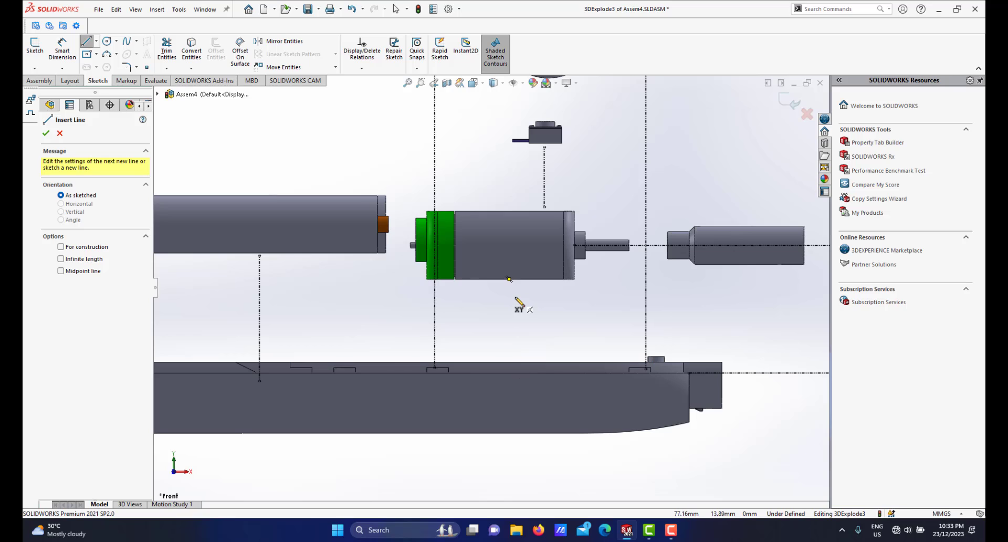
left_click(508, 279)
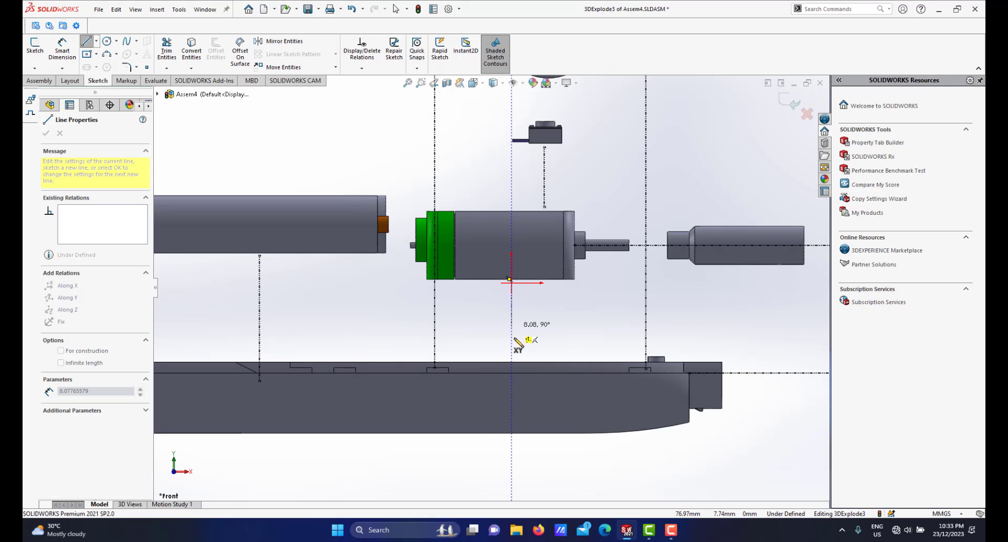
left_click(512, 411)
right_click(555, 411)
left_click(573, 416)
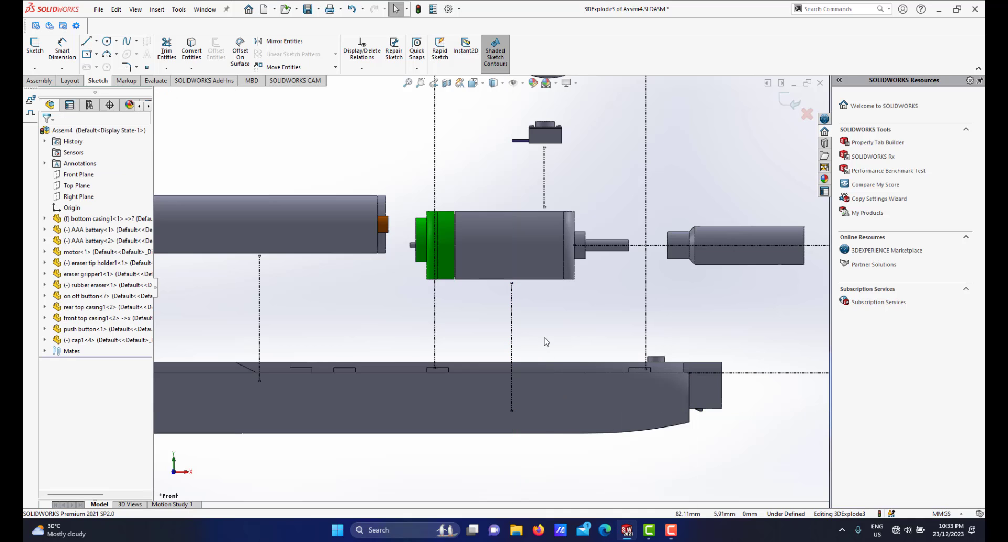
Check the motor's explode line in the bottom casing, and save the exploded assembly in isometric view with the explode sketch closed
middle_click_drag(546, 362, 519, 393)
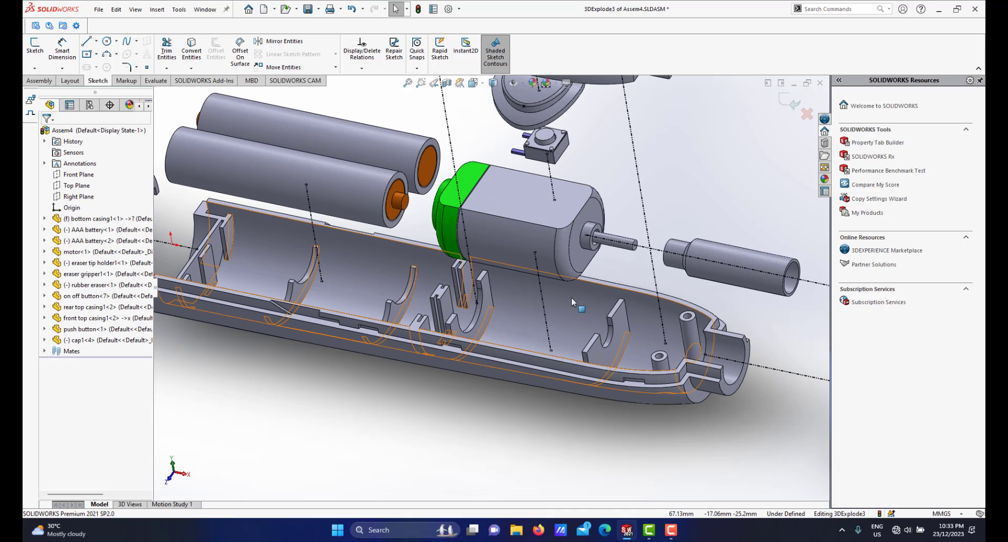
middle_click_drag(572, 297, 514, 306)
scroll(576, 318, "down", 3)
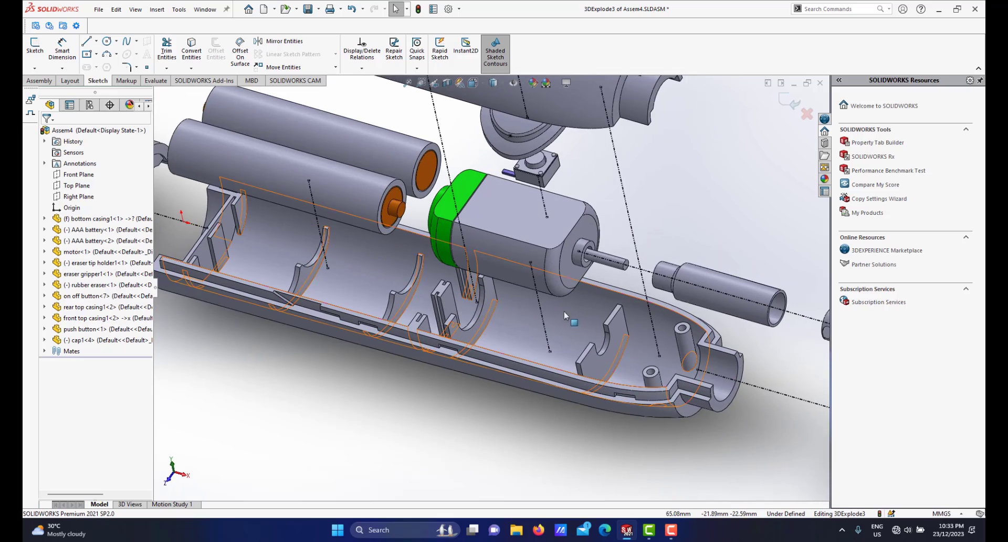
scroll(505, 344, "up", 5)
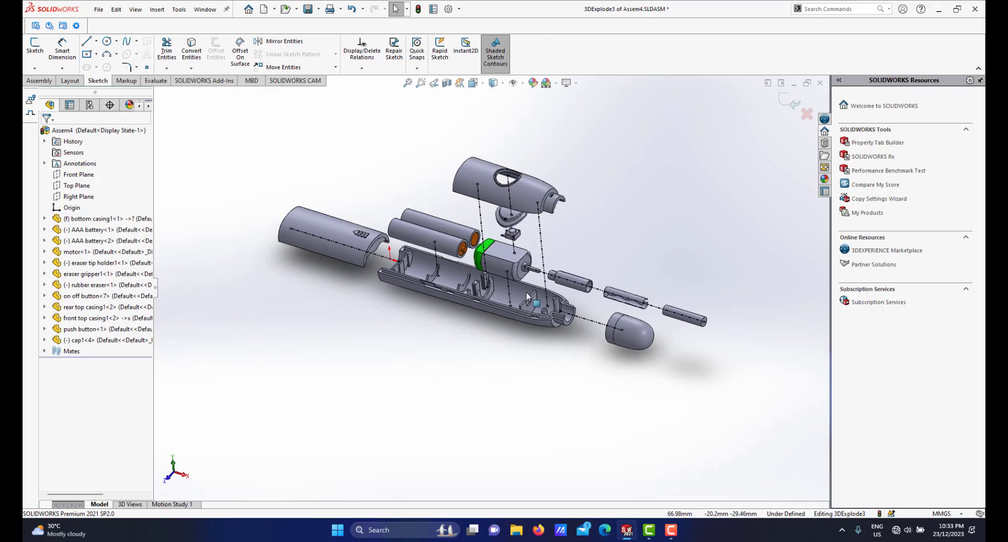
middle_click_drag(526, 292, 525, 270)
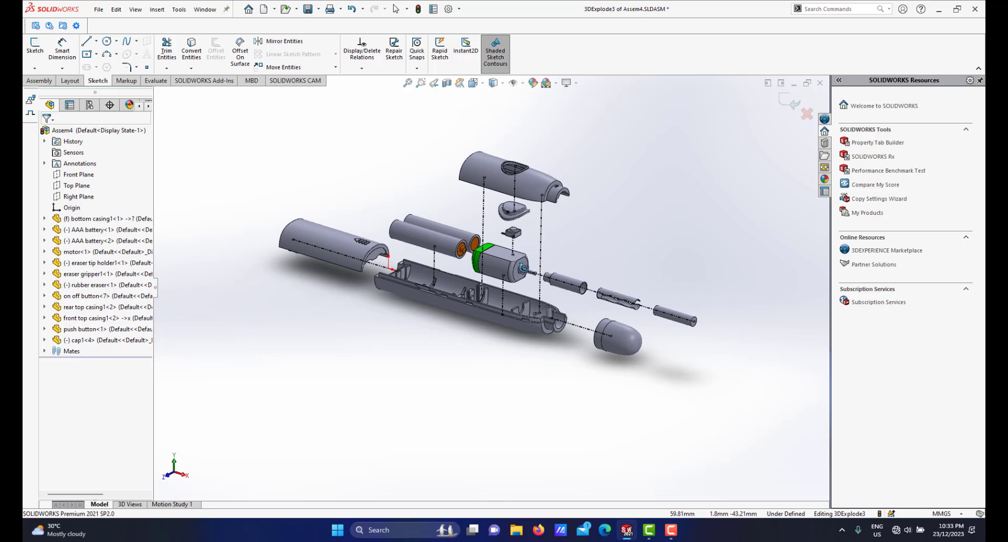
key("space")
left_click(632, 308)
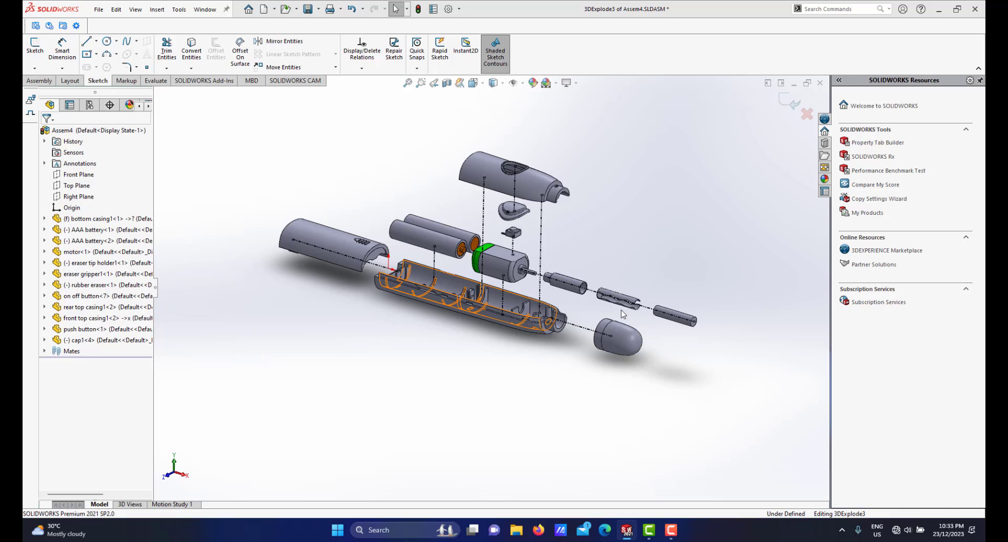
left_click(310, 13)
left_click(483, 233)
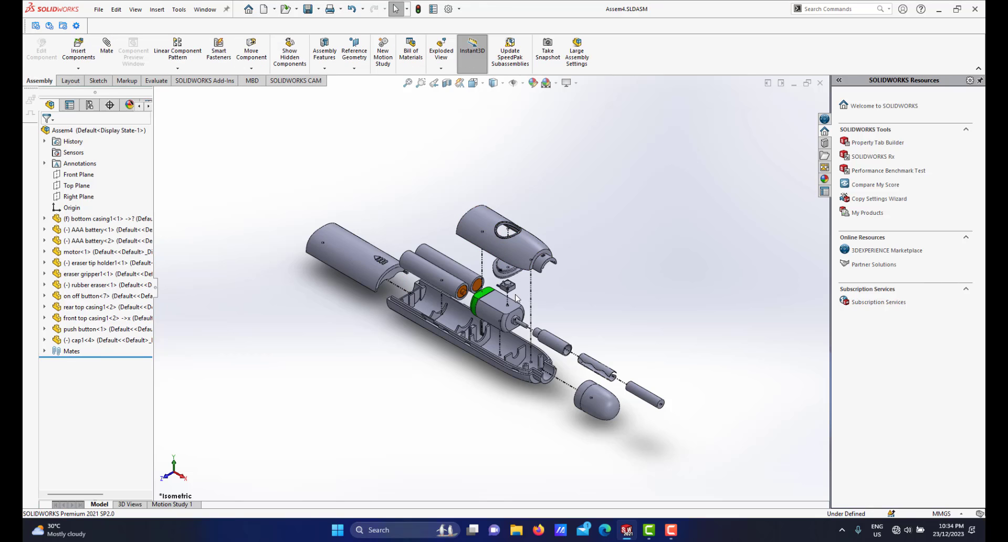
scroll(520, 296, "down", 2)
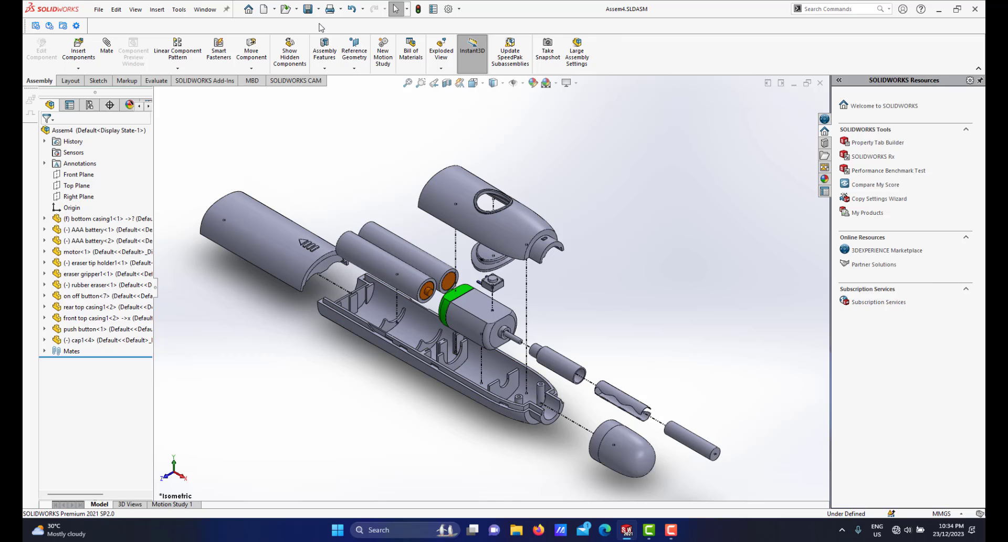
Switch to the Assem4 drawing and paste a copy of Sheet1 after the original, without renaming the duplicate section view
mouse_move(628, 529)
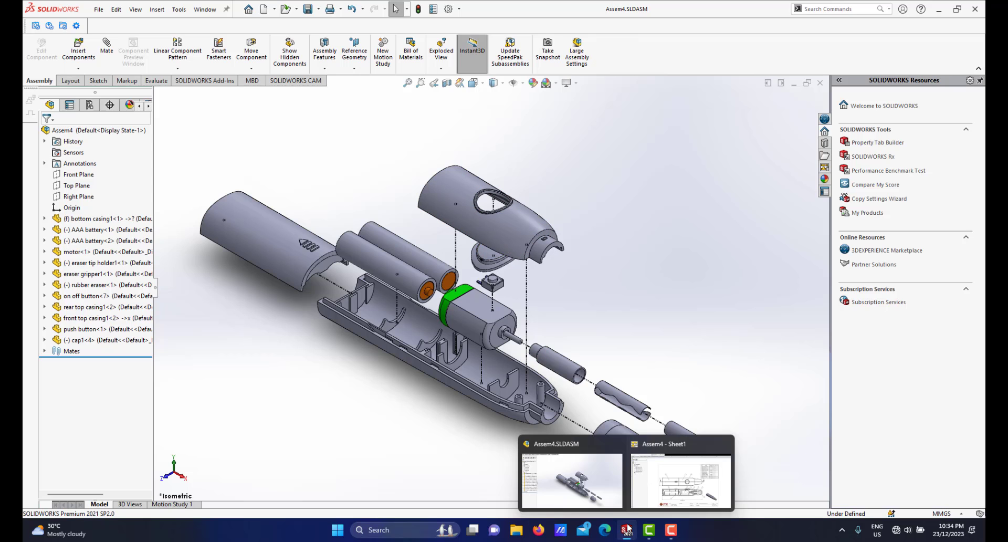
left_click(668, 445)
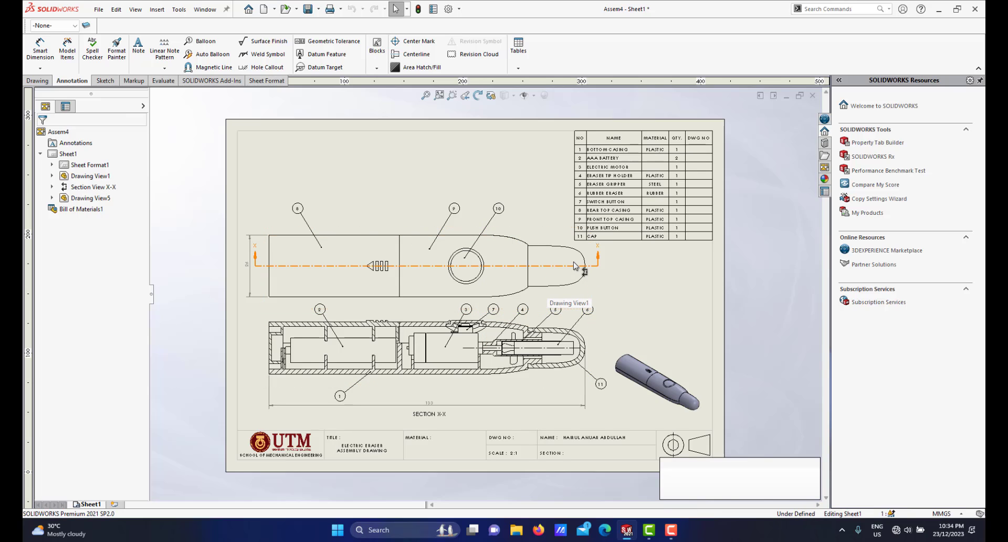
left_click(814, 463)
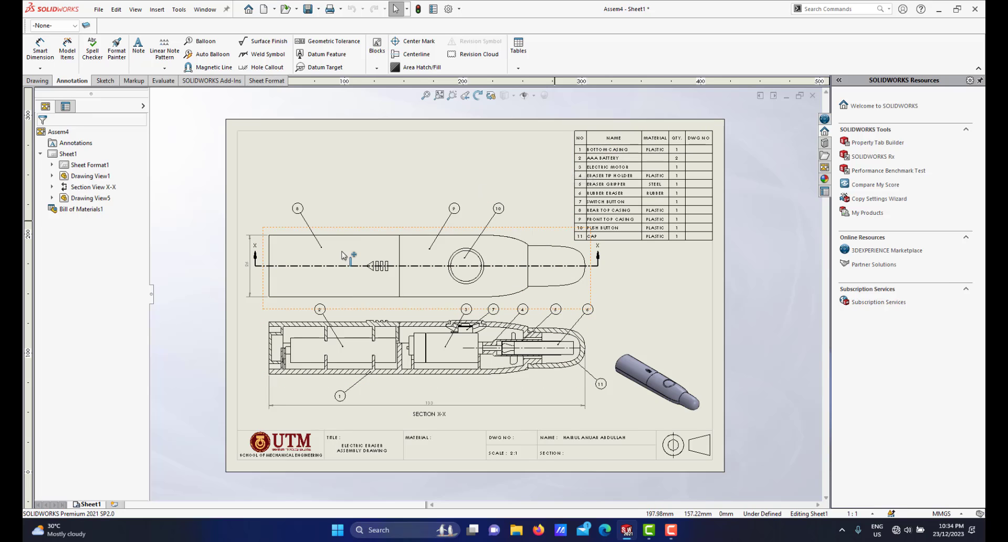
right_click(88, 505)
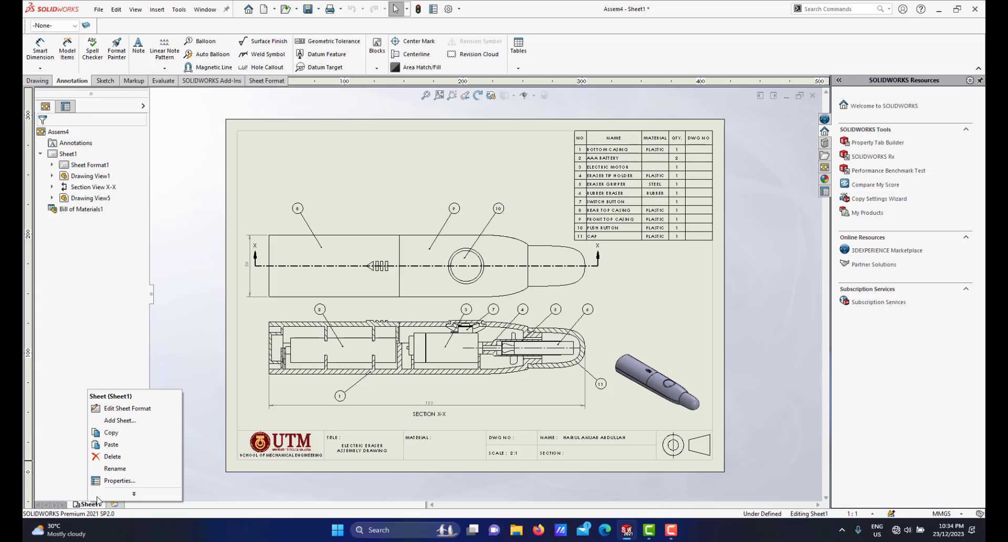
left_click(116, 433)
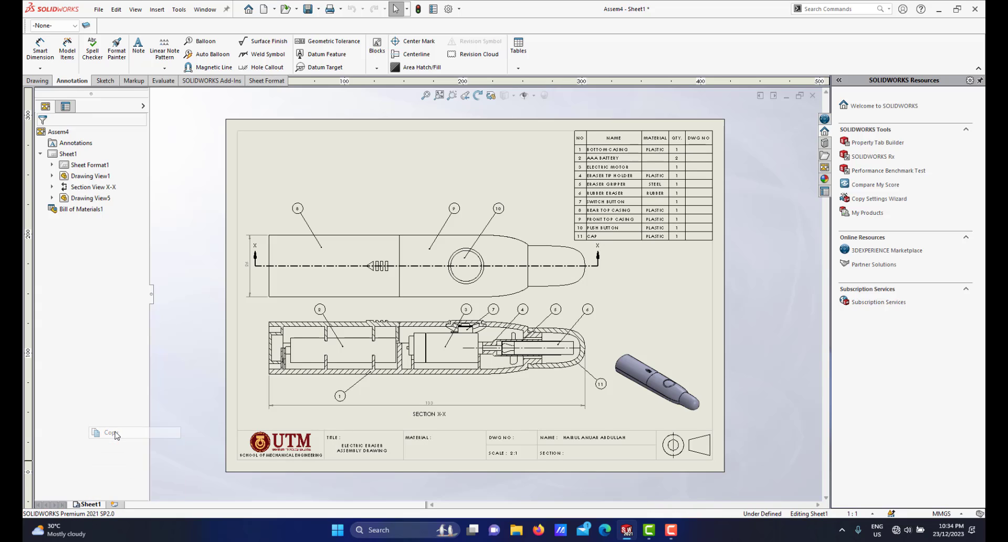
right_click(89, 505)
left_click(123, 448)
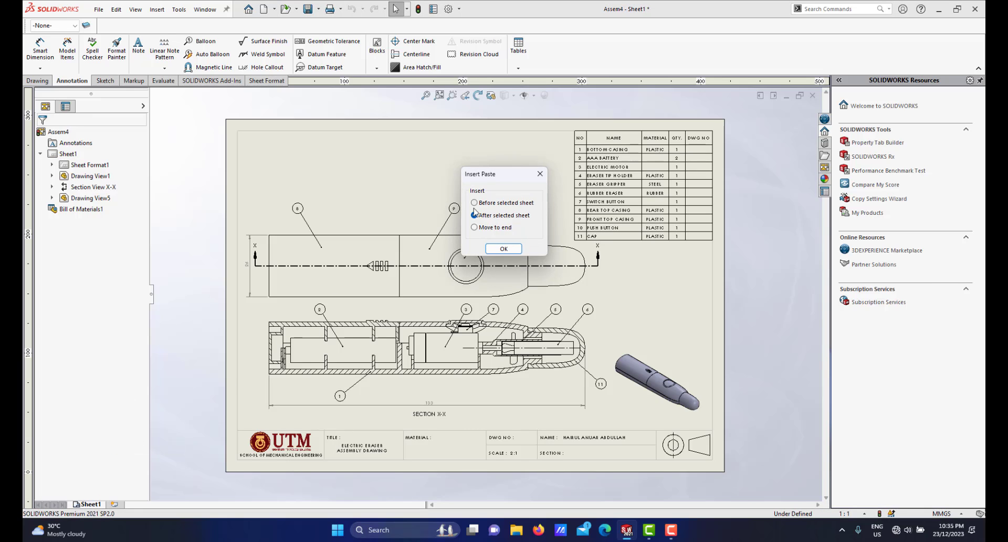
left_click(514, 249)
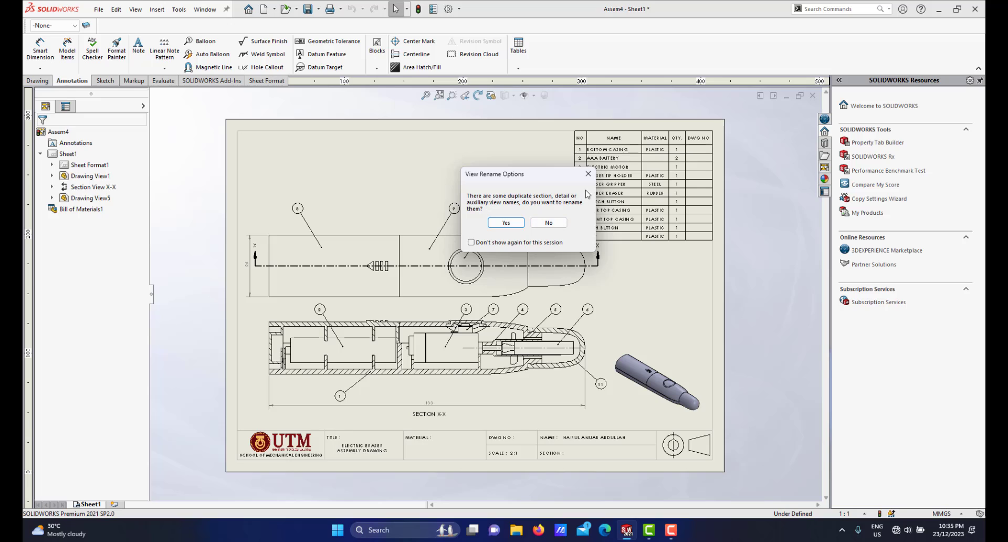
left_click(588, 173)
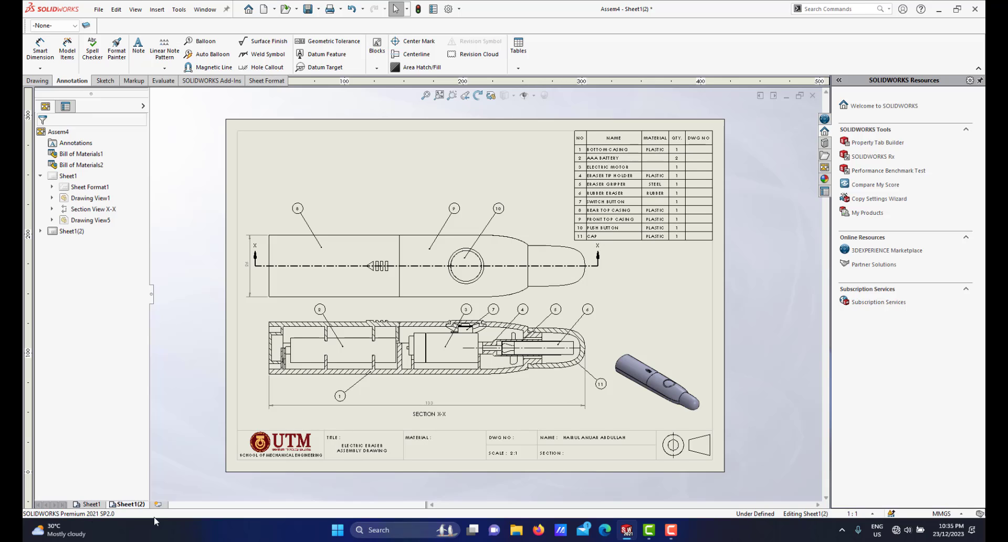
Rename the copied sheet as "exploded dwg"
right_click(131, 505)
left_click(157, 471)
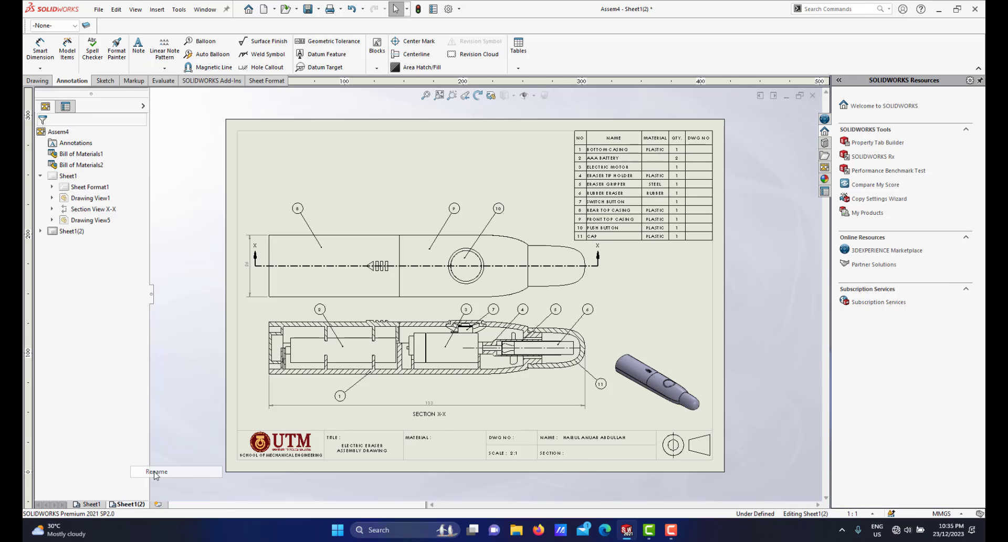
type("exploded dwg")
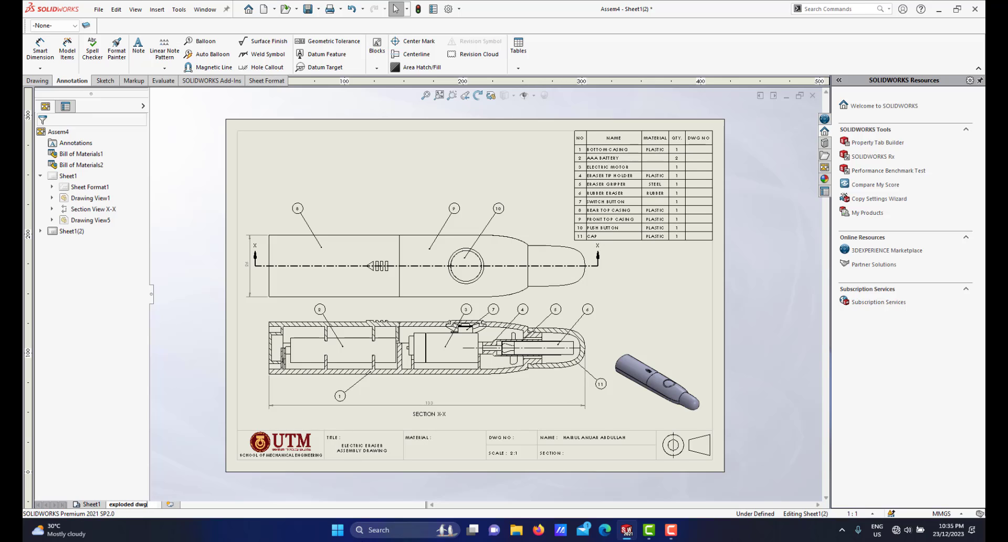
left_click(201, 406)
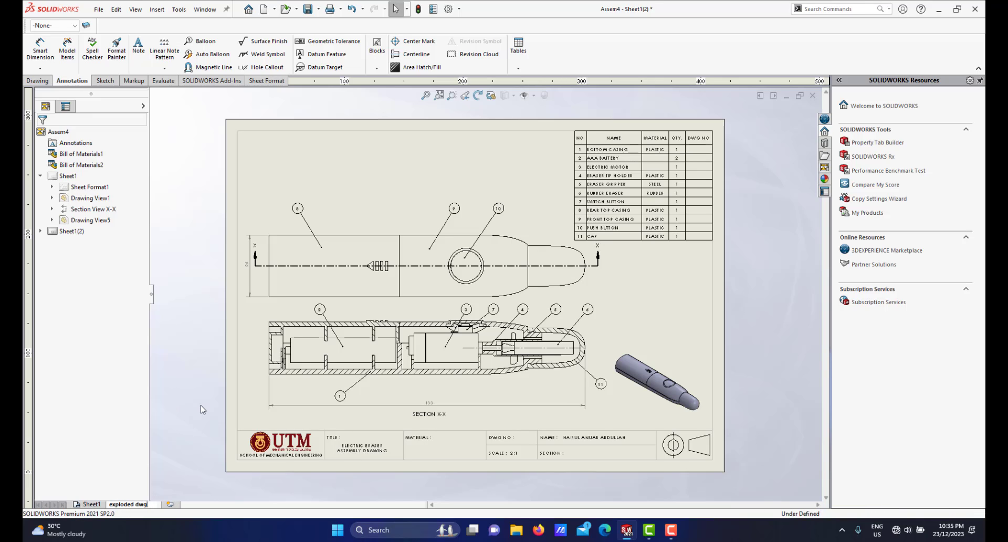
Rename the original Sheet1 as "assembly dwg"
left_click(89, 504)
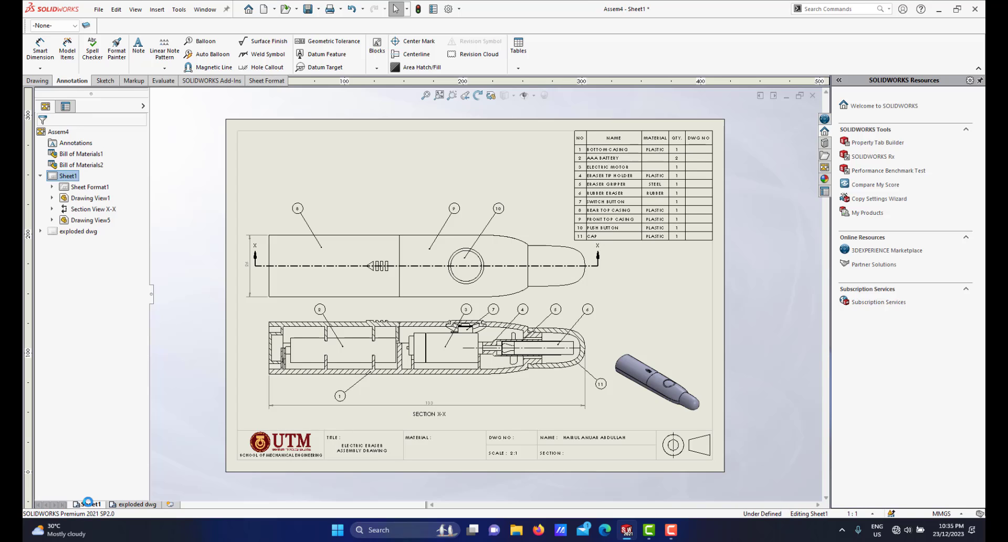
right_click(88, 501)
left_click(113, 466)
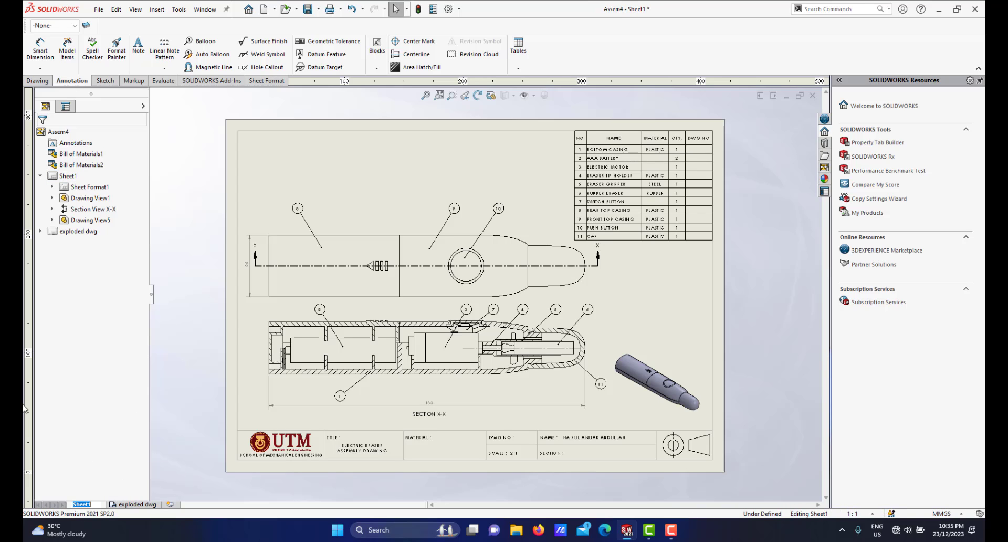
type("assembly dwg")
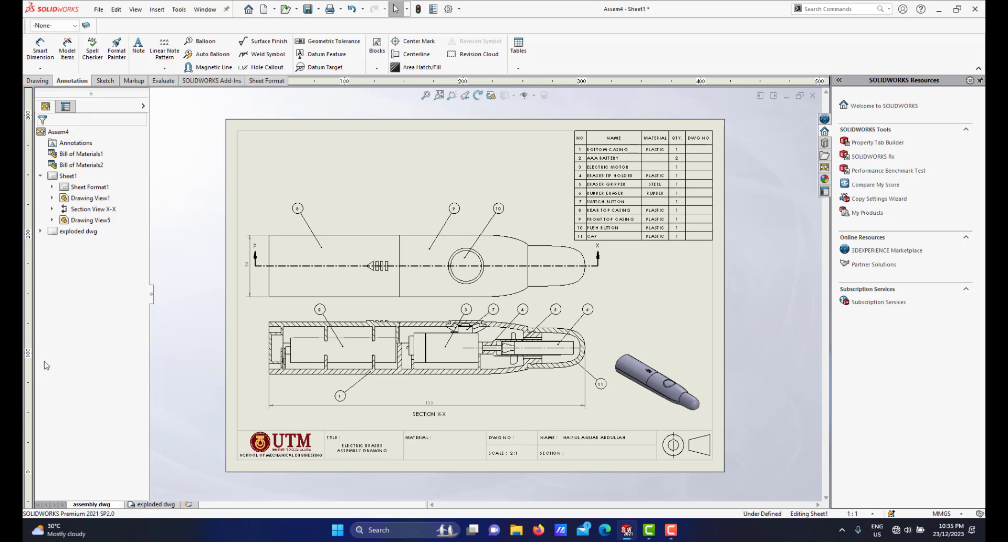
left_click(229, 371)
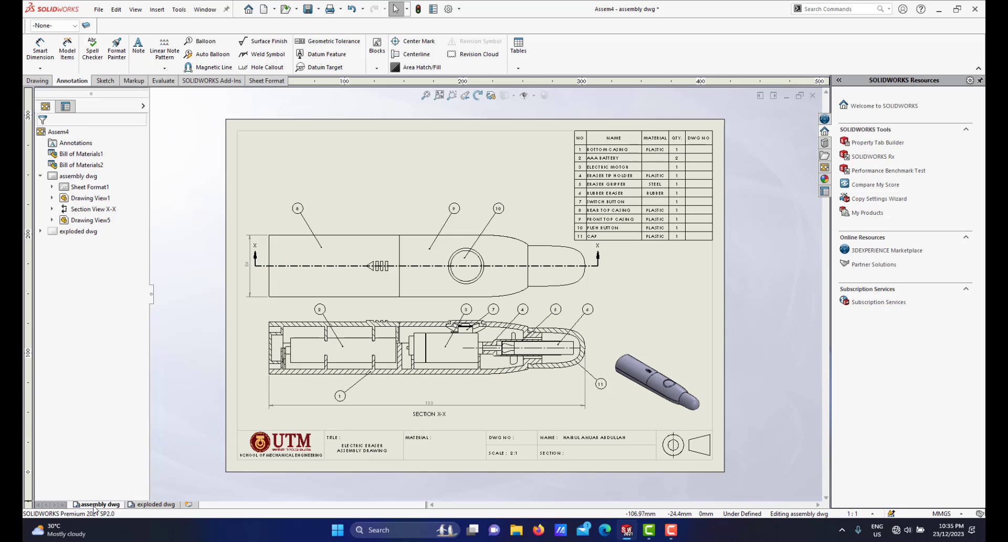
On the exploded dwg sheet, delete the plan view together with its dependent Section View X-X
left_click(151, 504)
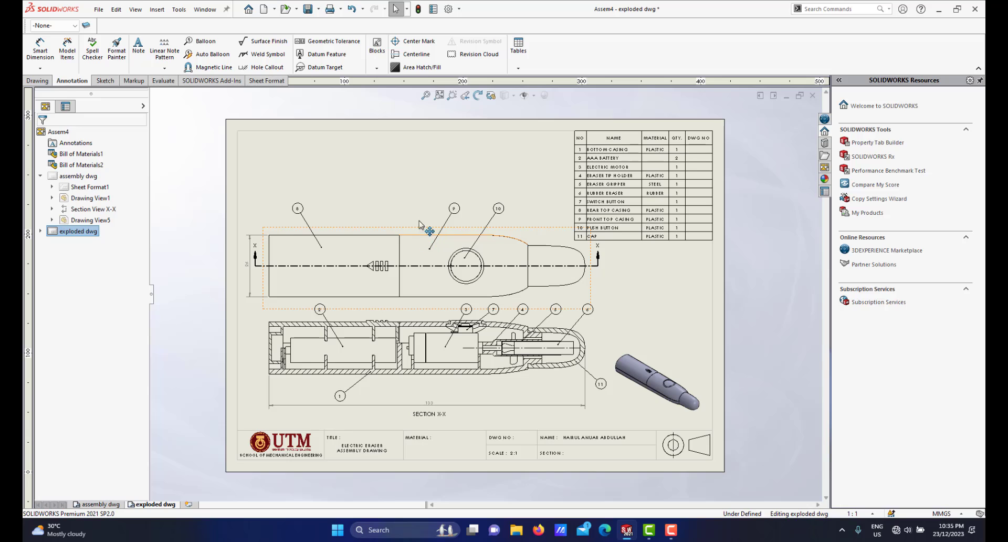
left_click(702, 175)
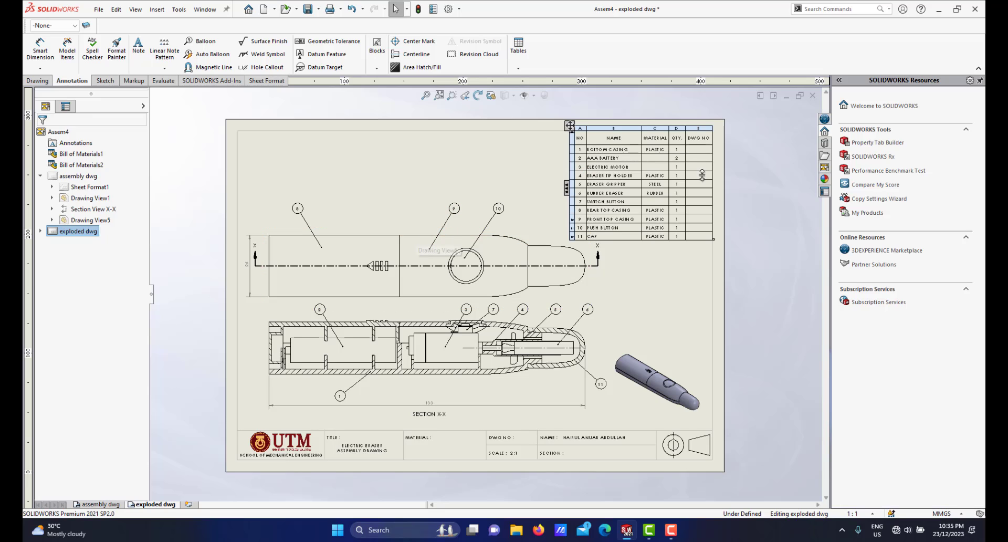
left_click(409, 227)
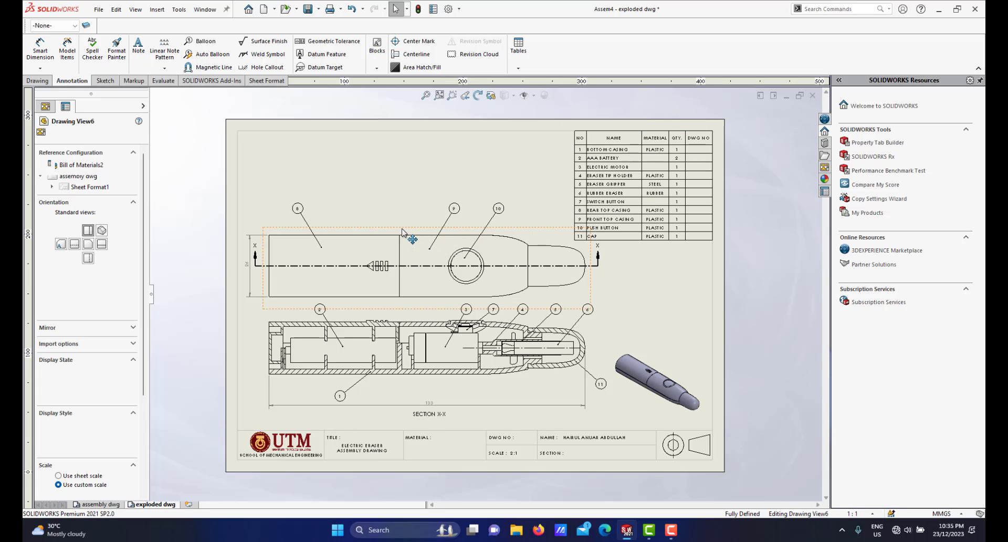
key("Delete")
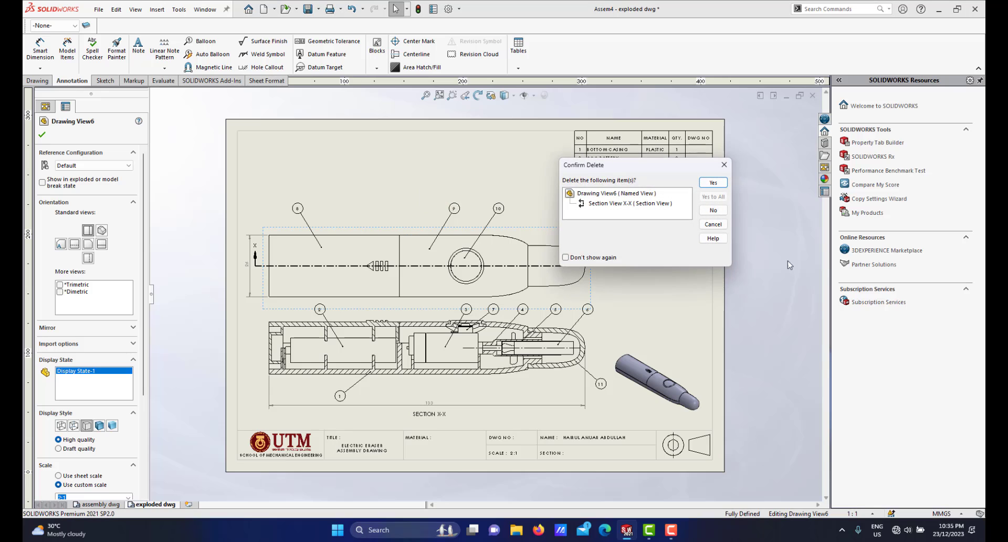
left_click(713, 182)
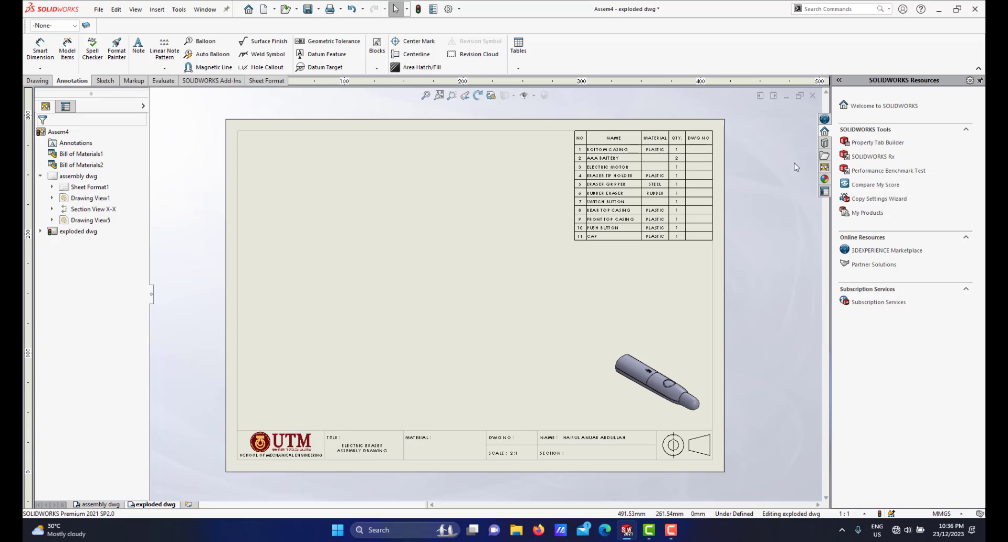
Refresh the View Palette for Assem4.SLDASM, and check the exploded state in the assembly window before returning to the drawing
left_click(824, 168)
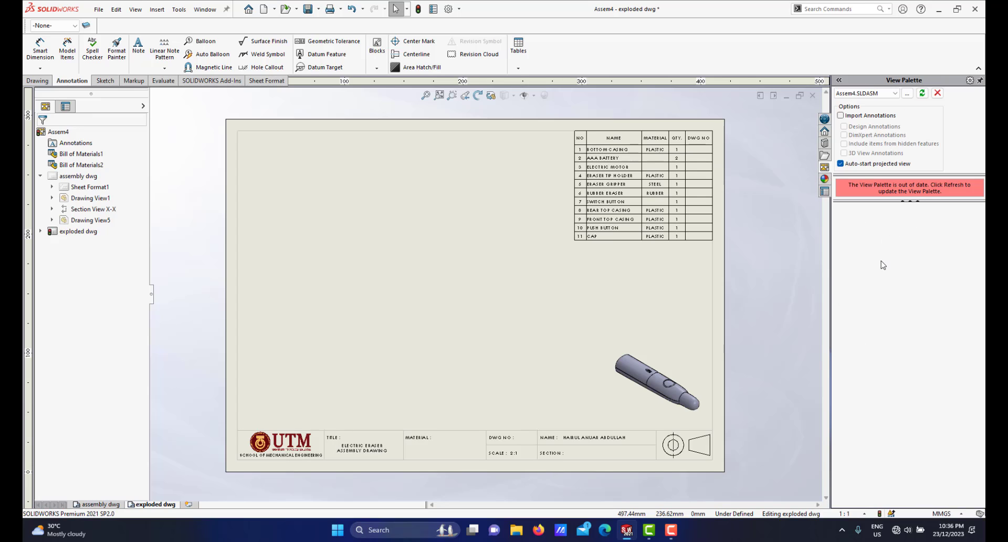
left_click(921, 91)
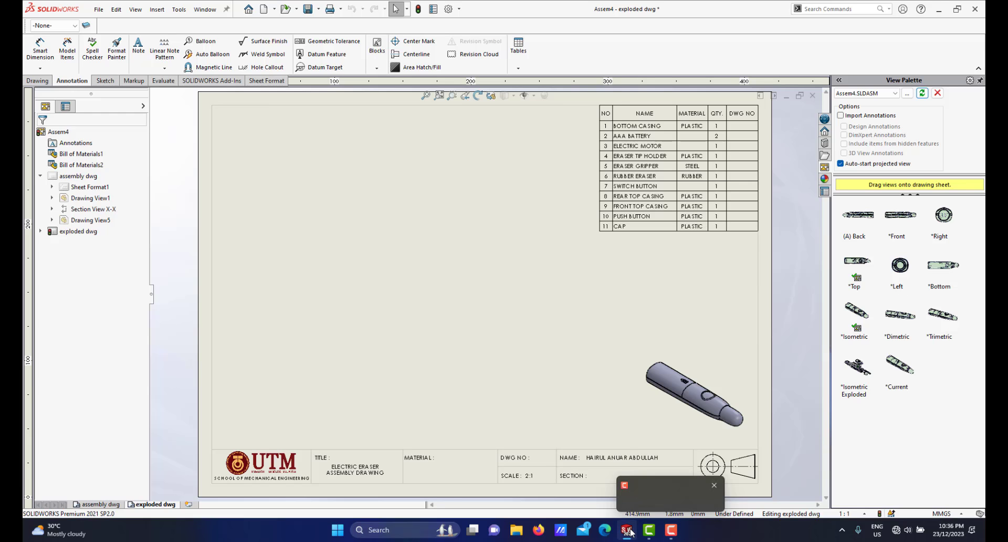
mouse_move(626, 530)
left_click(577, 476)
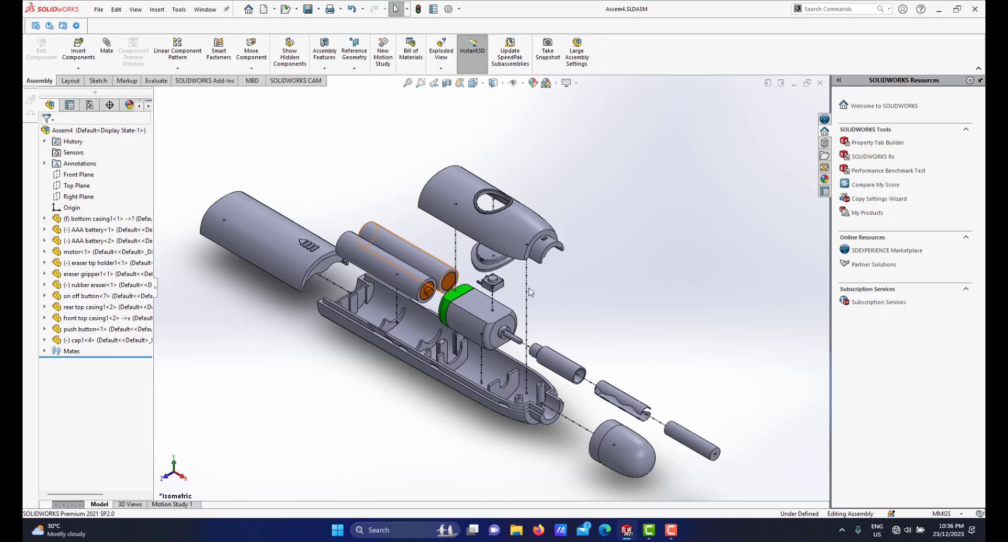
mouse_move(627, 530)
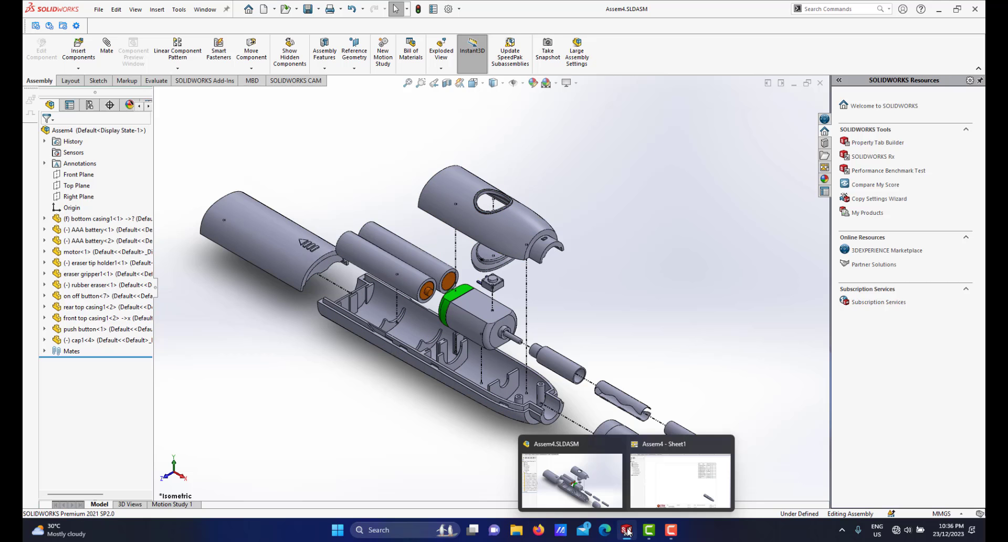
left_click(669, 473)
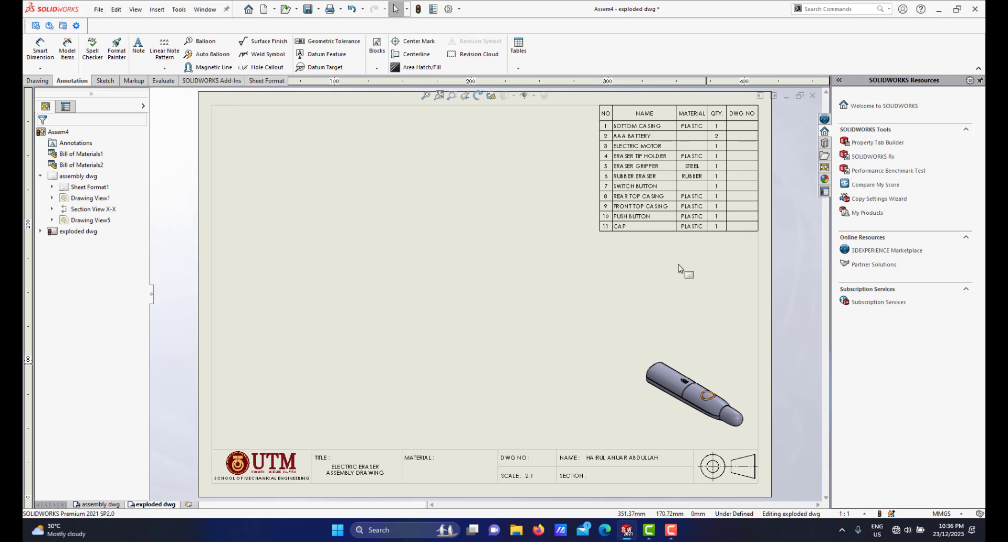
Place the Isometric Exploded view on the exploded dwg sheet and shift it sideways, clear of the shaded isometric view
left_click(823, 167)
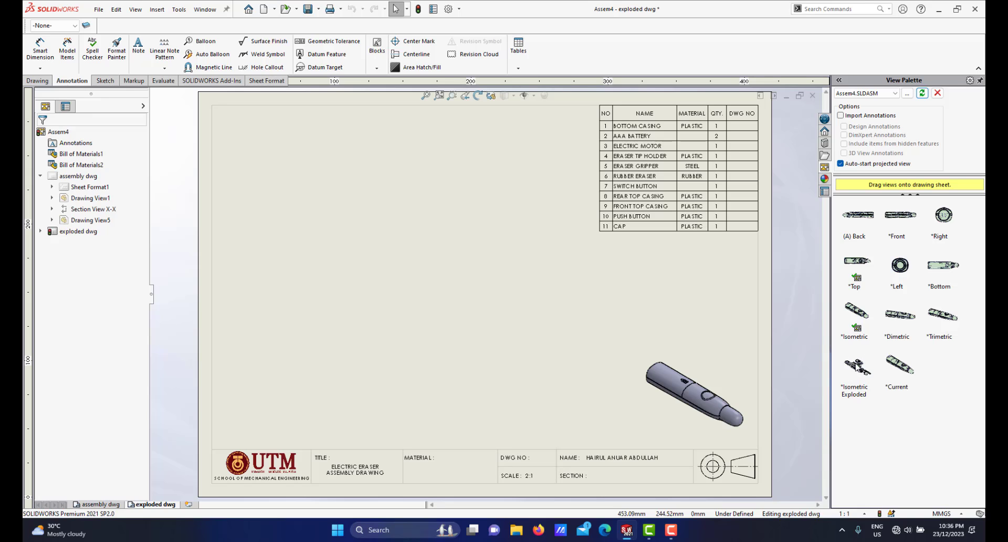
left_click_drag(857, 368, 499, 441)
mouse_move(509, 219)
left_mouse_down()
mouse_move(549, 257)
mouse_move(543, 339)
mouse_move(510, 338)
left_mouse_up()
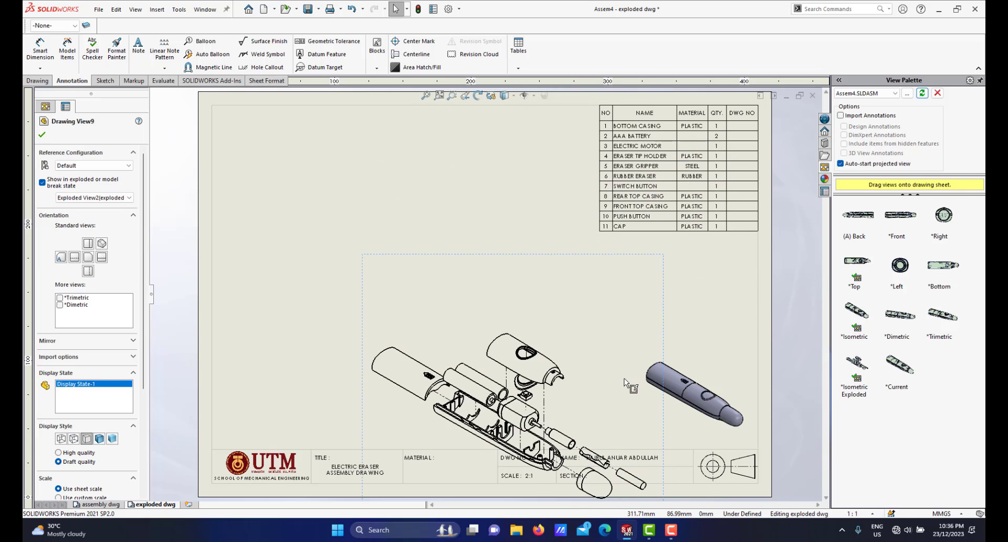
scroll(678, 383, "down", 1)
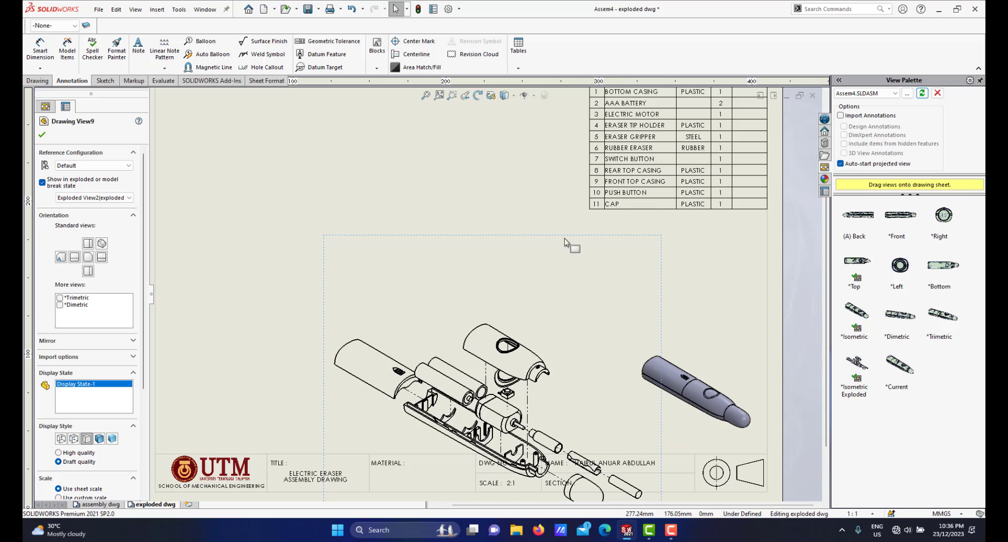
mouse_move(560, 234)
left_mouse_down()
mouse_move(456, 235)
mouse_move(476, 235)
left_mouse_up()
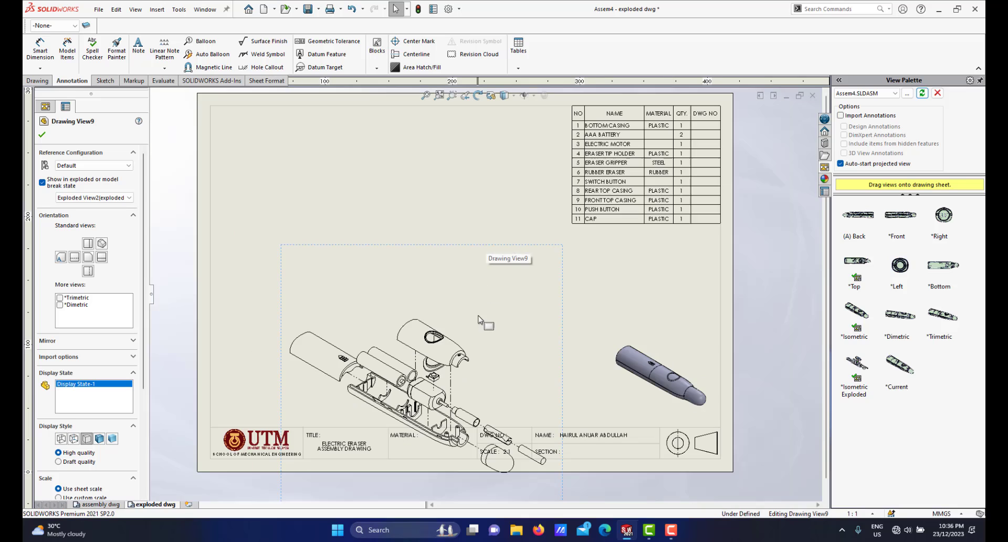
Break the exploded view's alignment and move the view up, clear of the title block
scroll(486, 241, "up", 1)
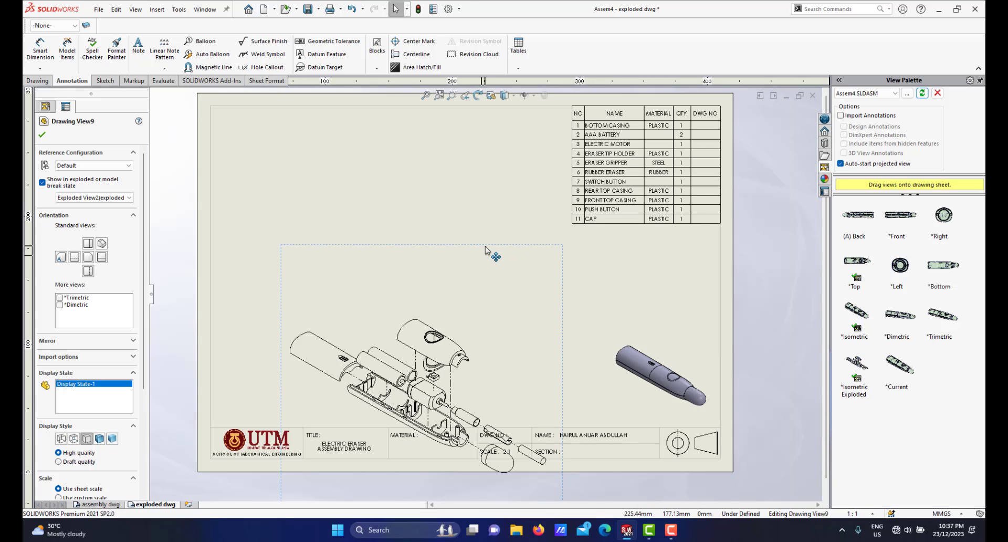
right_click(486, 253)
mouse_move(542, 328)
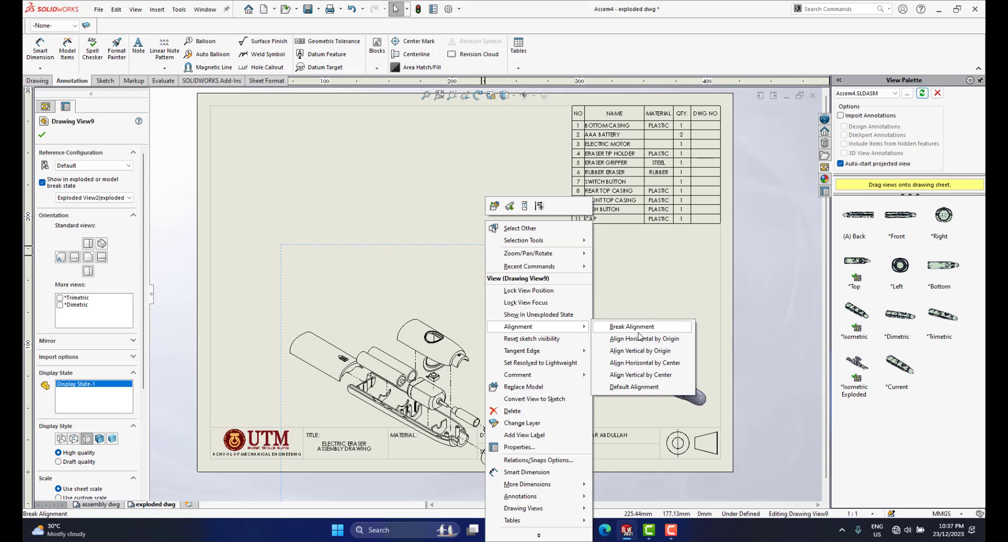
left_click(632, 327)
mouse_move(537, 250)
left_mouse_down()
mouse_move(515, 161)
mouse_move(565, 149)
mouse_move(522, 166)
mouse_move(540, 139)
left_mouse_up()
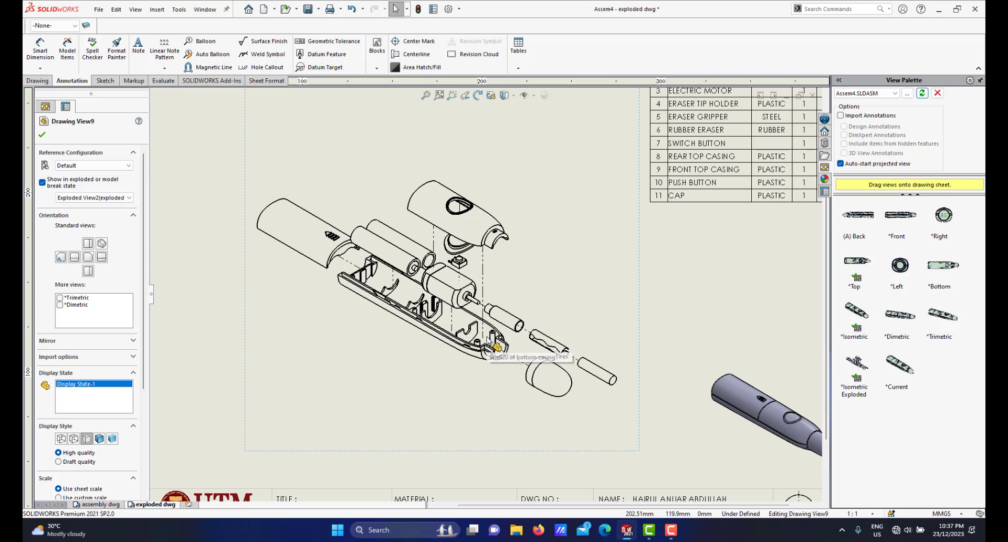
key("f")
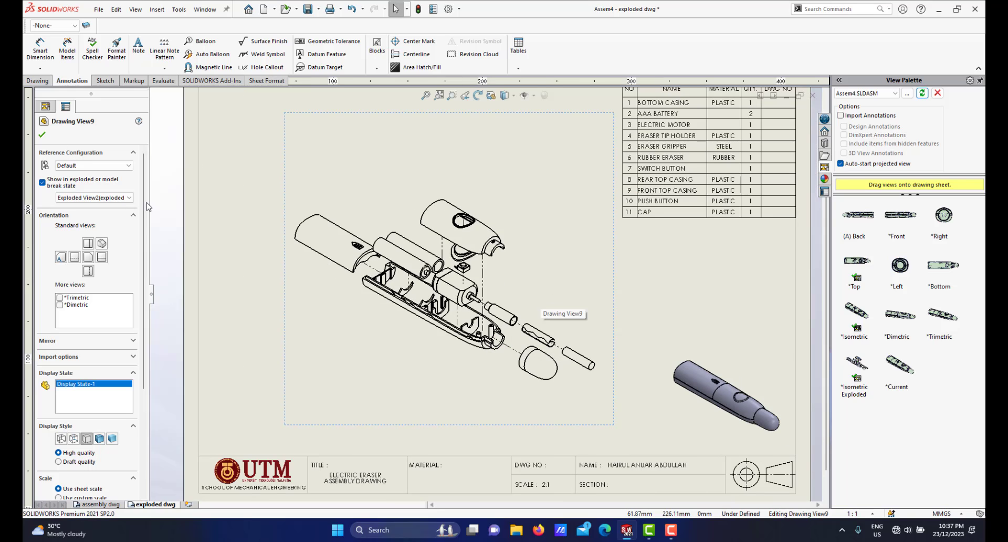
Set the exploded view to Tangent Edges Removed and inspect the resulting outlines
right_click(612, 279)
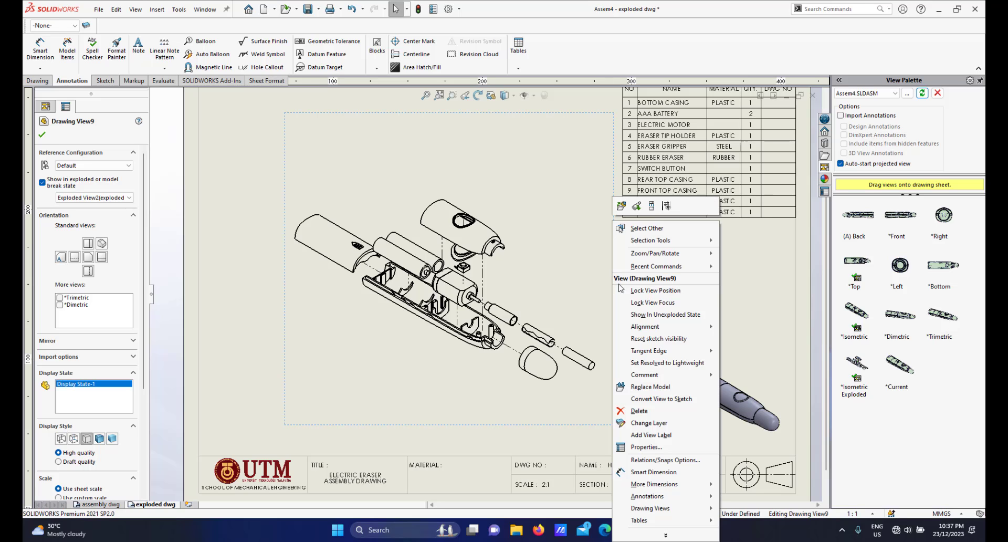
mouse_move(668, 356)
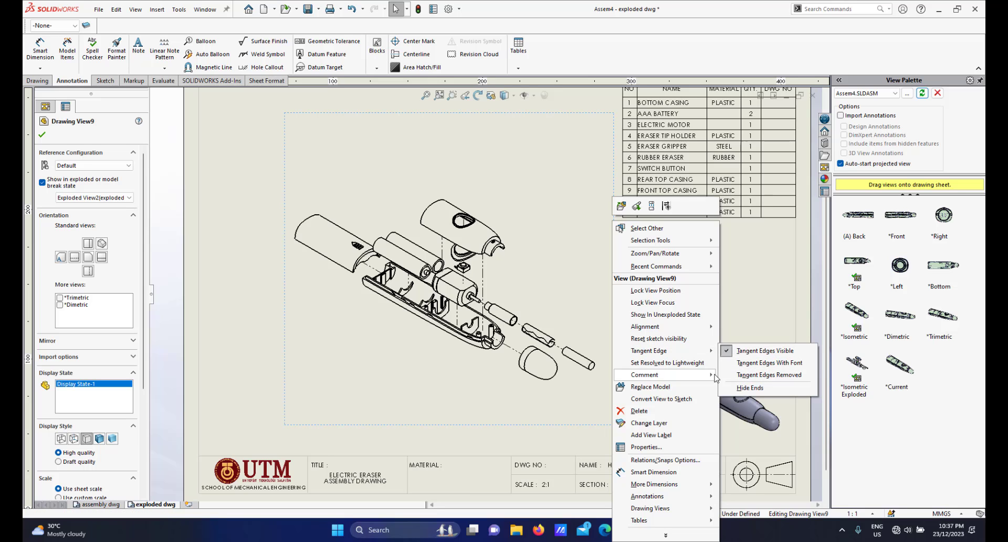
left_click(733, 378)
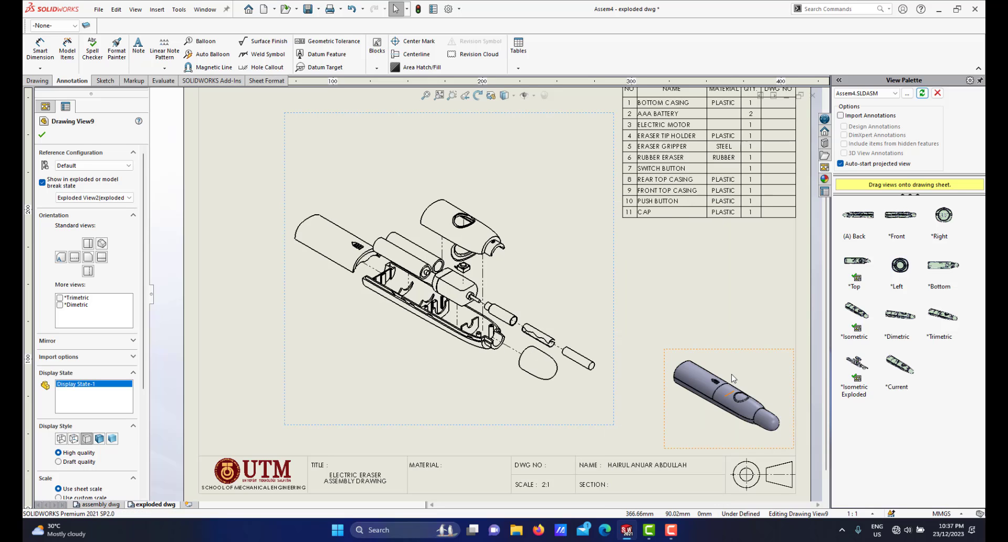
scroll(556, 359, "down", 3)
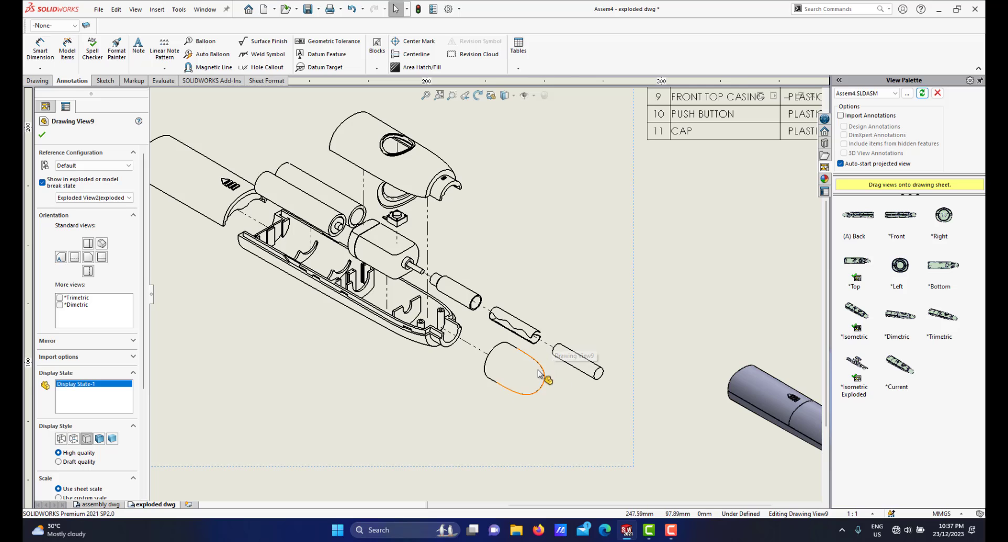
scroll(503, 355, "up", 1)
scroll(503, 354, "up", 1)
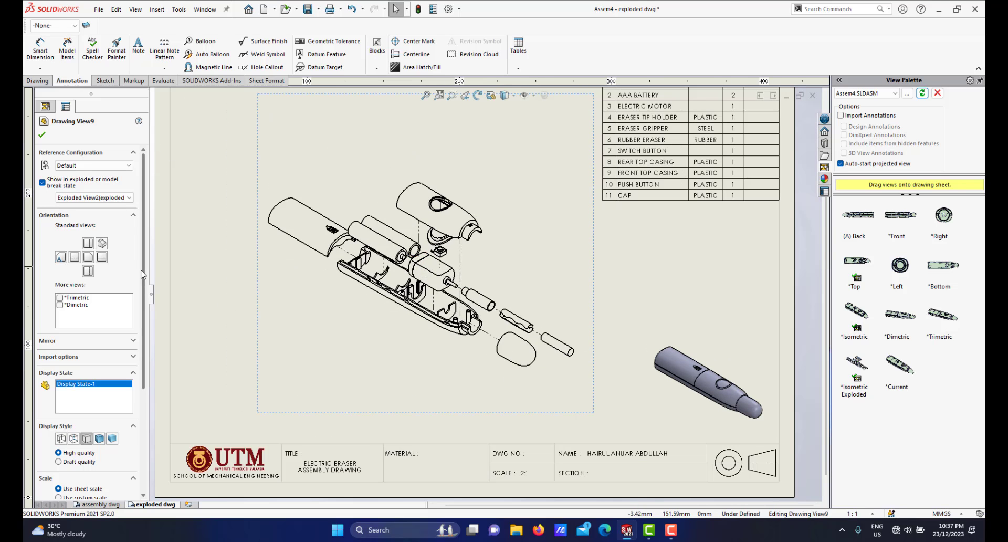
Try a custom scale of 2:1 on the exploded view and check how it fits the sheet
left_click_drag(147, 273, 147, 317)
scroll(127, 405, "down", 3)
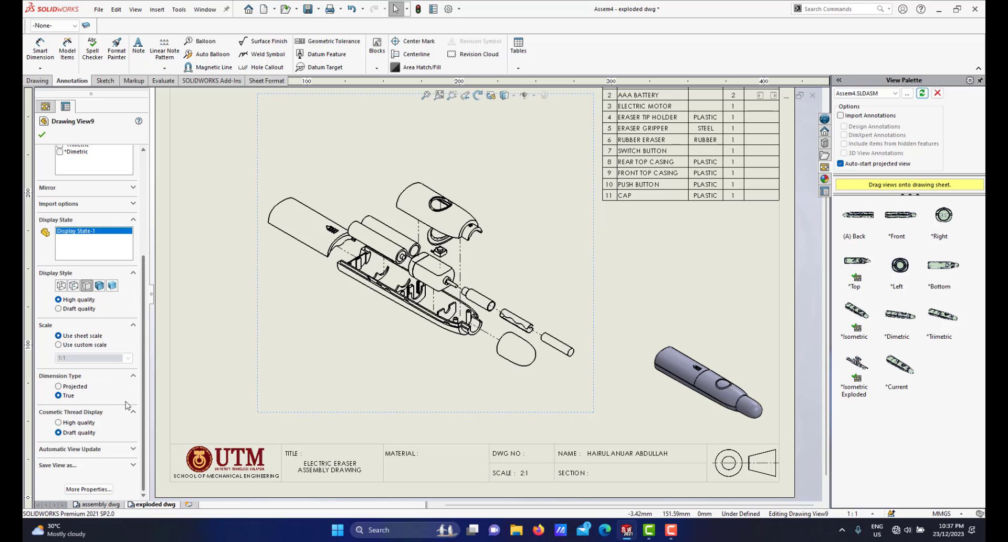
left_click(58, 344)
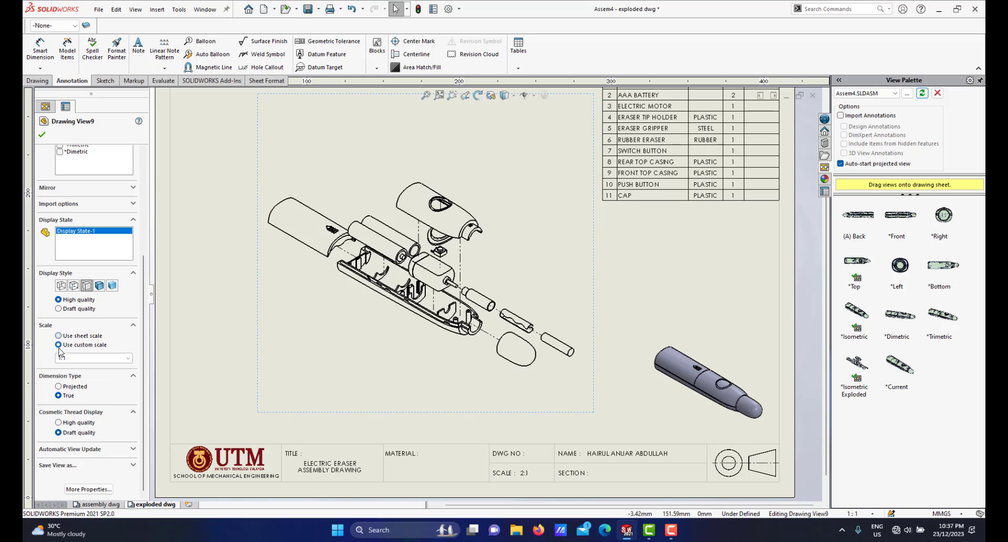
left_click(128, 358)
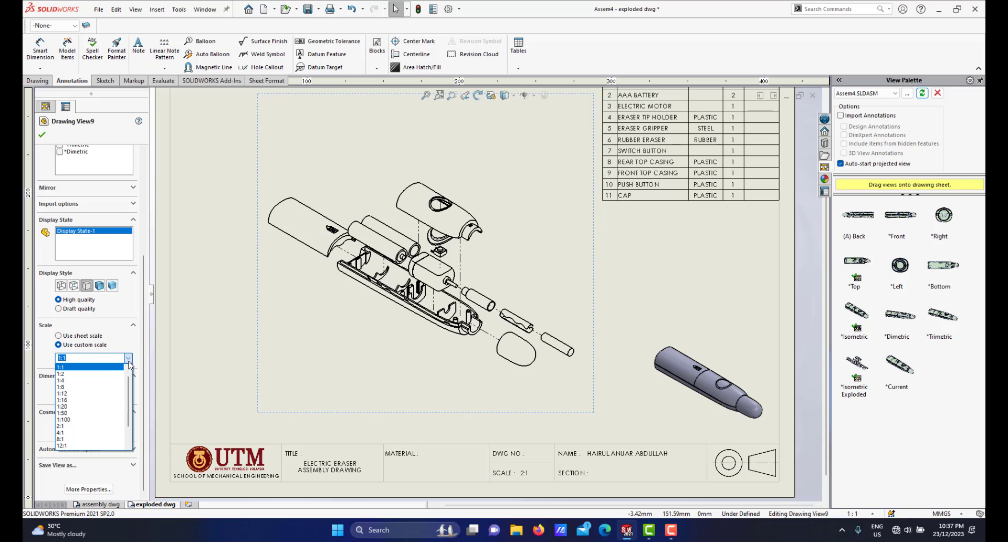
left_click(60, 426)
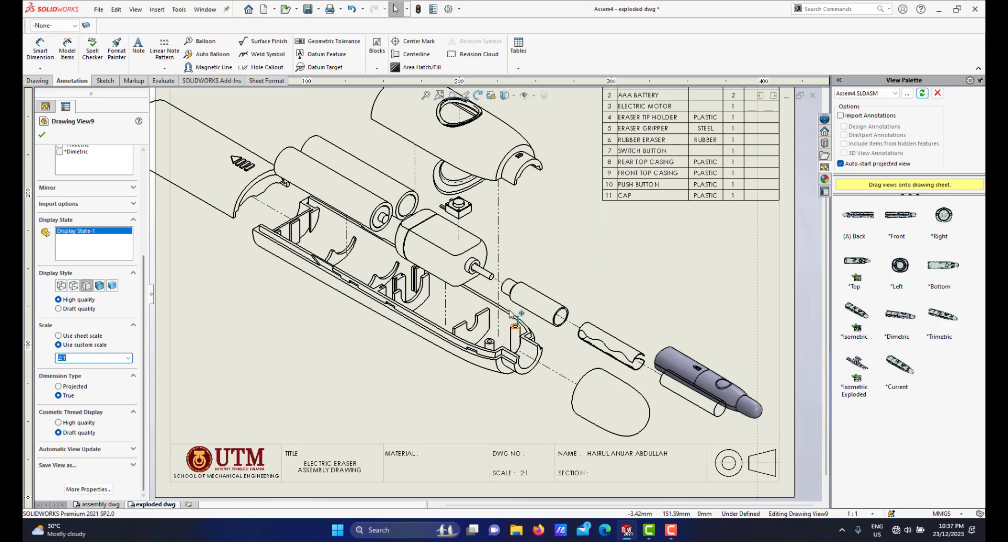
scroll(500, 306, "up", 3)
scroll(467, 284, "up", 3)
scroll(455, 259, "down", 3)
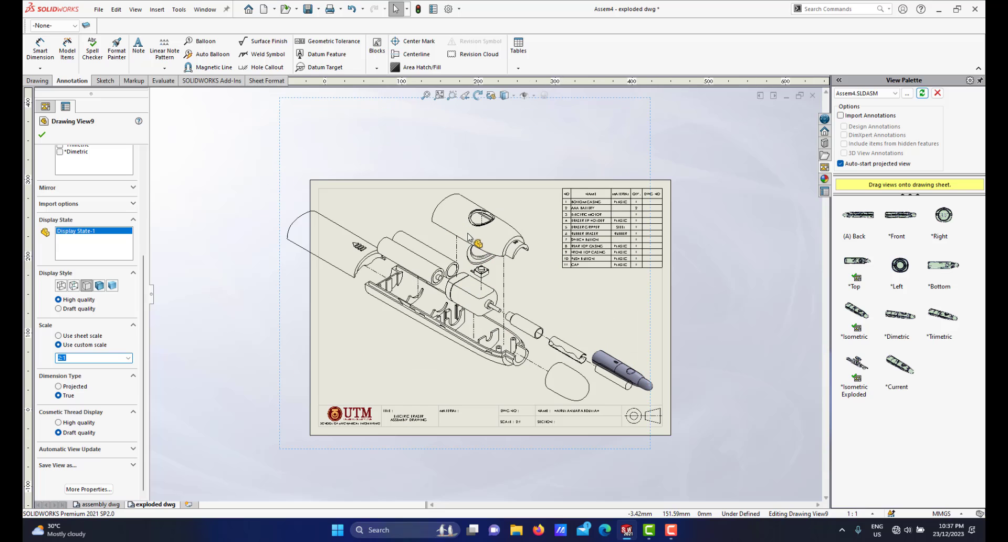
scroll(527, 268, "down", 1)
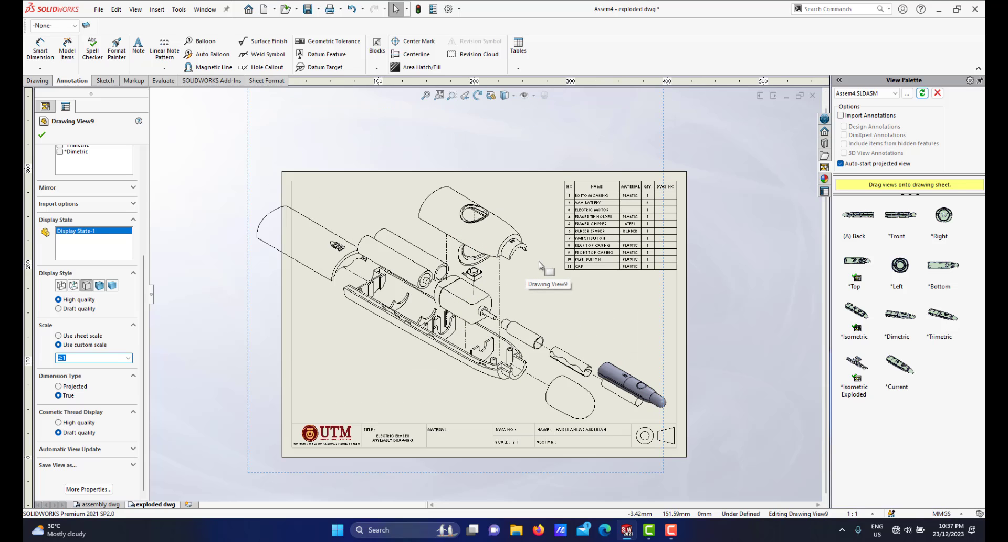
Set the exploded view's custom scale to 1:1
left_click(129, 358)
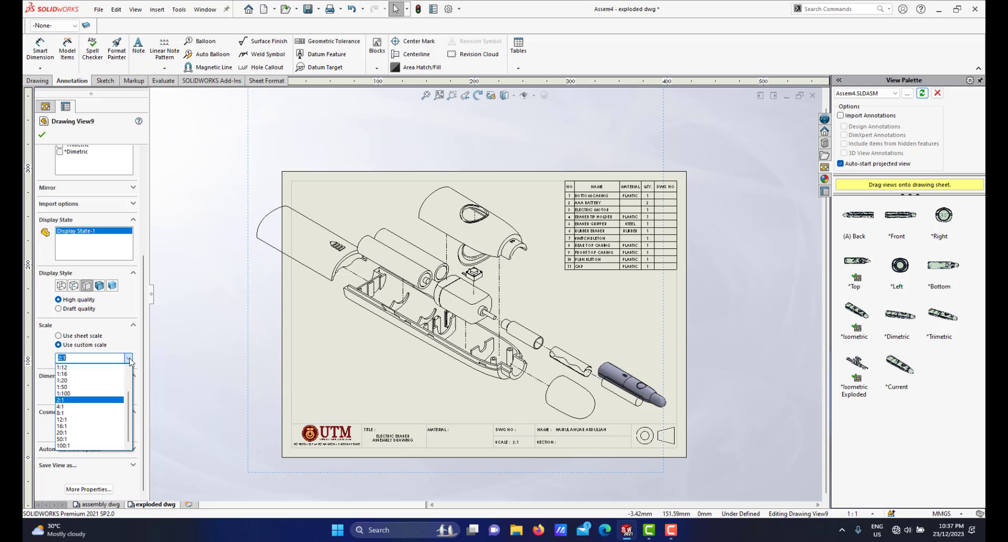
scroll(131, 383, "up", 2)
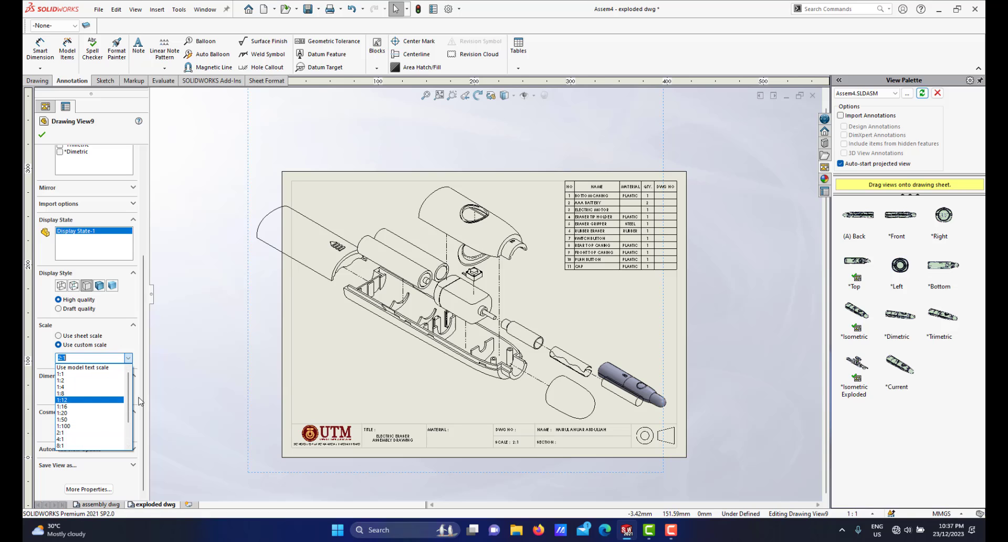
left_click(91, 374)
scroll(527, 283, "down", 2)
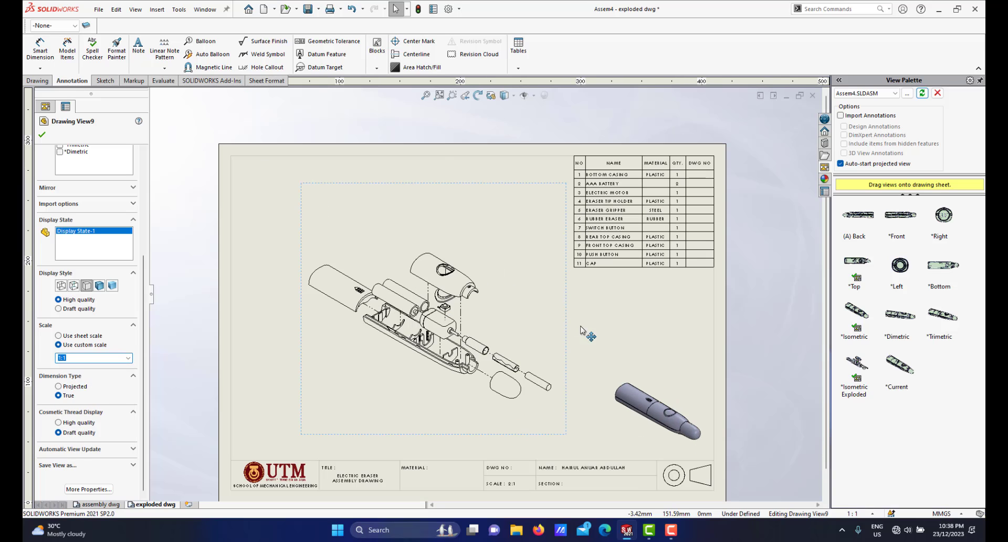
Shift the exploded view slightly left and down, and move the shaded isometric view slightly left and up
mouse_move(566, 291)
left_mouse_down()
mouse_move(541, 308)
mouse_move(555, 296)
left_mouse_up()
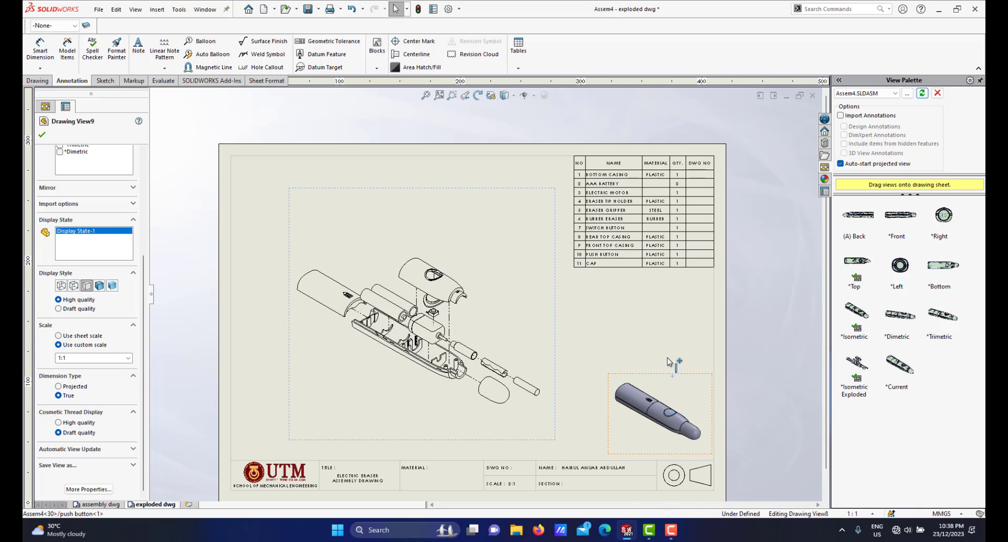
left_click_drag(674, 380, 654, 369)
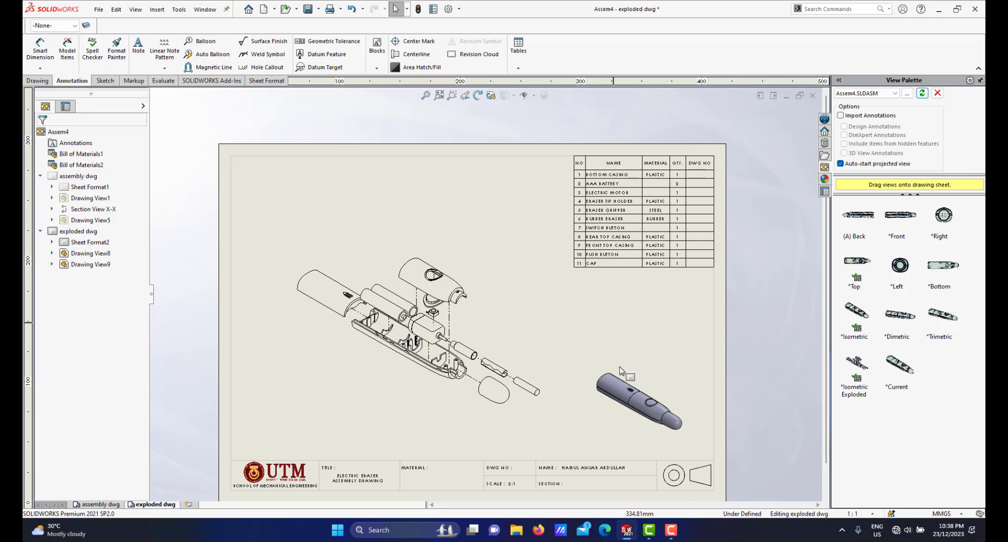
scroll(620, 370, "down", 2)
scroll(581, 401, "up", 3)
scroll(594, 367, "down", 4)
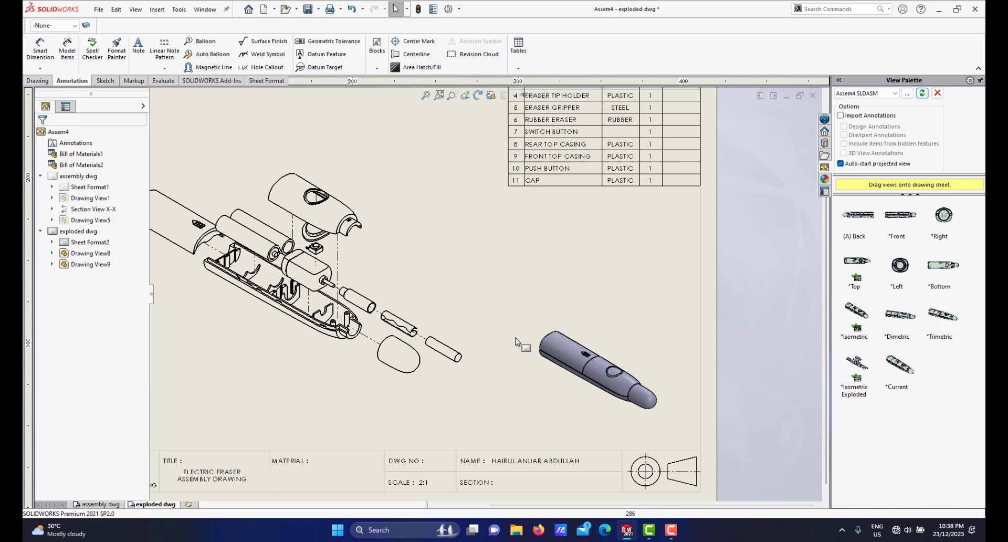
Examine the exploded sheet's parts list and the arrangement of its two views
scroll(485, 294, "up", 2)
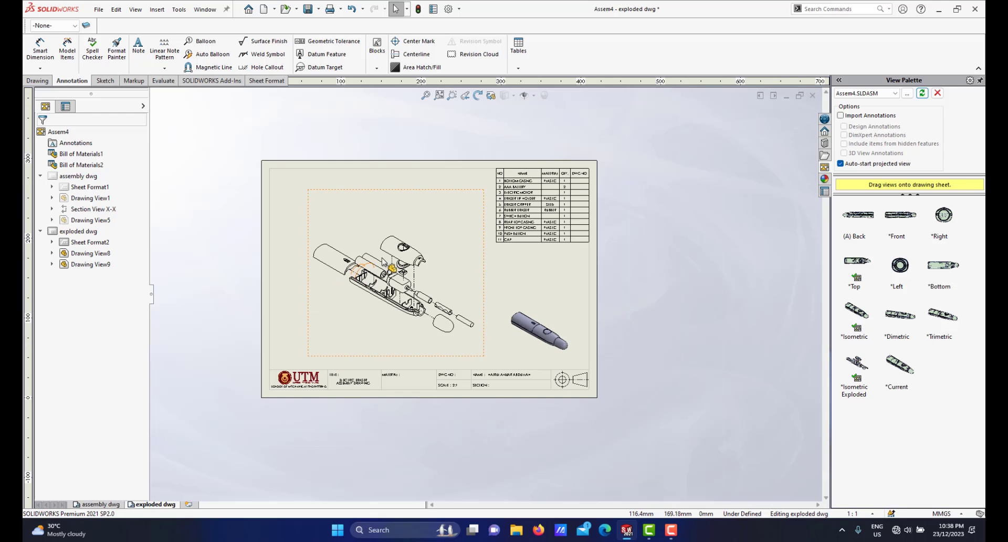
scroll(394, 263, "down", 3)
scroll(609, 273, "up", 2)
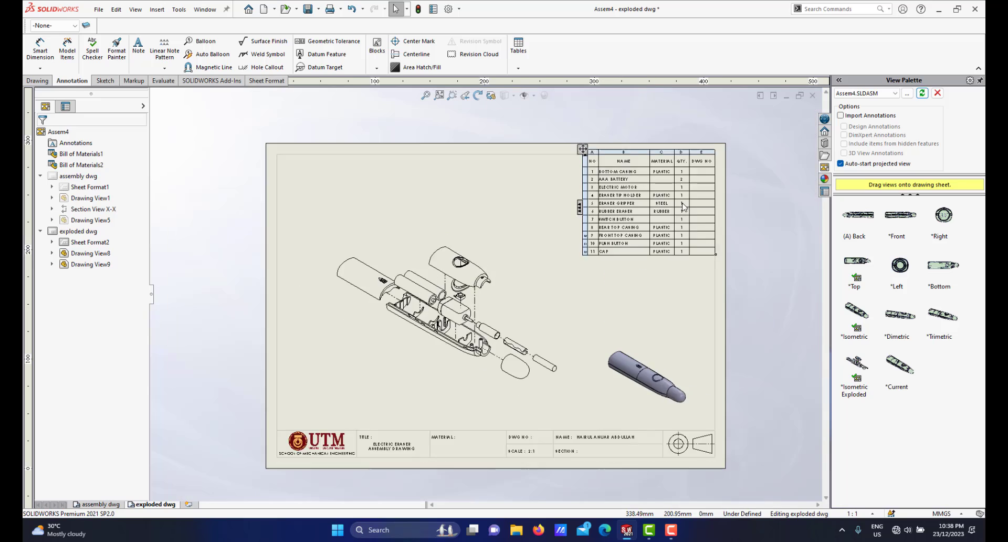
scroll(599, 257, "down", 2)
left_click(598, 256)
left_click(163, 489)
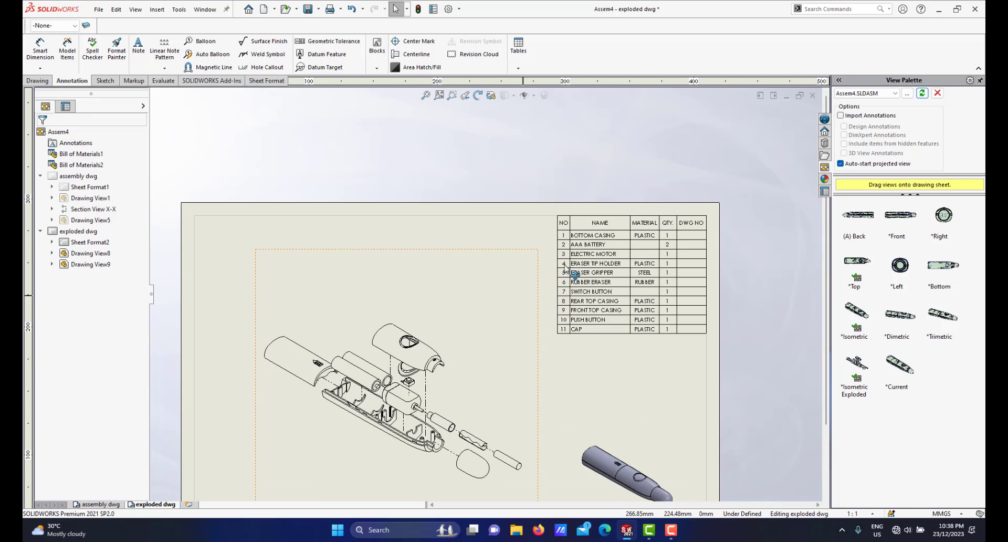
scroll(682, 234, "down", 1)
scroll(402, 373, "up", 4)
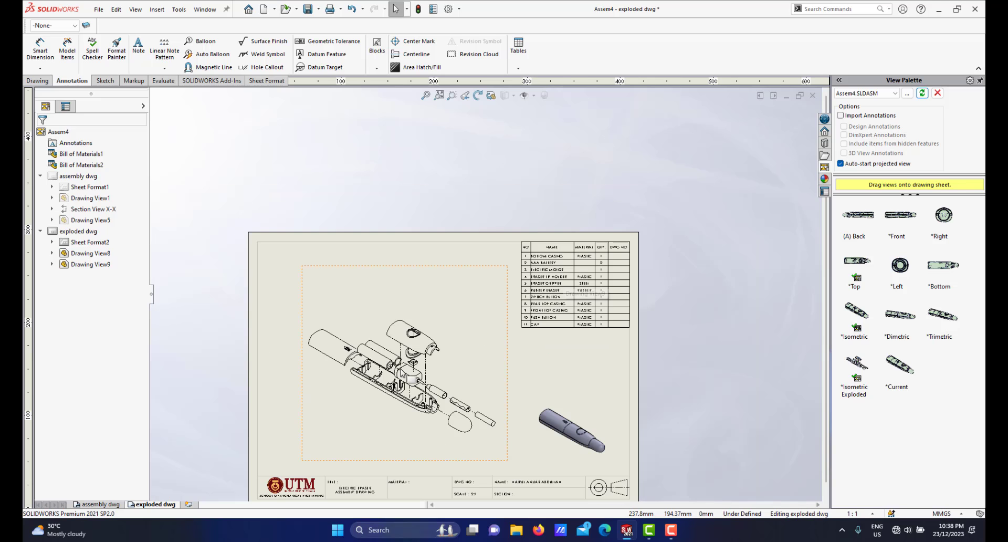
scroll(331, 360, "down", 4)
mouse_move(511, 361)
middle_mouse_down()
mouse_move(507, 275)
mouse_move(500, 293)
middle_mouse_up()
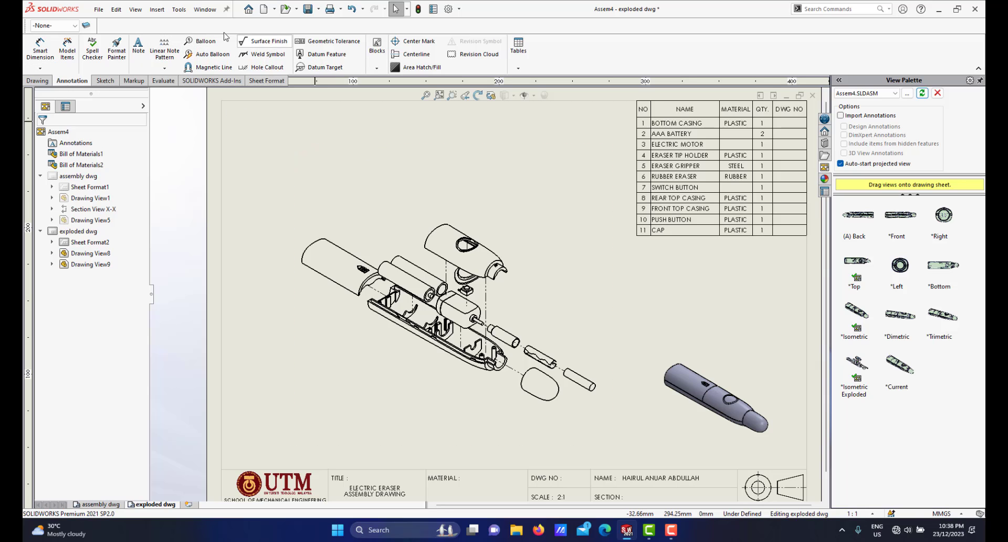
Attach a circular item-number balloon to the bottom casing in the exploded view, placing it below and to the left of the part
left_click(205, 40)
scroll(439, 328, "down", 5)
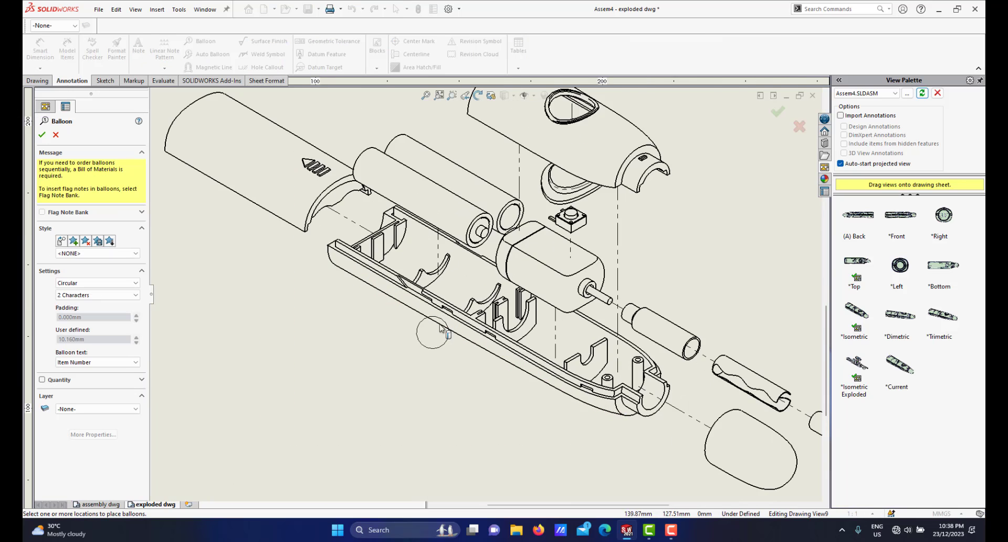
scroll(420, 327, "down", 2)
left_click(442, 307)
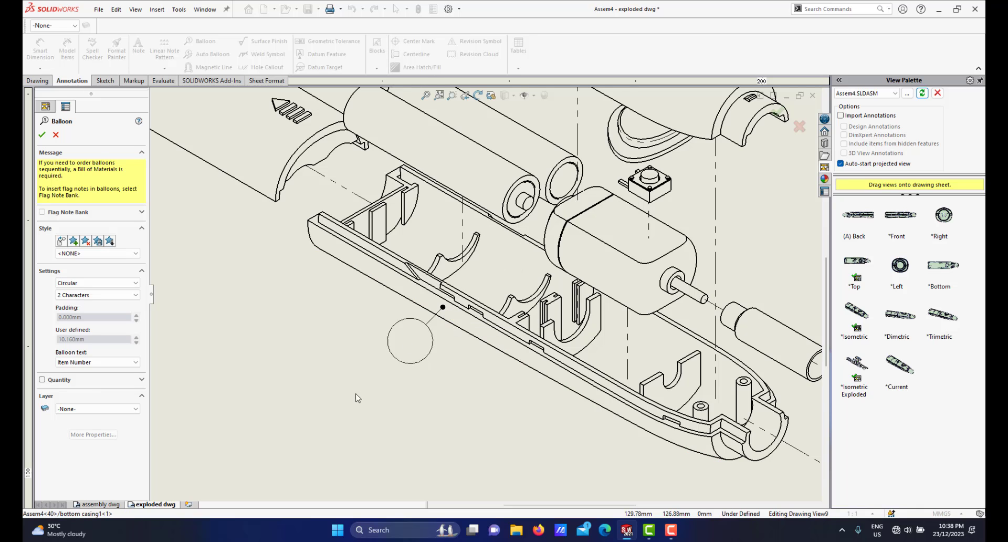
scroll(367, 392, "up", 4)
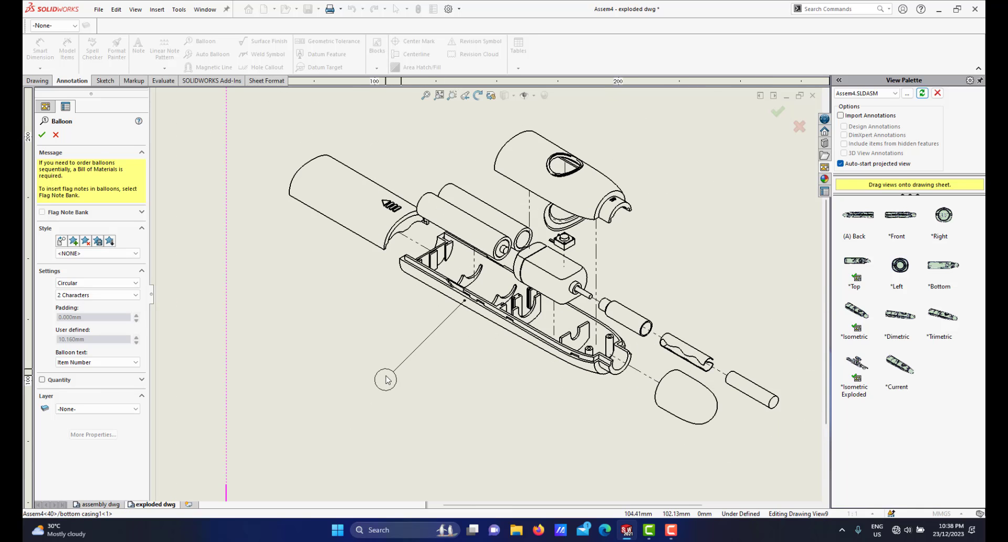
left_click(395, 379)
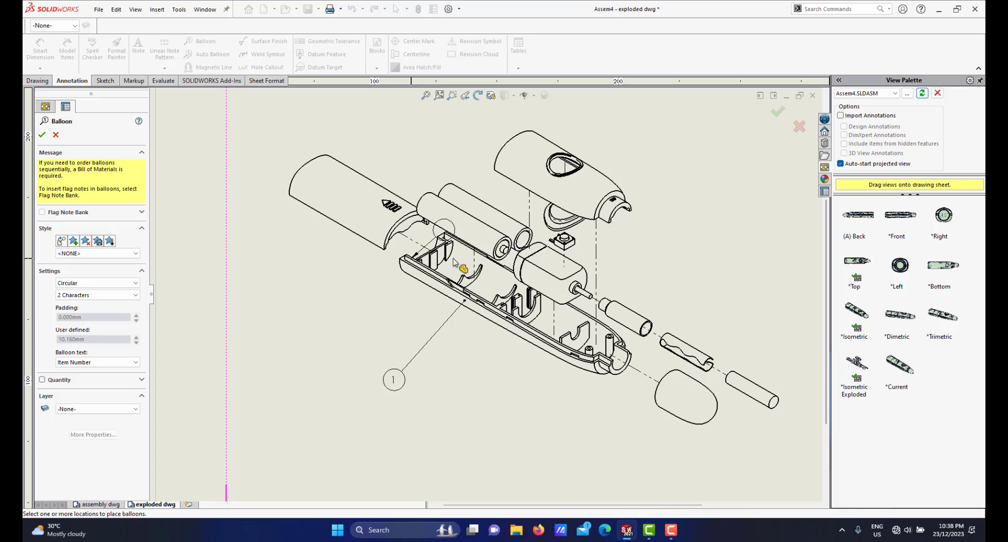
Add item-number balloons to the front AAA battery, placed above it, and to the rear top casing, placed below its left end
scroll(457, 263, "down", 1)
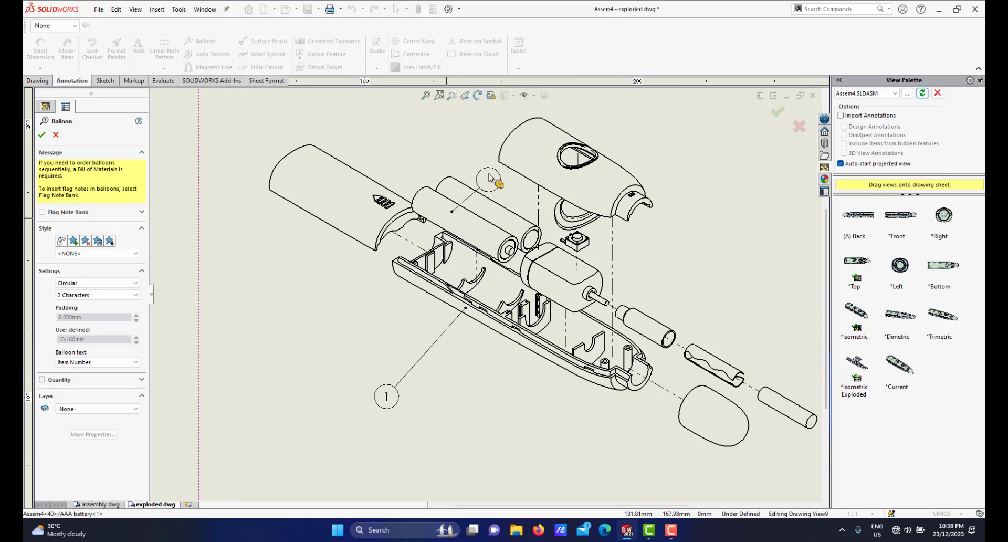
left_click(414, 135)
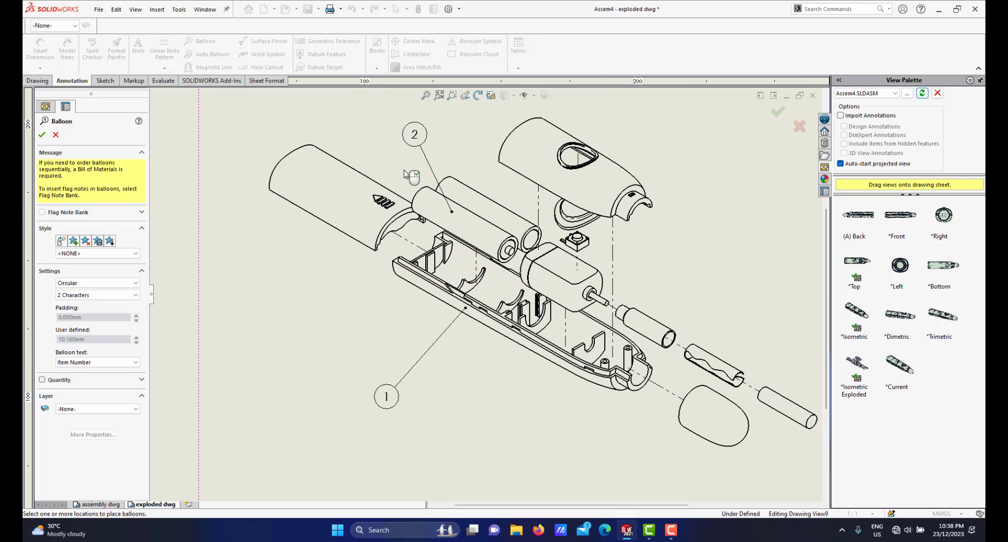
left_click(331, 195)
left_click(273, 251)
Add item-number balloons to the front top casing, placed at its upper right, and to the push button, placed at its upper left
scroll(486, 293, "up", 4)
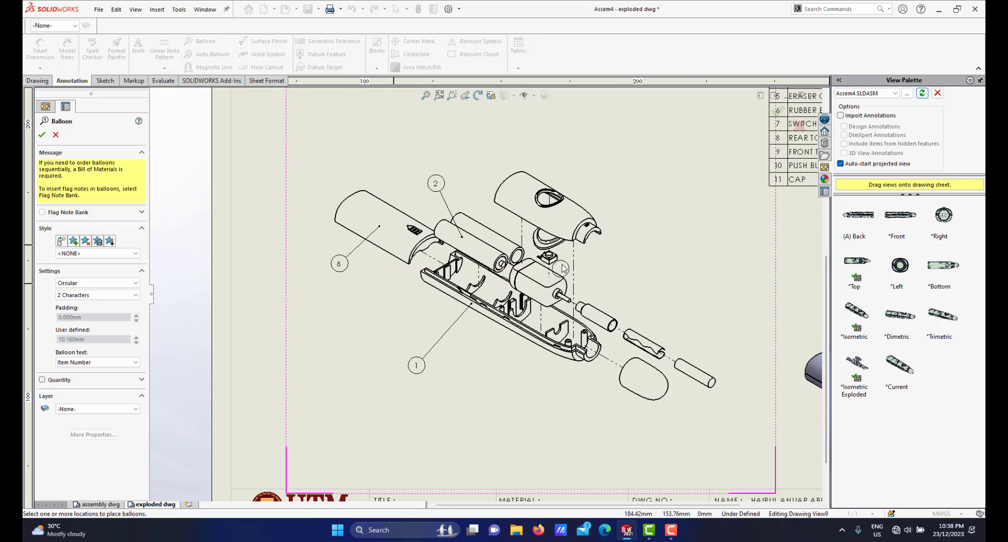
scroll(562, 267, "down", 2)
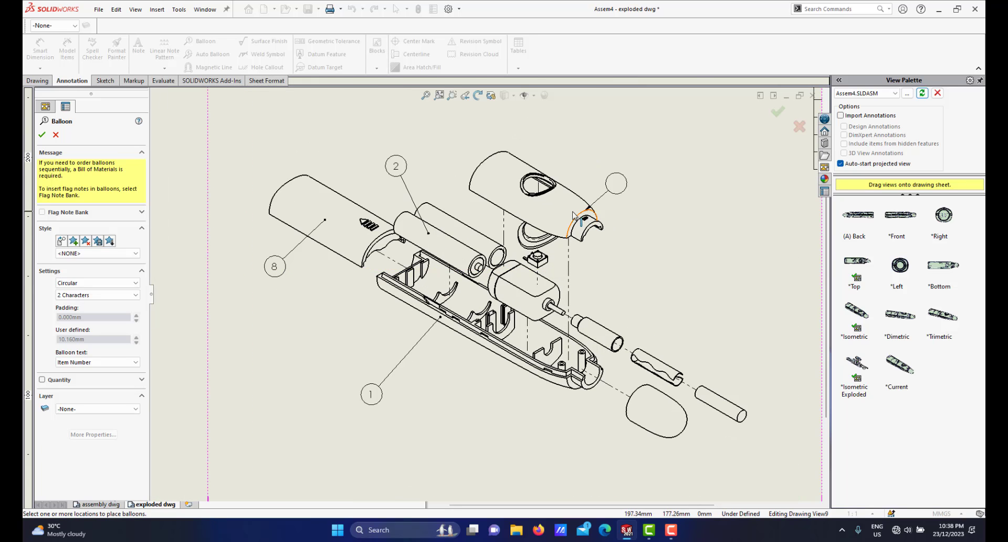
left_click(614, 147)
scroll(597, 202, "down", 2)
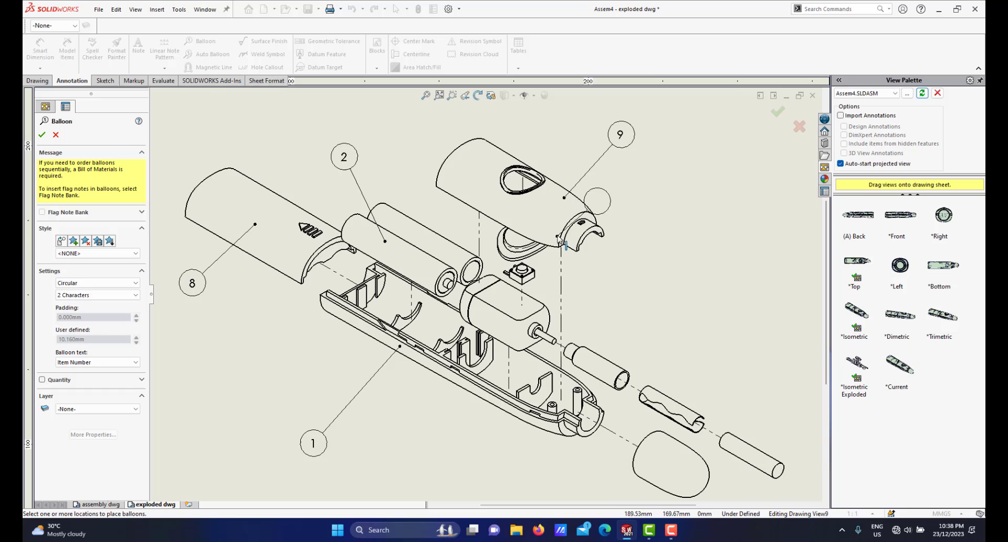
left_click(515, 244)
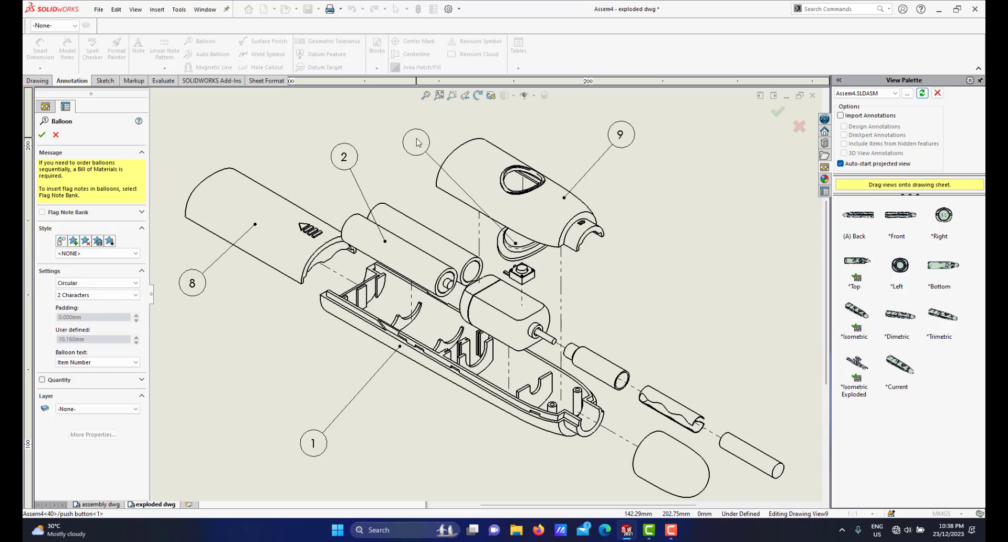
left_click(414, 156)
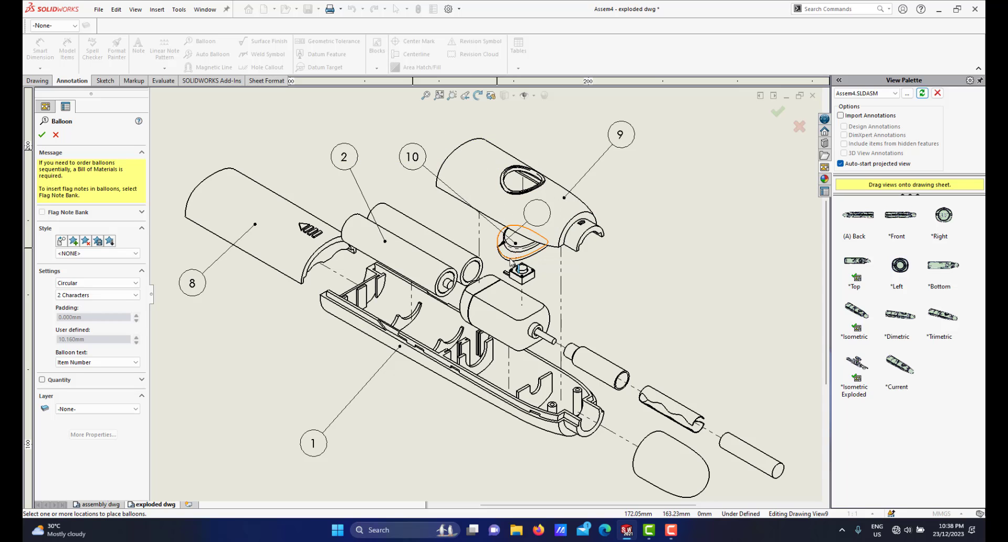
Add an item-number balloon to the small switch button above the motor, placing it to the right of the part
scroll(519, 220, "up", 3)
scroll(519, 220, "down", 2)
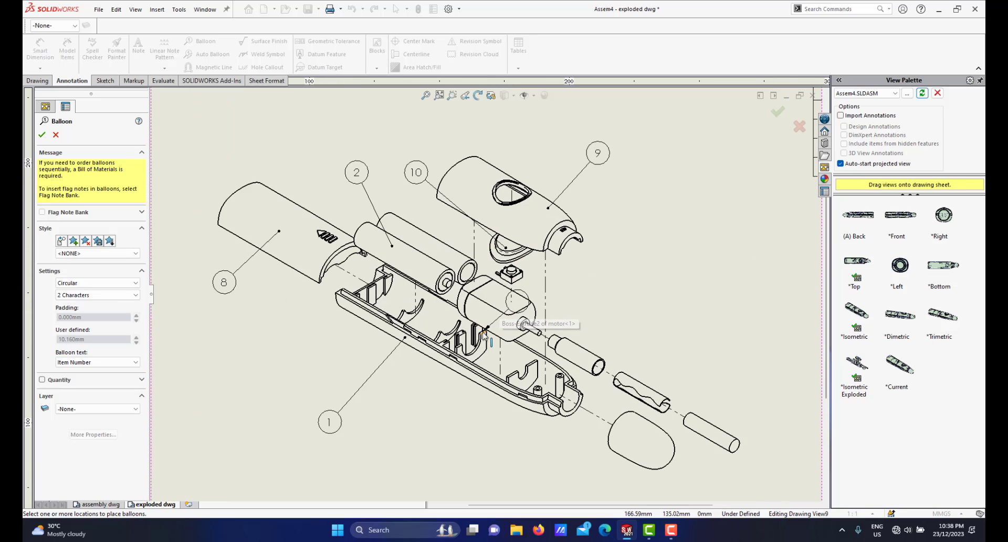
scroll(499, 275, "up", 3)
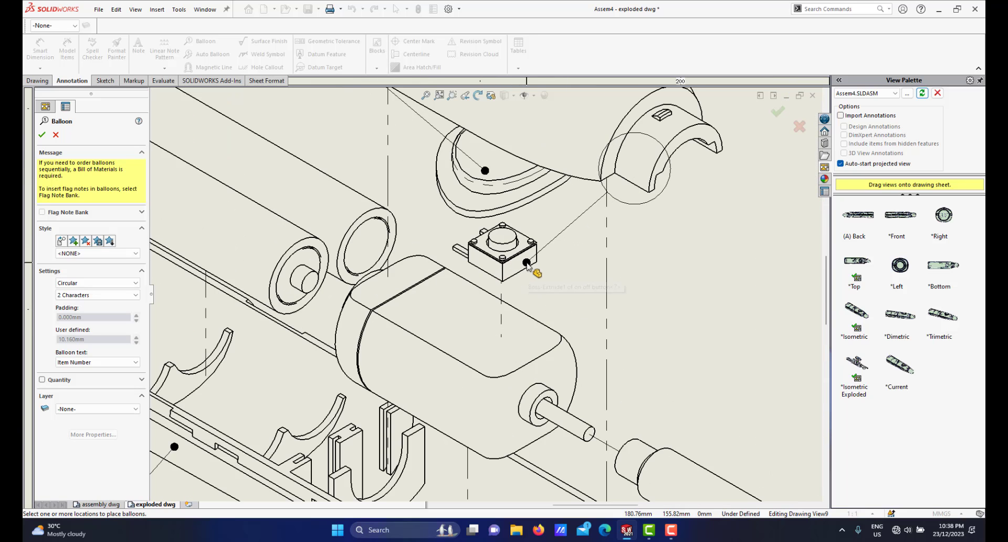
scroll(527, 267, "down", 3)
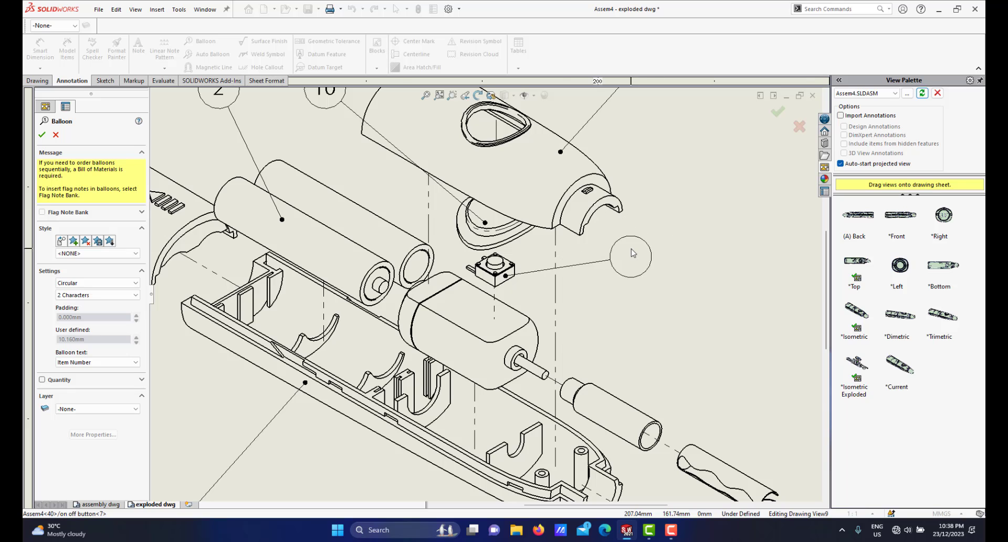
scroll(633, 252, "down", 2)
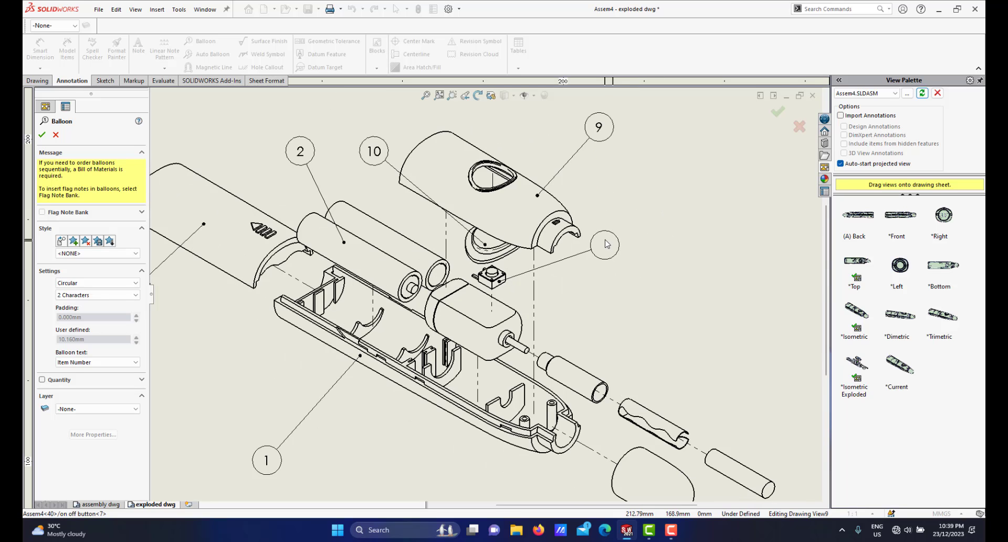
left_click(599, 245)
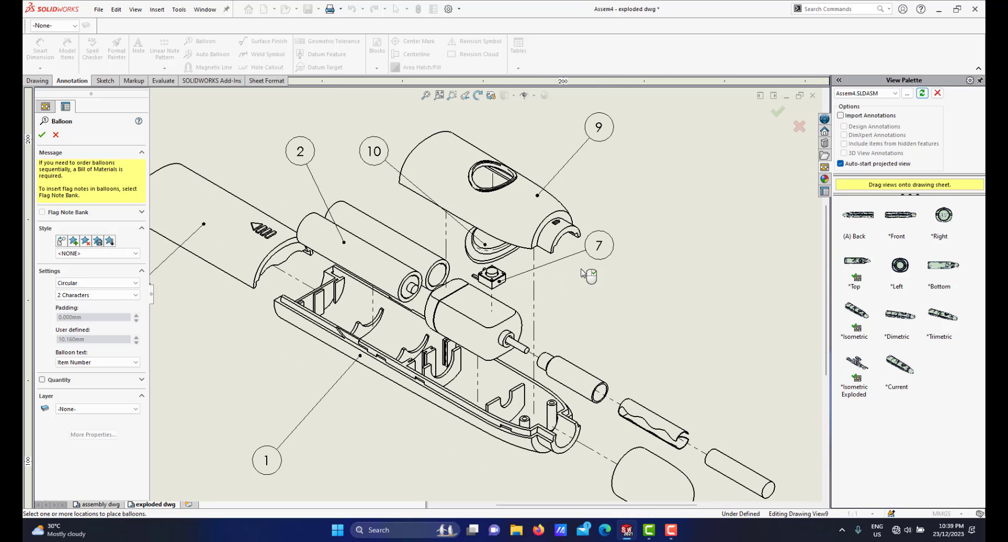
Add item-number balloons to the eraser tip holder and the eraser gripper, placing each at the upper right of its part
left_click(573, 372)
left_click(652, 324)
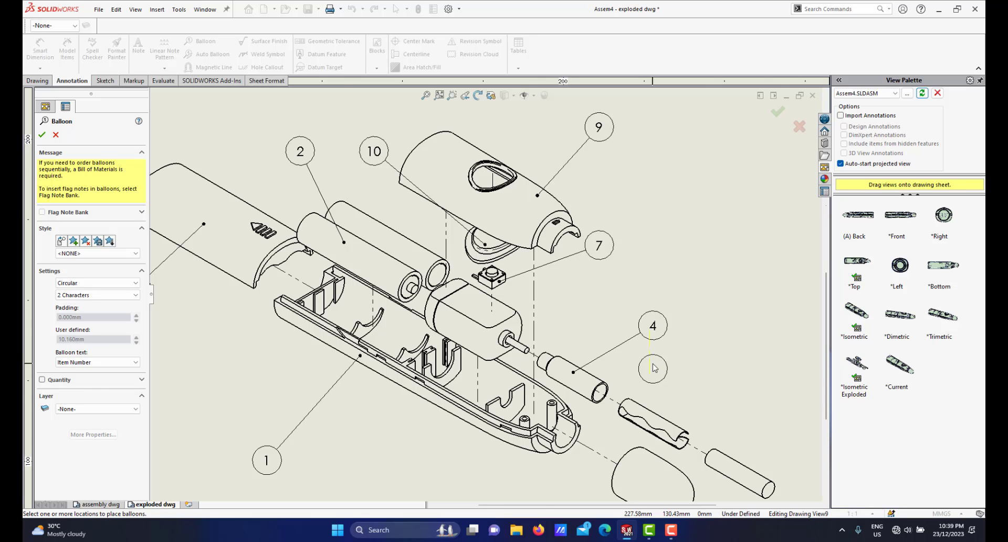
scroll(603, 371, "up", 2)
left_click(539, 348)
left_click(593, 300)
left_click(631, 278)
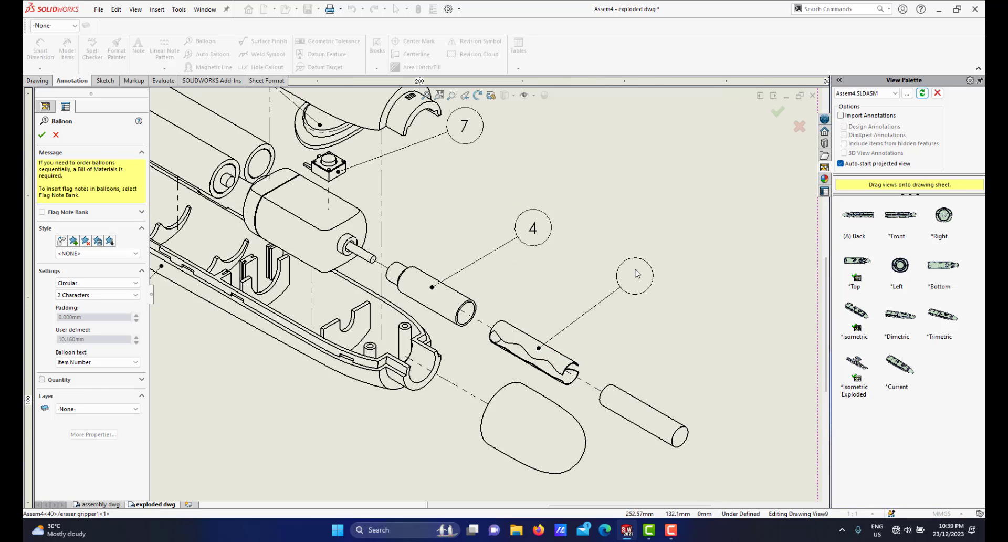
Add item-number balloons to the rubber eraser, placed at its upper right, and to the cap, placed at its lower right
left_click(649, 417)
left_click(720, 335)
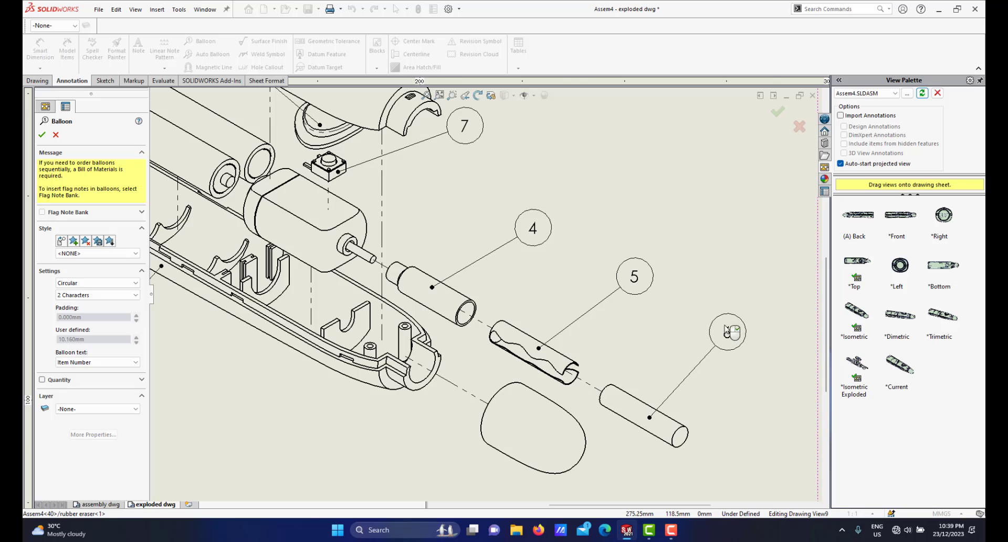
scroll(486, 294, "down", 3)
left_click(541, 372)
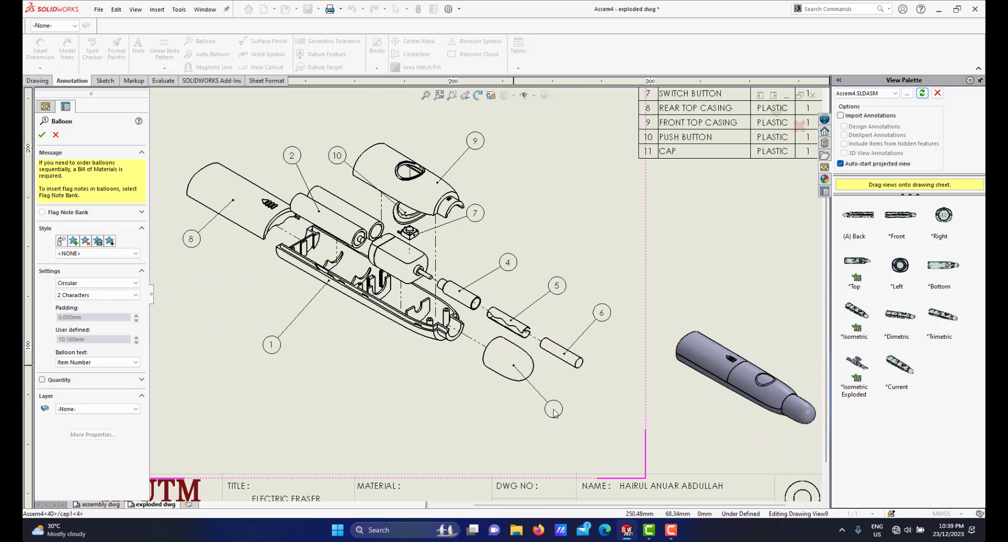
left_click(558, 407)
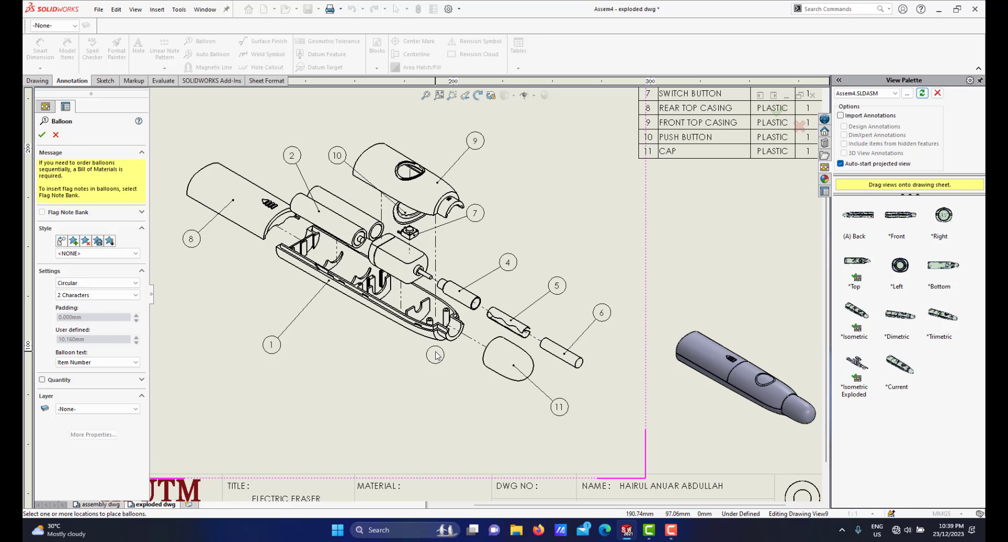
Add an item-number balloon to the electric motor, placing it below the bottom casing level with the casing's balloon
scroll(368, 284, "up", 2)
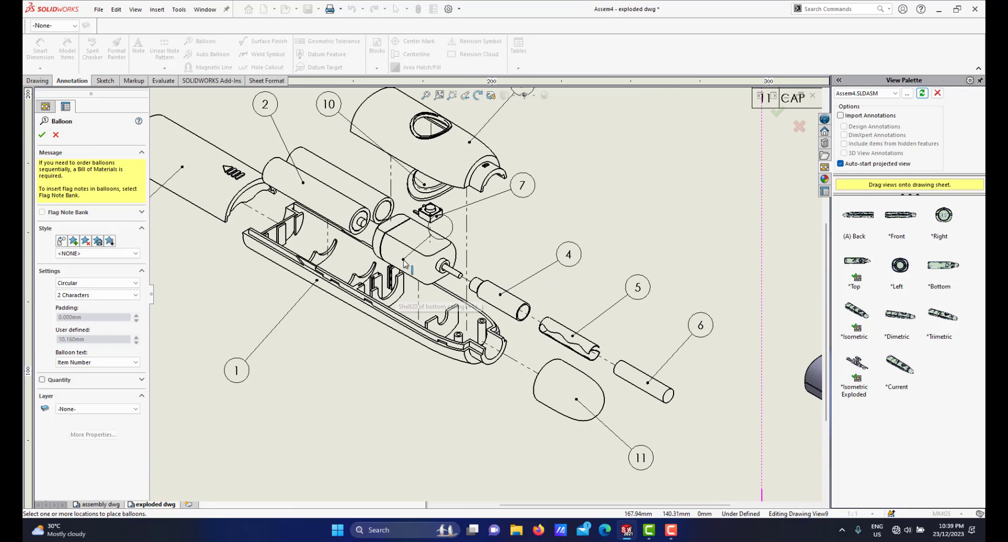
left_click(389, 266)
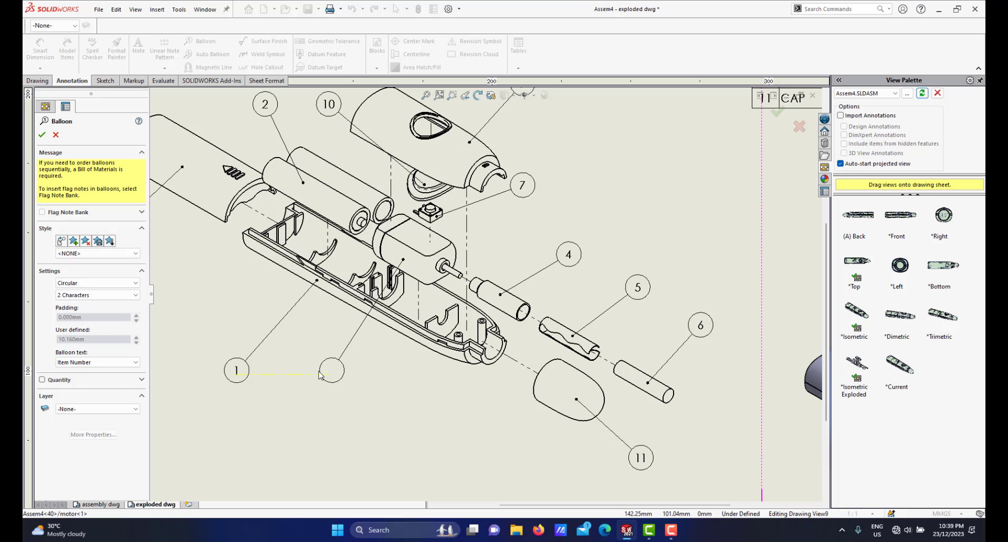
left_click(335, 371)
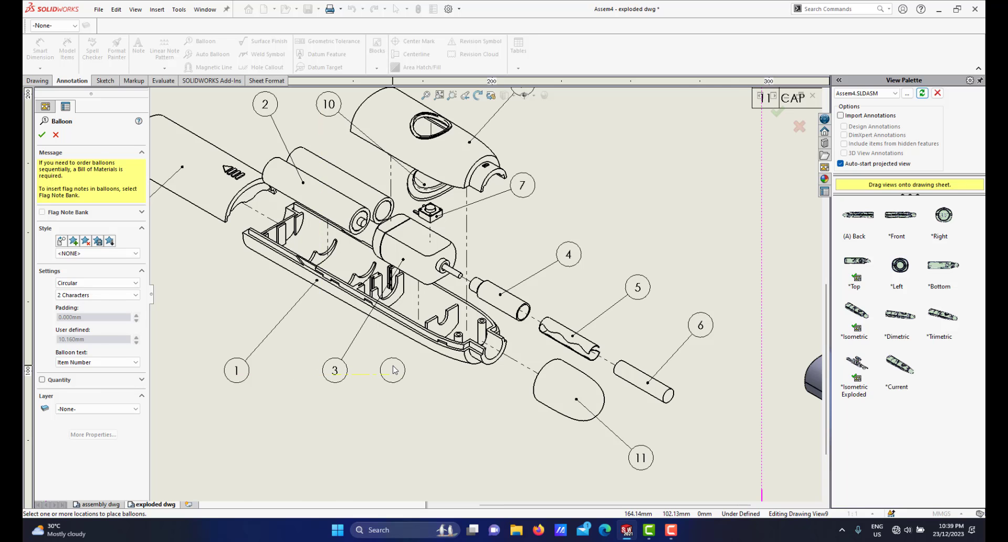
Check the balloons around the exploded view against the parts list and finish placing balloons
scroll(395, 370, "down", 3)
scroll(575, 252, "up", 2)
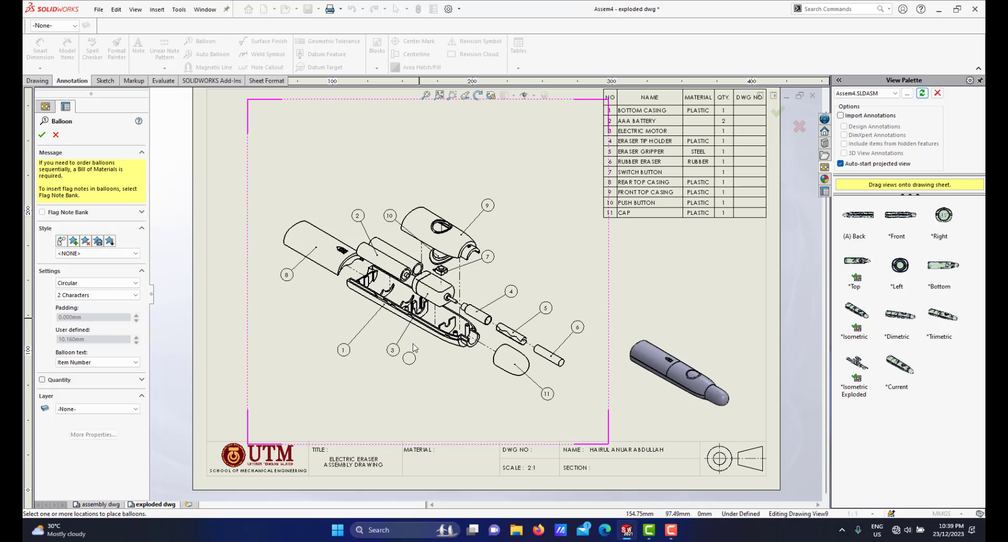
left_click(487, 256)
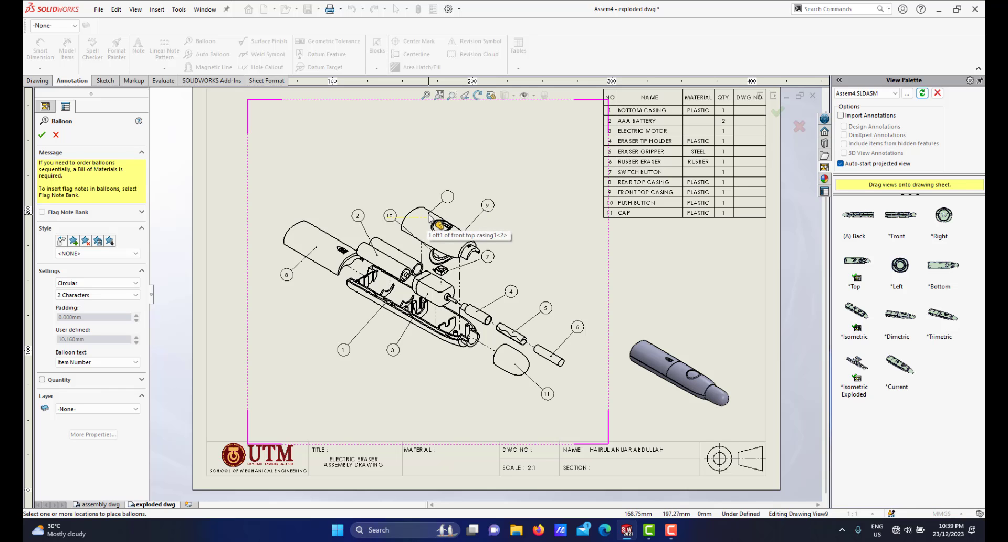
scroll(538, 298, "down", 1)
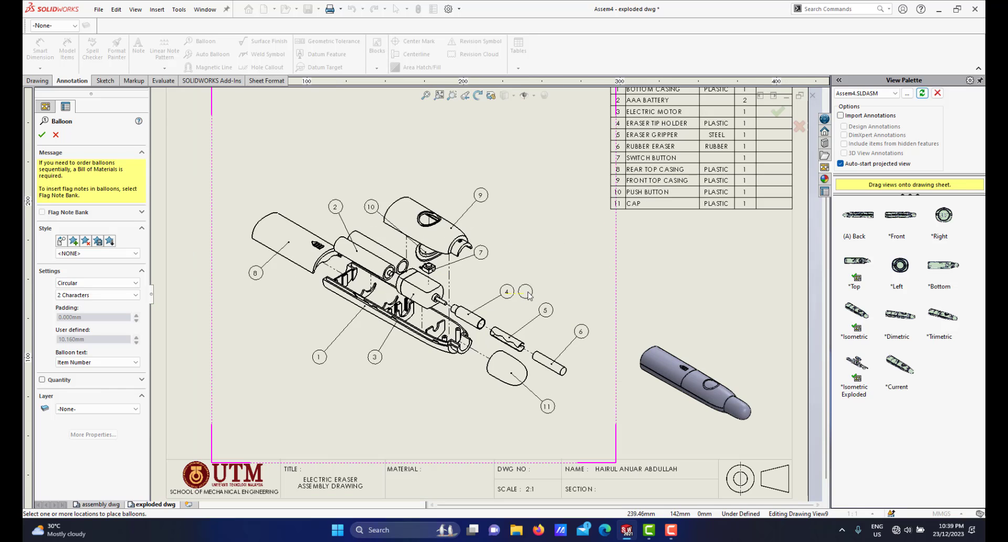
scroll(541, 302, "up", 4)
scroll(544, 301, "down", 3)
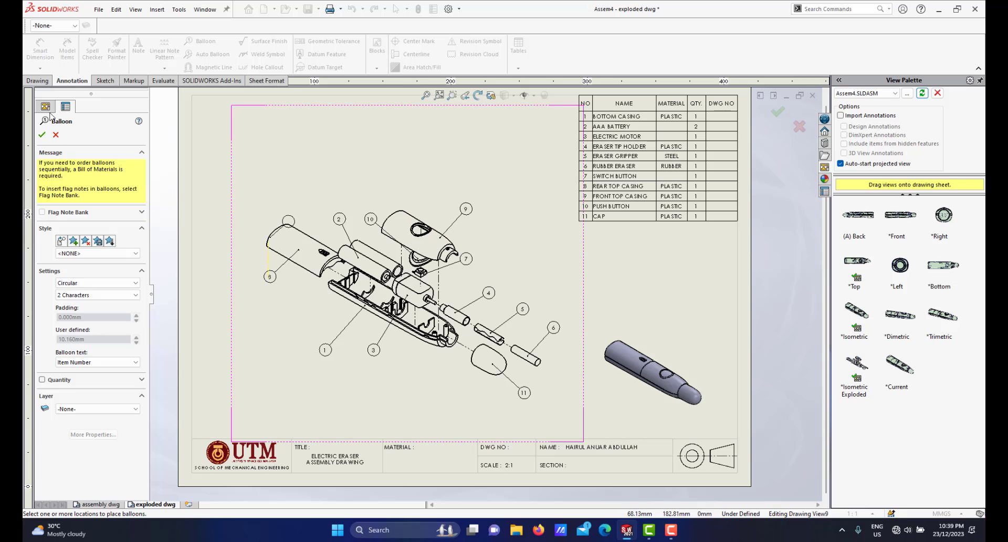
left_click(40, 136)
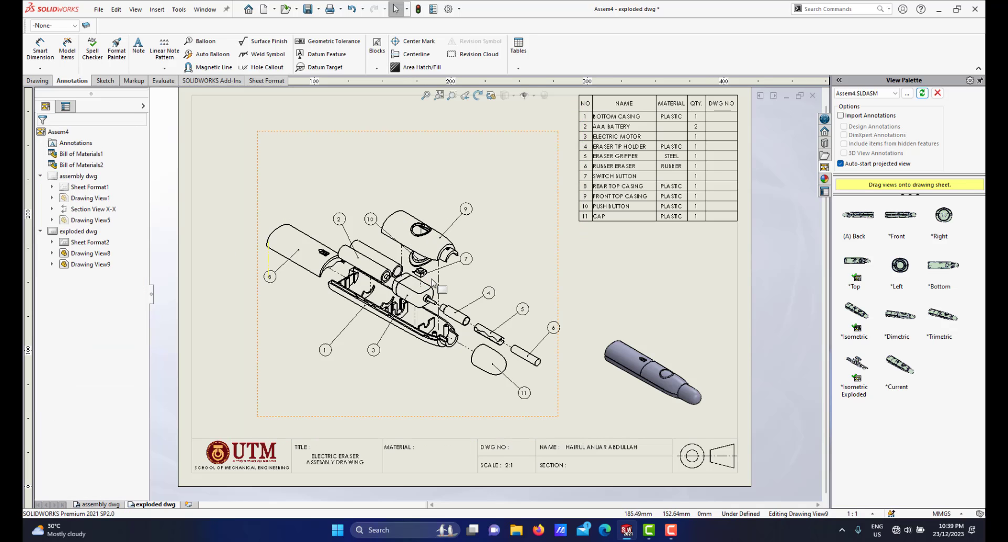
scroll(440, 275, "down", 2)
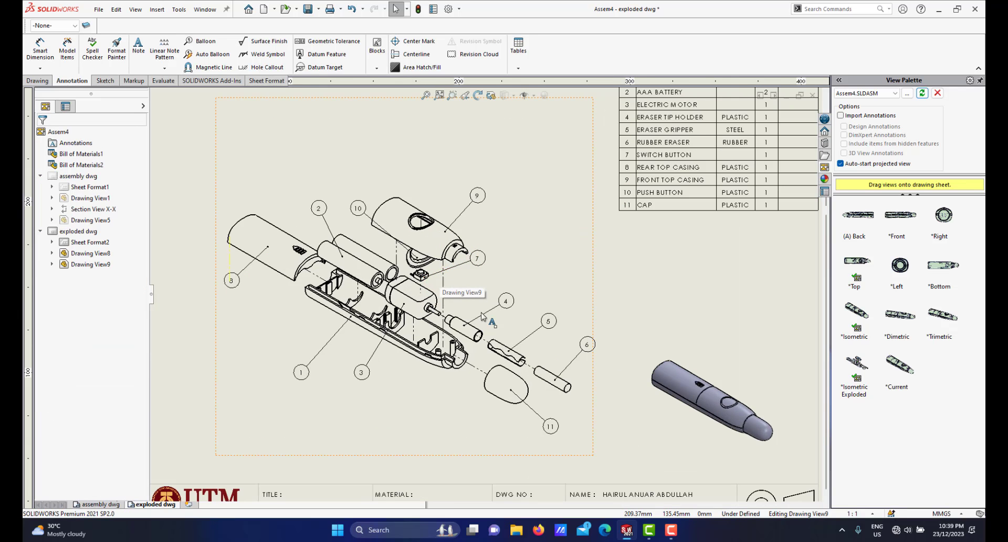
Open the sheet format of the exploded drawing sheet for editing
scroll(476, 315, "up", 2)
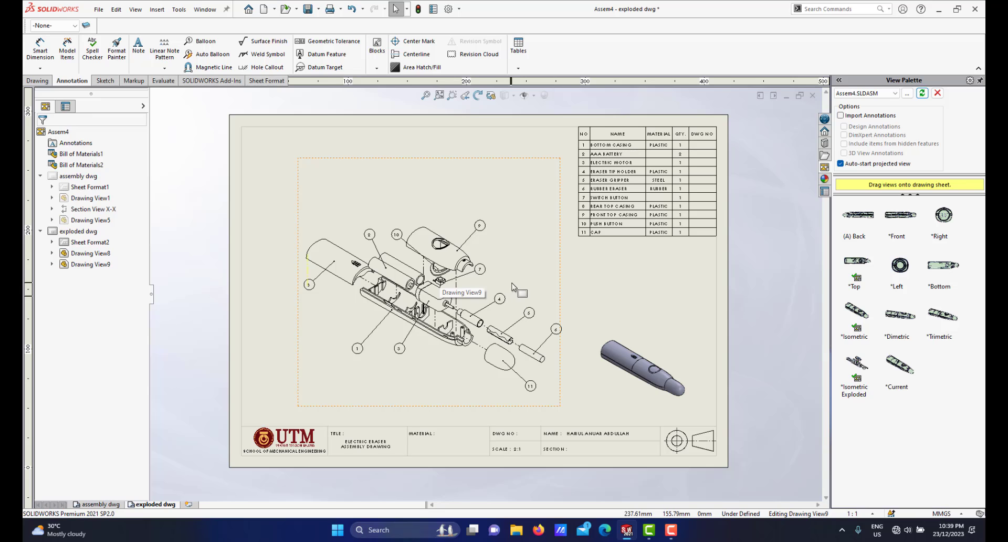
scroll(470, 390, "down", 1)
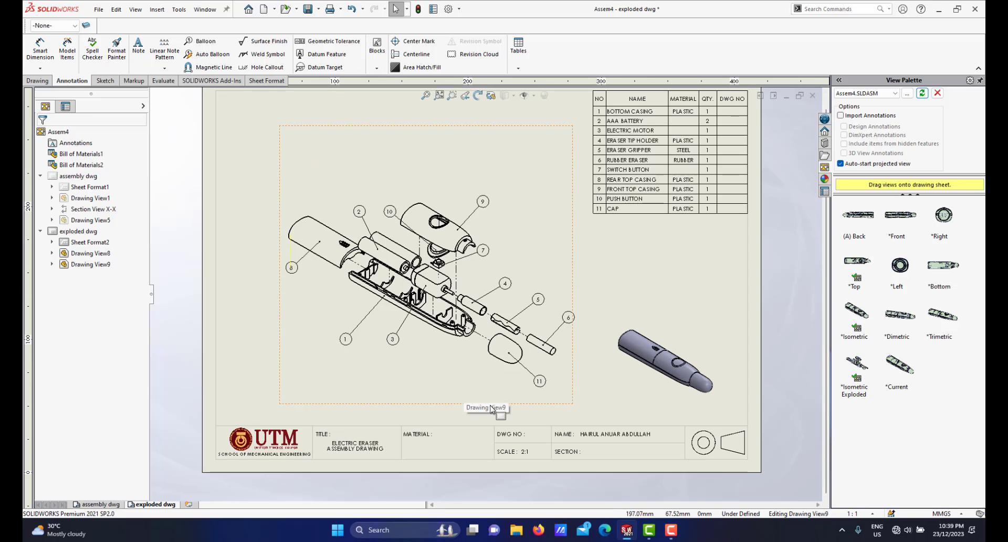
scroll(475, 407, "up", 1)
scroll(469, 397, "down", 1)
scroll(471, 400, "down", 2)
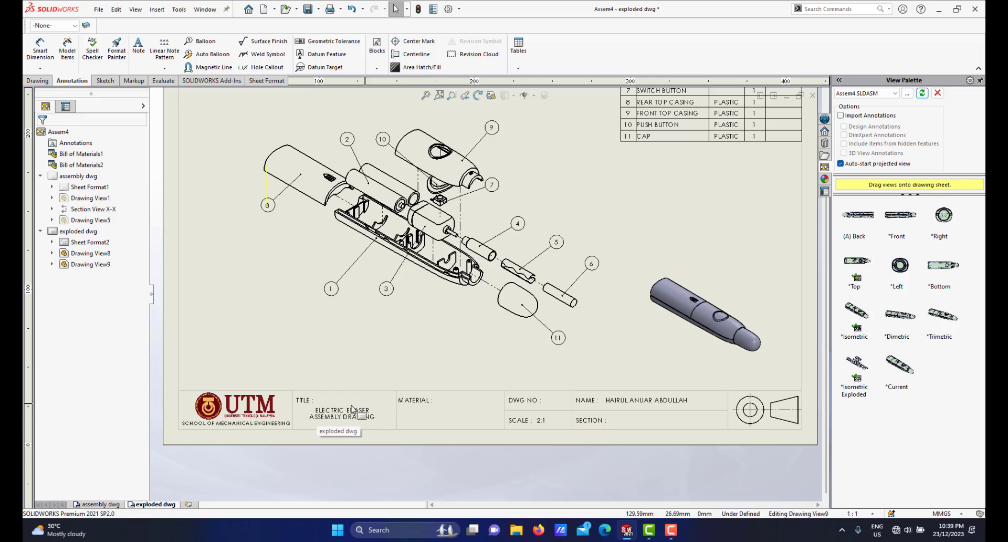
right_click(424, 413)
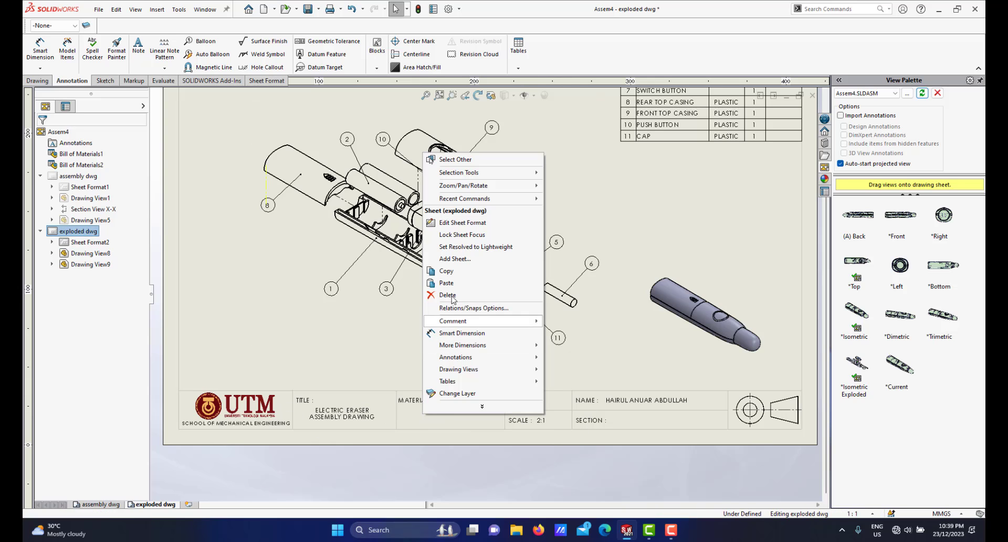
left_click(465, 223)
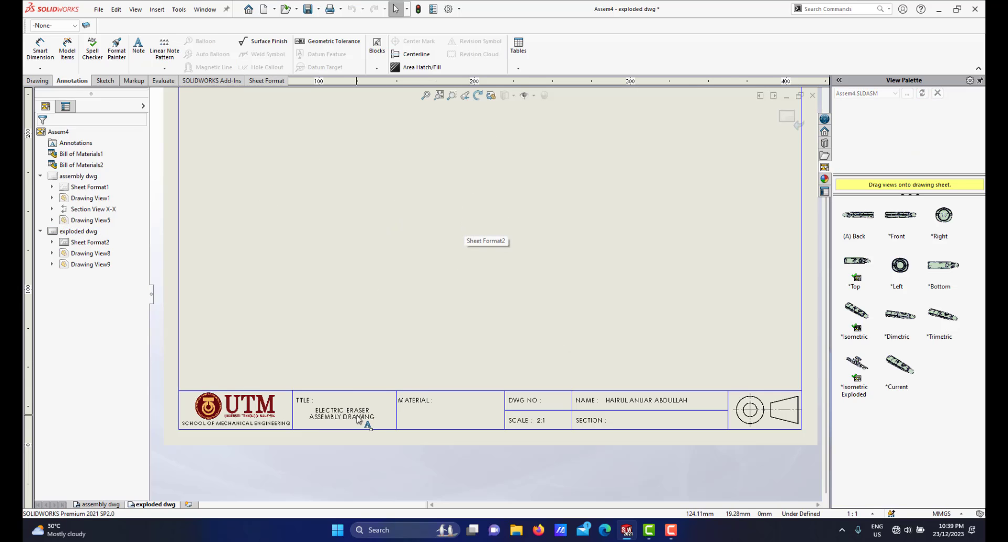
Replace the word ASSEMBLY with EXPLODED in the title block's title note, so it reads ELECTRIC ERASER EXPLODED DRAWING
scroll(359, 418, "down", 2)
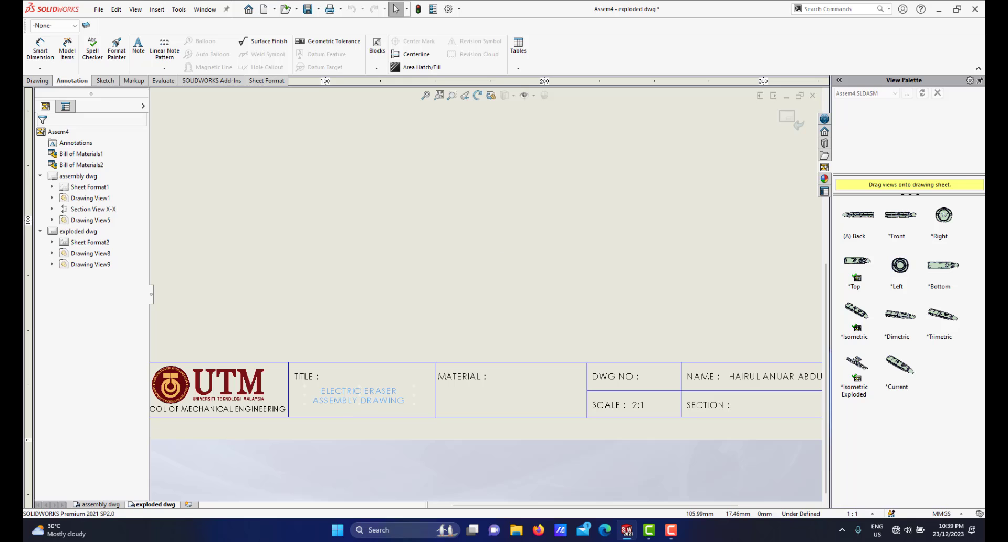
double_click(339, 401)
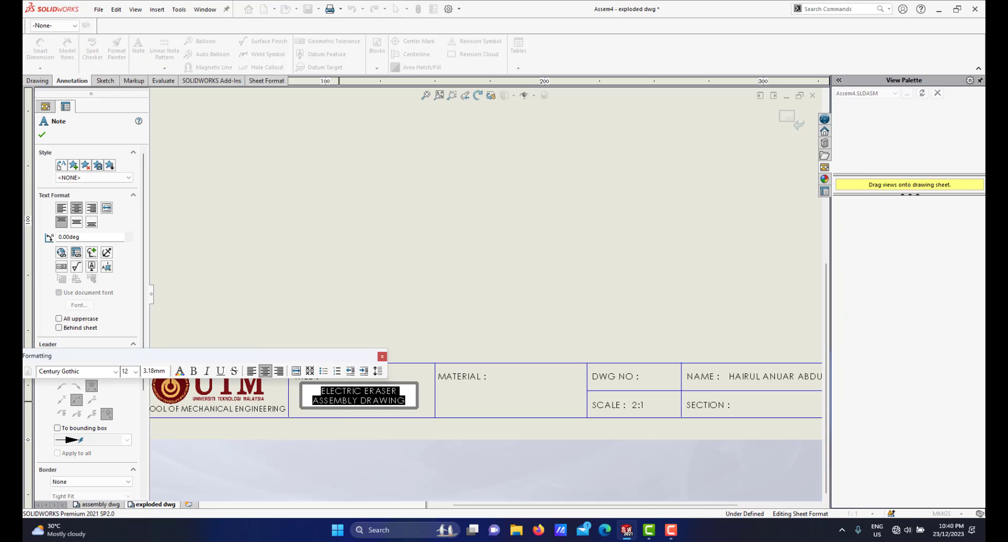
left_click(310, 399)
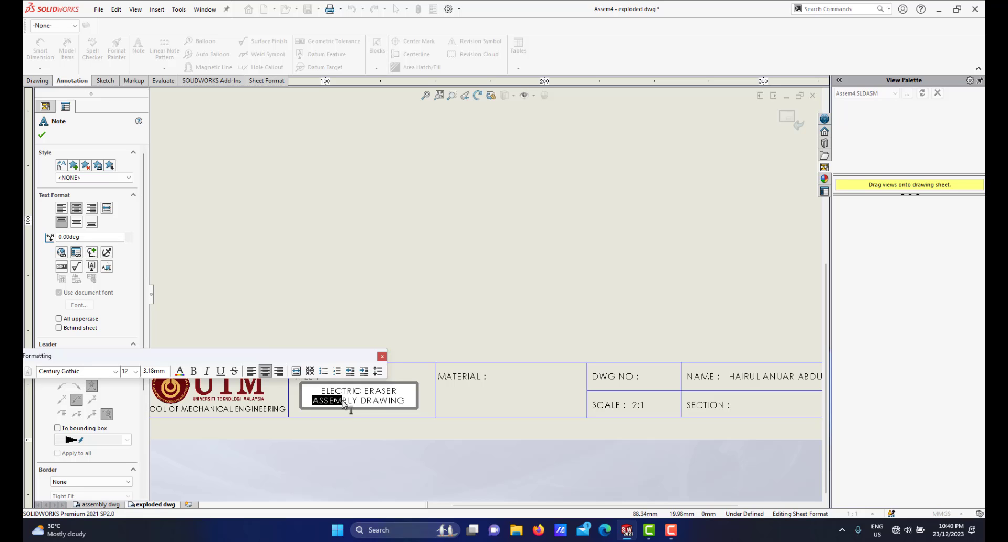
left_click_drag(359, 403, 361, 402)
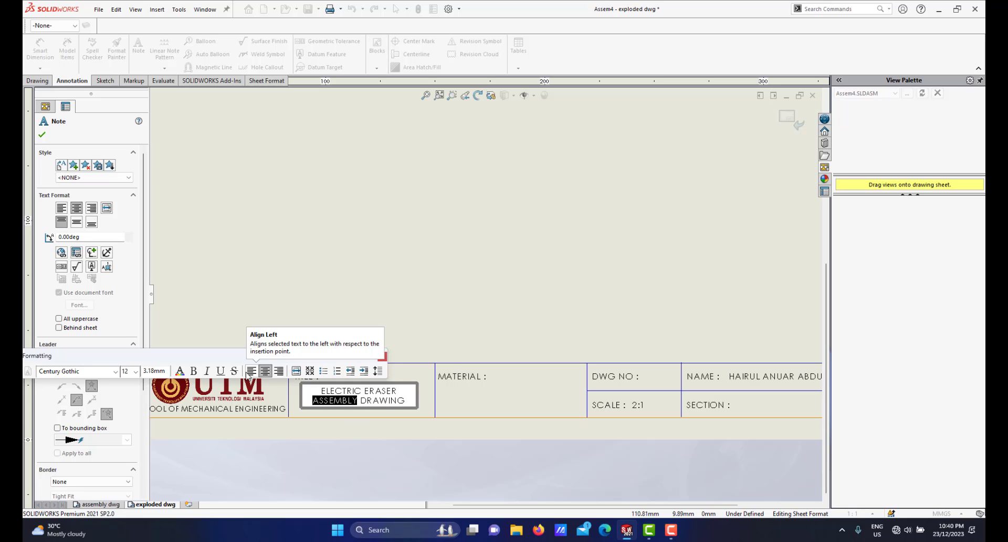
type("EXPLODED")
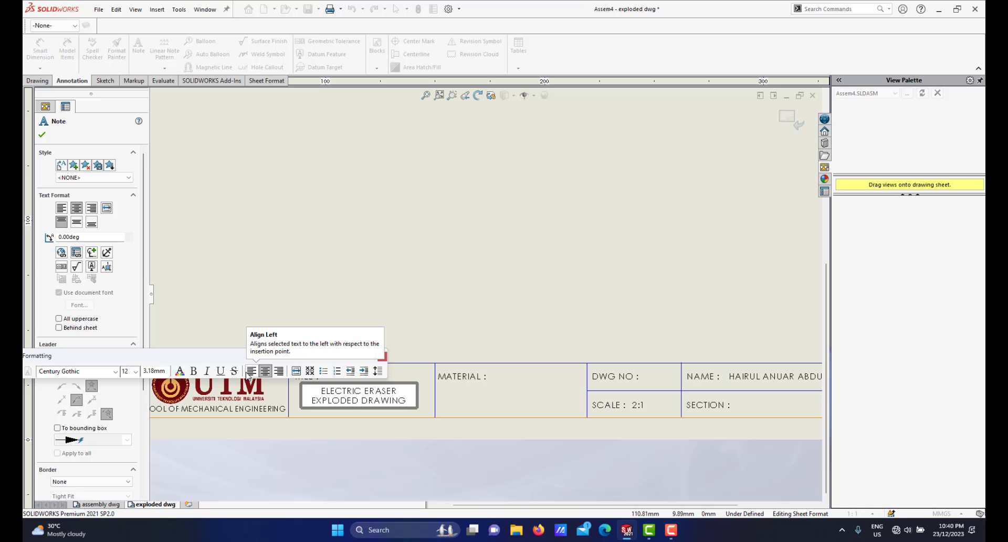
key("Escape")
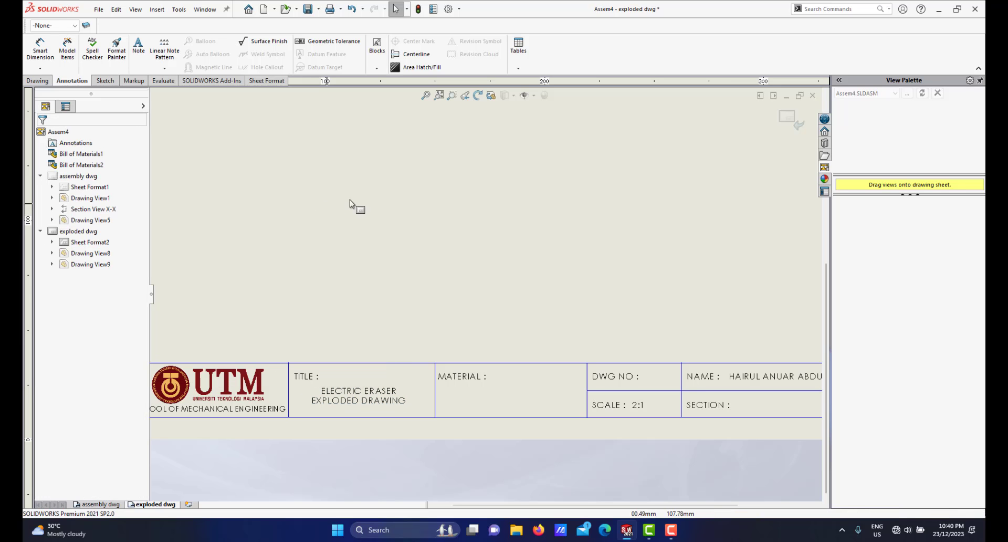
Leave sheet format editing, return to the exploded drawing sheet and save the drawing
scroll(488, 299, "down", 2)
scroll(583, 272, "down", 2)
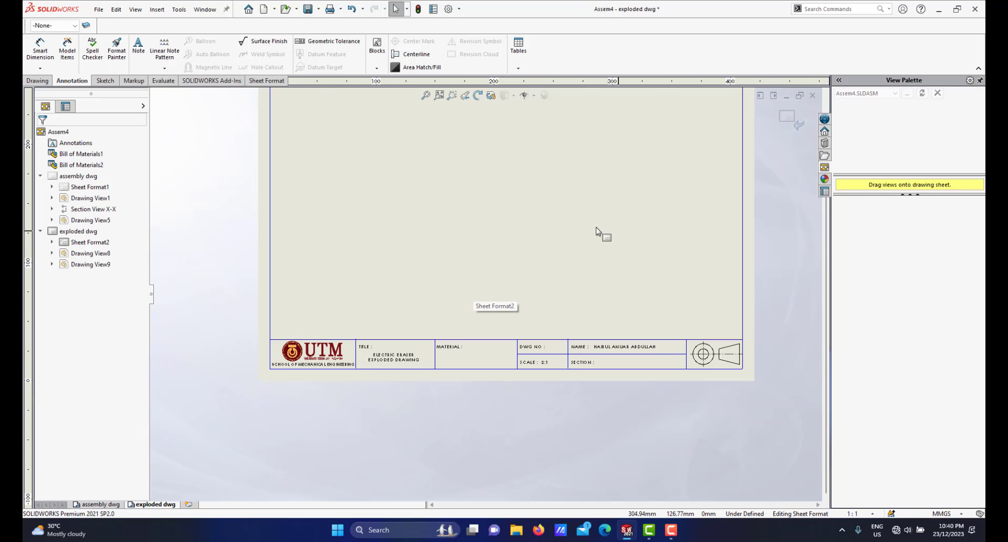
scroll(540, 262, "up", 1)
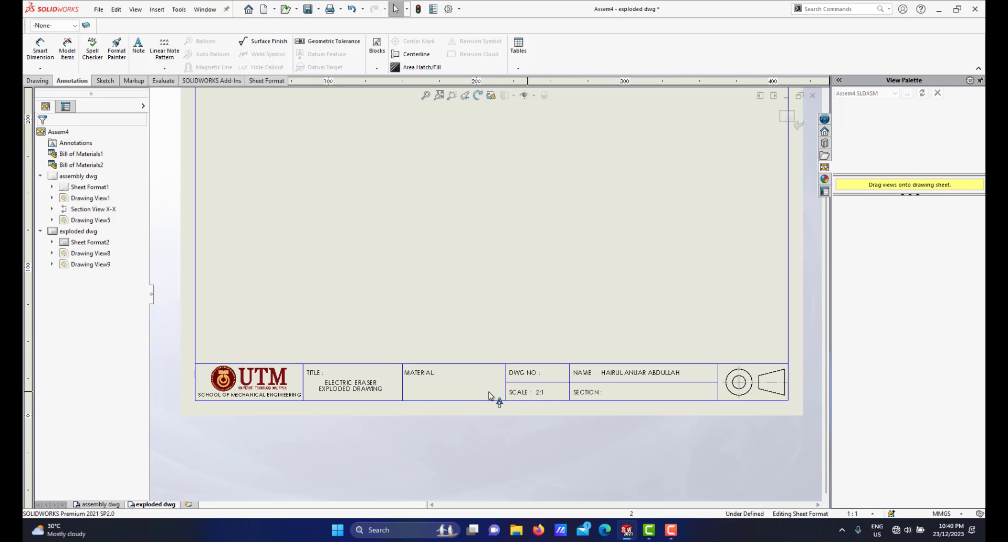
scroll(559, 357, "up", 1)
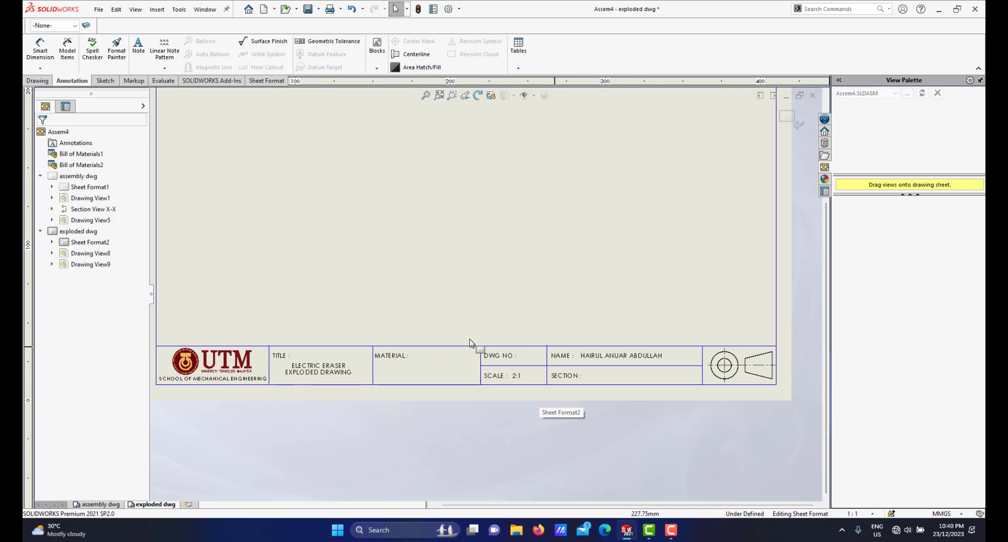
scroll(546, 331, "down", 3)
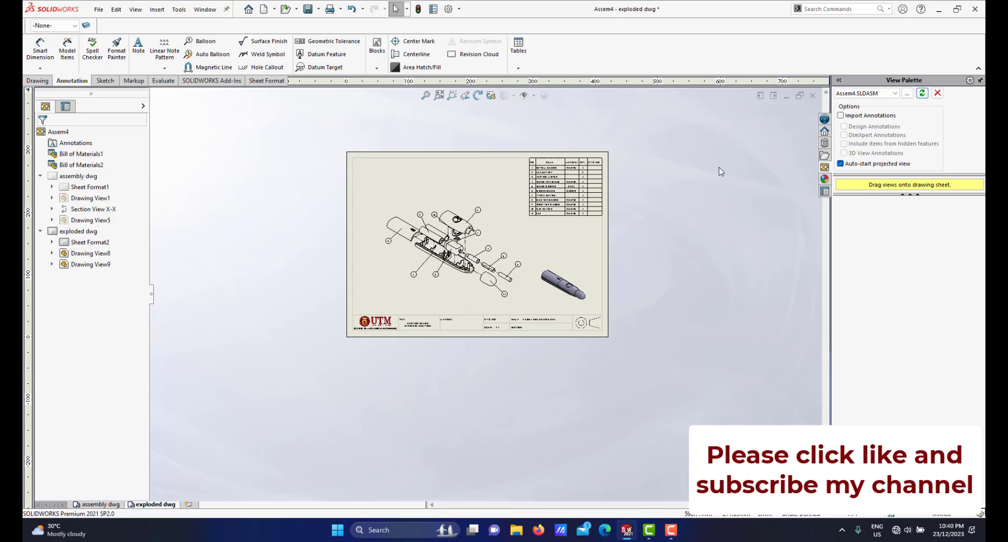
scroll(499, 200, "up", 3)
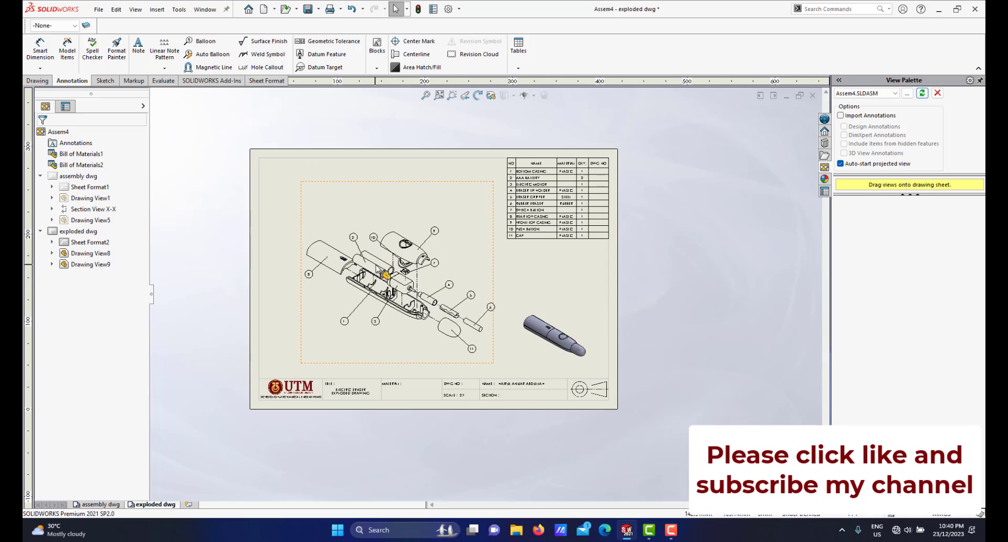
scroll(430, 260, "down", 1)
scroll(430, 262, "up", 1)
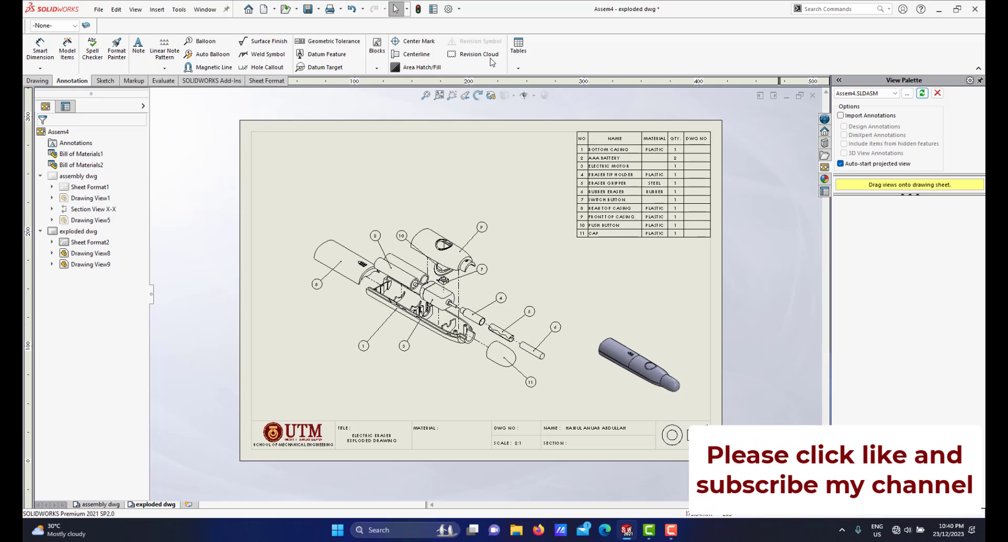
left_click(307, 9)
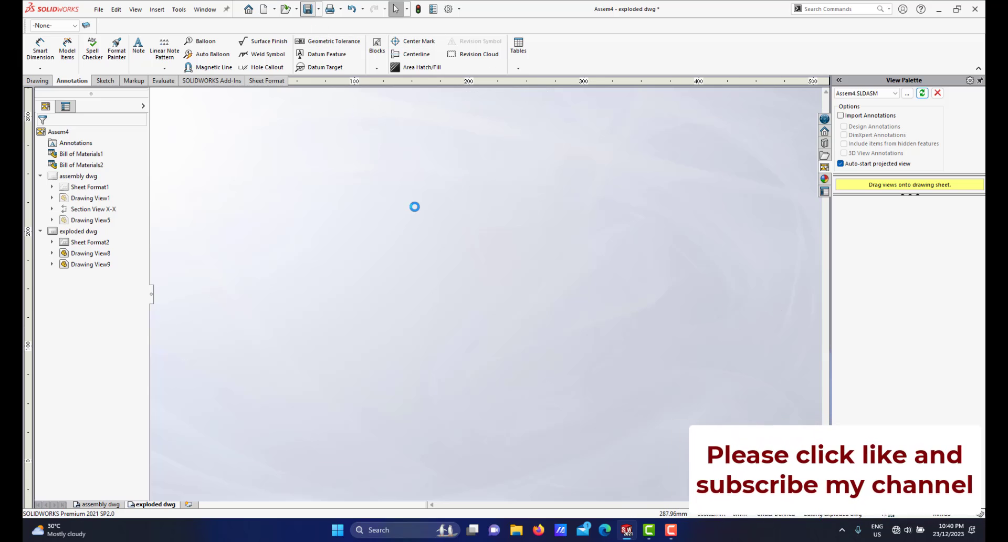